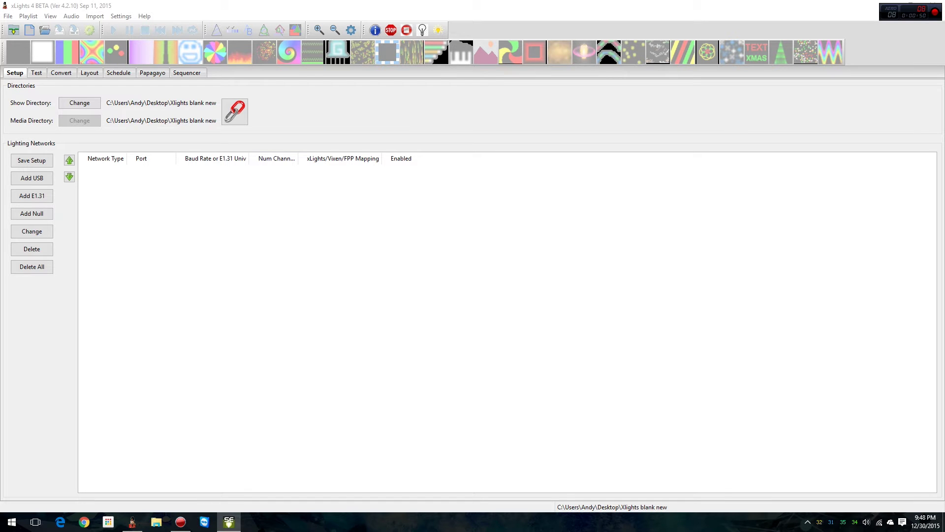
Switch to the Light-O-Rama Sequence Editor and collapse the DMX 33.1 channel group in Fire Hazard.lms.
left_click_drag(944, 266, 472, 0)
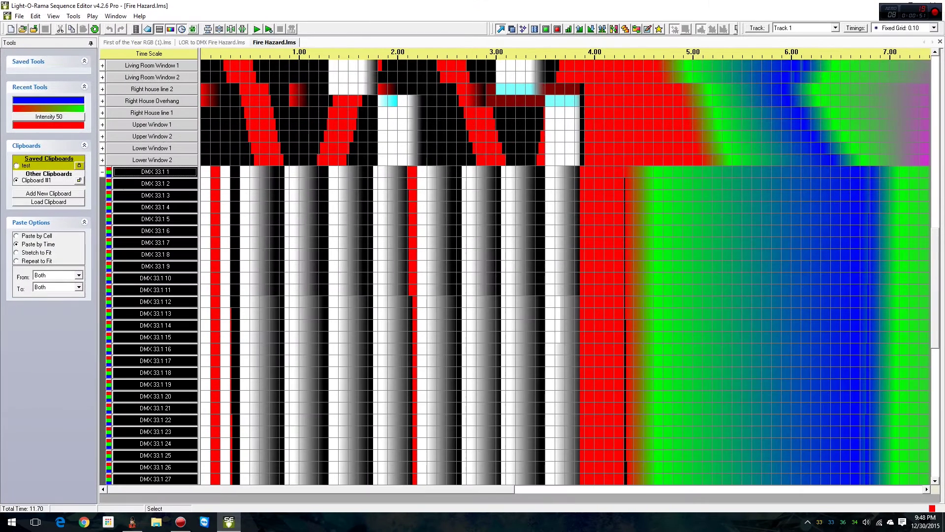
left_click(103, 172)
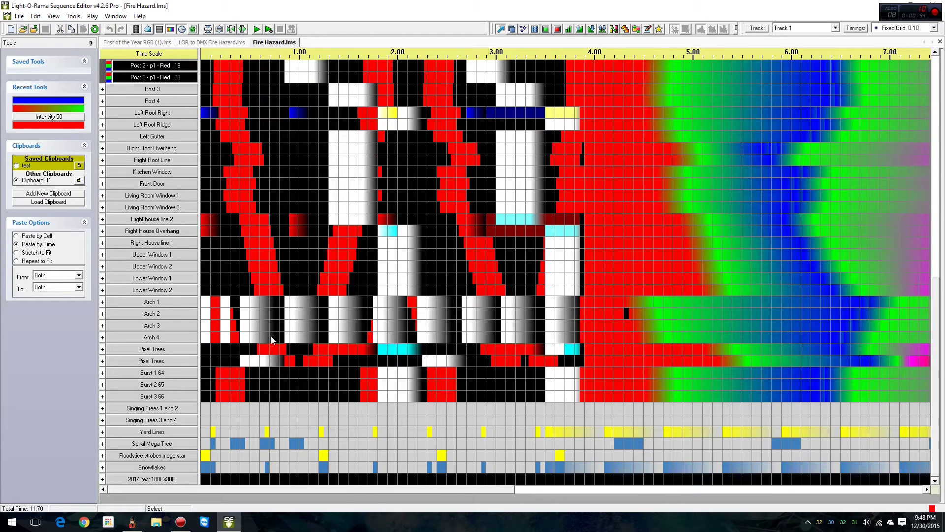
left_click_drag(244, 405, 237, 473)
left_click(257, 443)
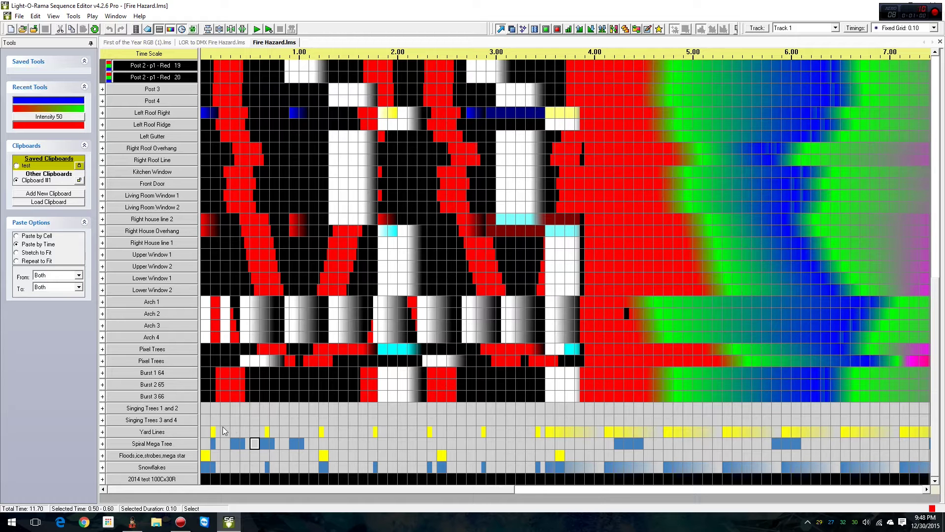
mouse_move(206, 436)
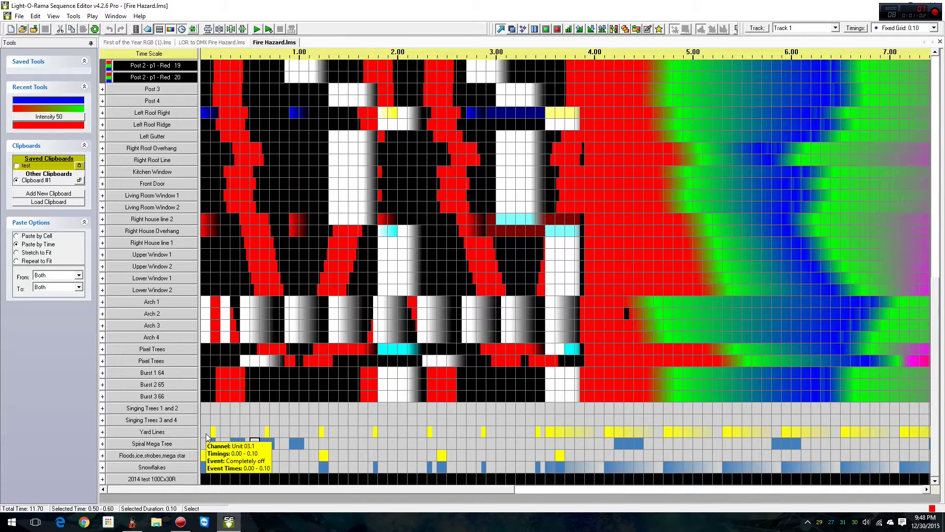
Begin adding a DMX Universe device below the Snowflakes group, named "LOR to DMX" and assigned to Universe 70.
right_click(176, 468)
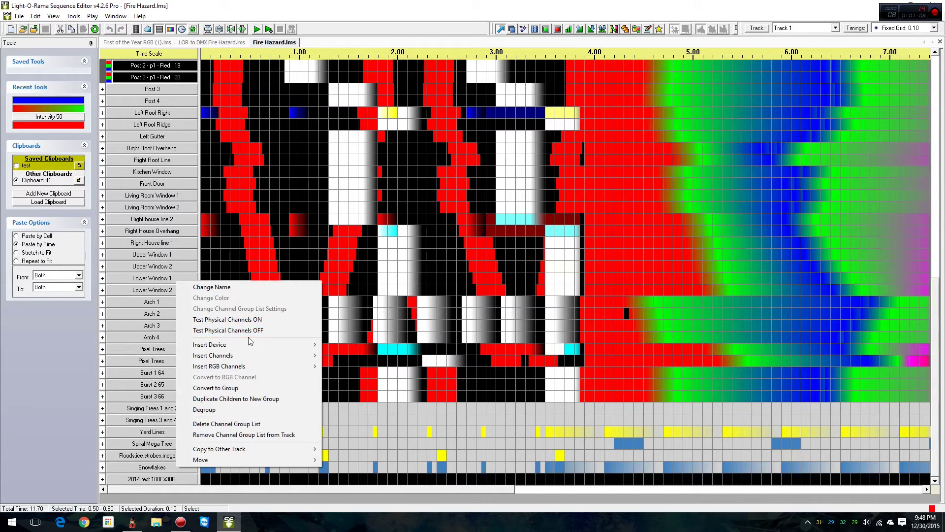
mouse_move(252, 344)
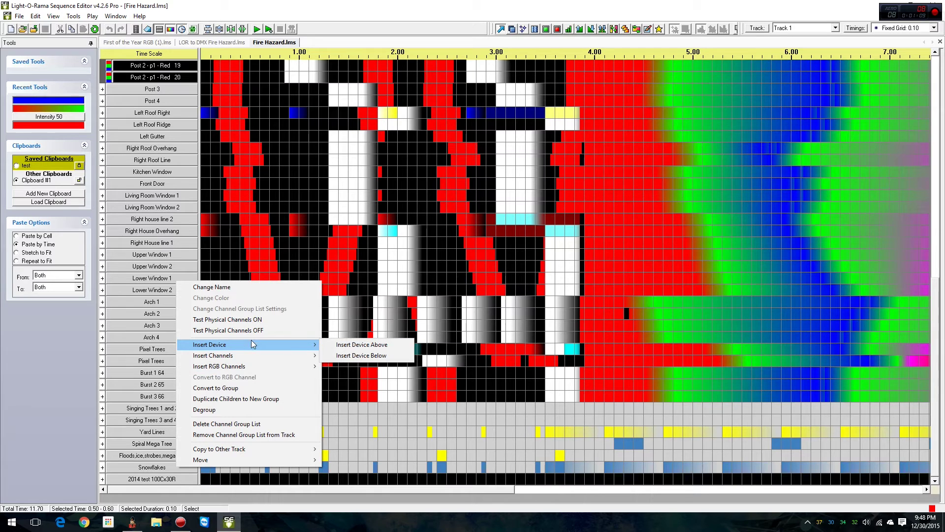
left_click(341, 355)
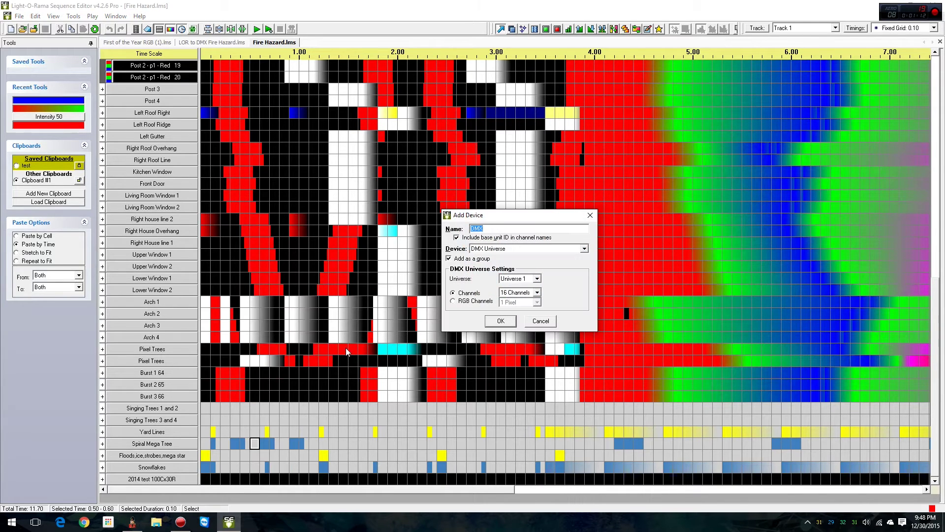
type("LOR to DMCX")
left_click(537, 279)
scroll(517, 300, "down", 20)
scroll(516, 301, "up", 1)
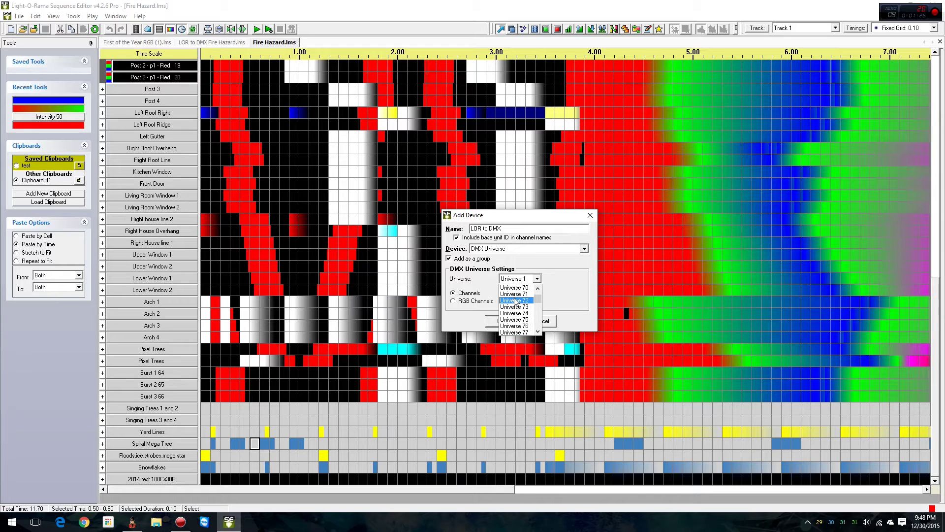
left_click(514, 287)
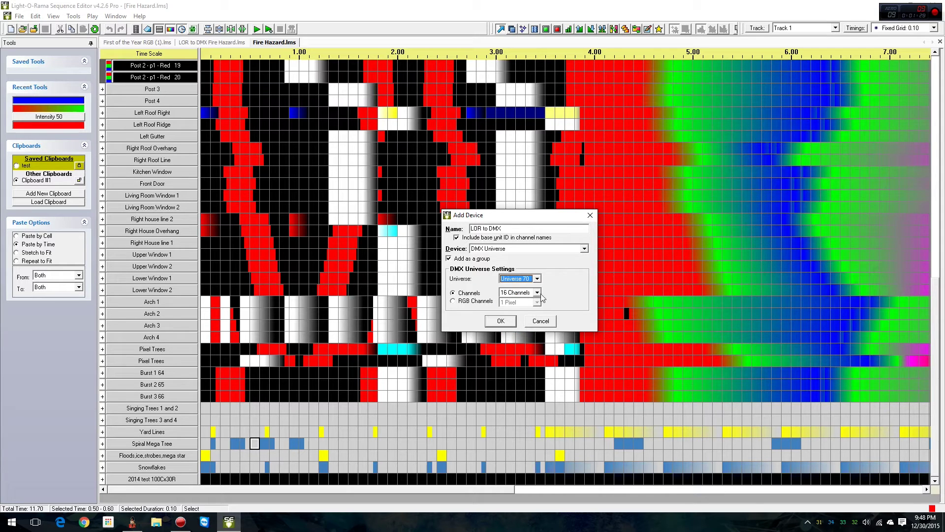
Set the new device to 96 channels and add it to the sequence.
left_click(537, 293)
scroll(519, 323, "down", 2)
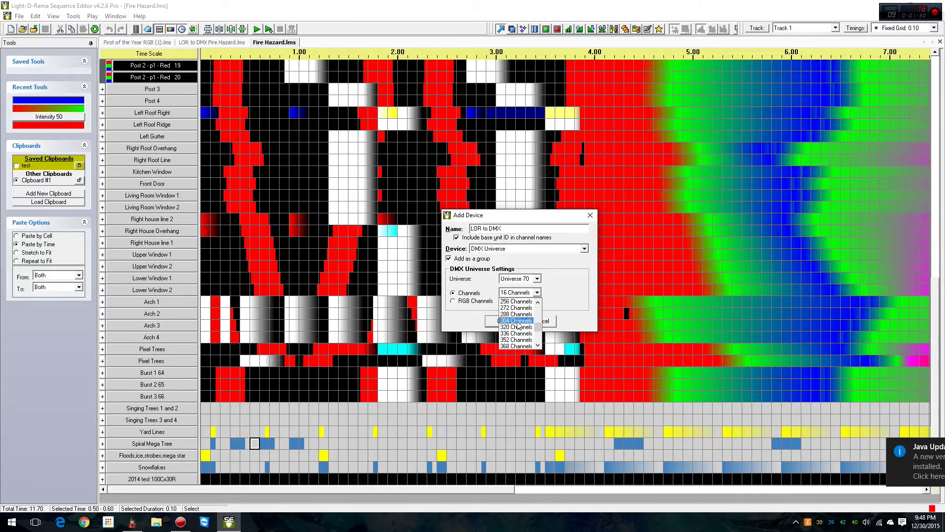
scroll(519, 325, "up", 3)
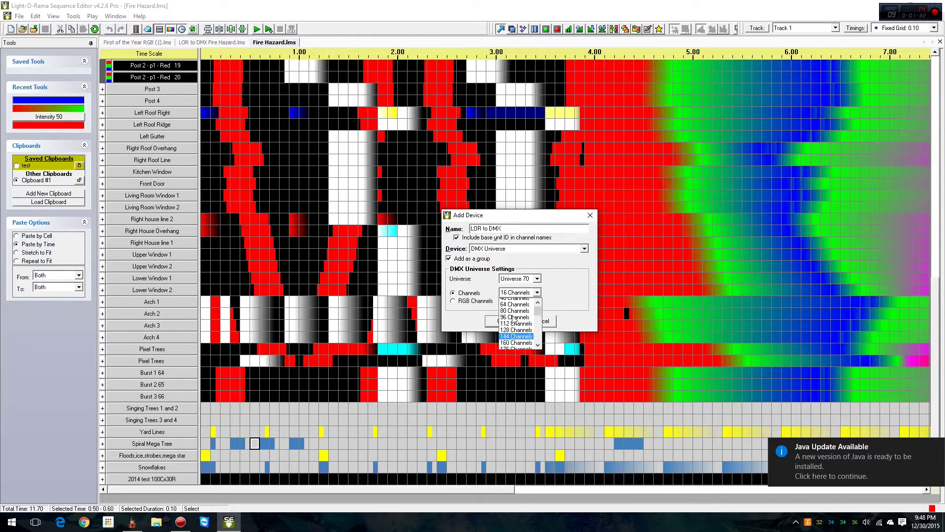
left_click(515, 334)
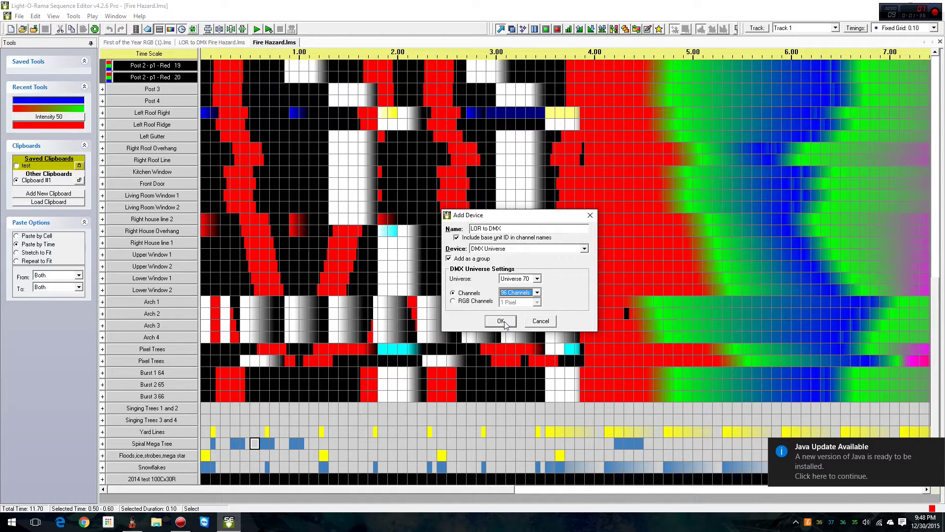
left_click(501, 321)
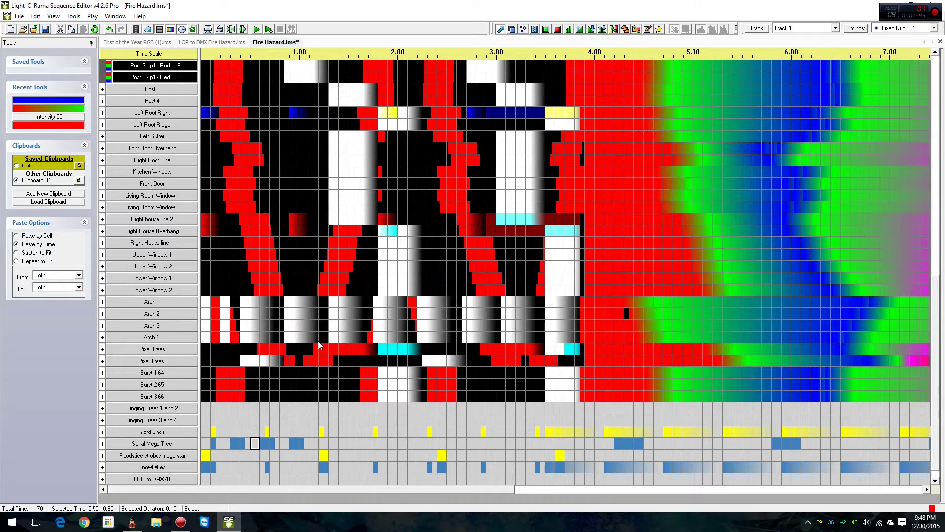
Copy the full-length effects of the groups from Singing Trees 1 and 2 through Snowflakes and paste them at the start of LOR to DMX70.
scroll(318, 341, "down", 1)
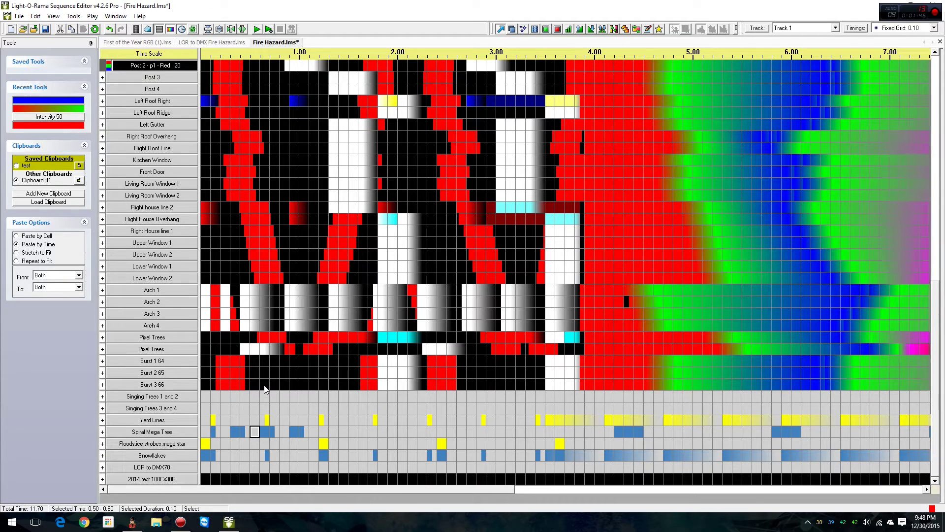
left_click_drag(251, 397, 256, 427)
left_click_drag(257, 460, 218, 455)
right_click(228, 439)
mouse_move(267, 187)
left_click(260, 223)
right_click(260, 408)
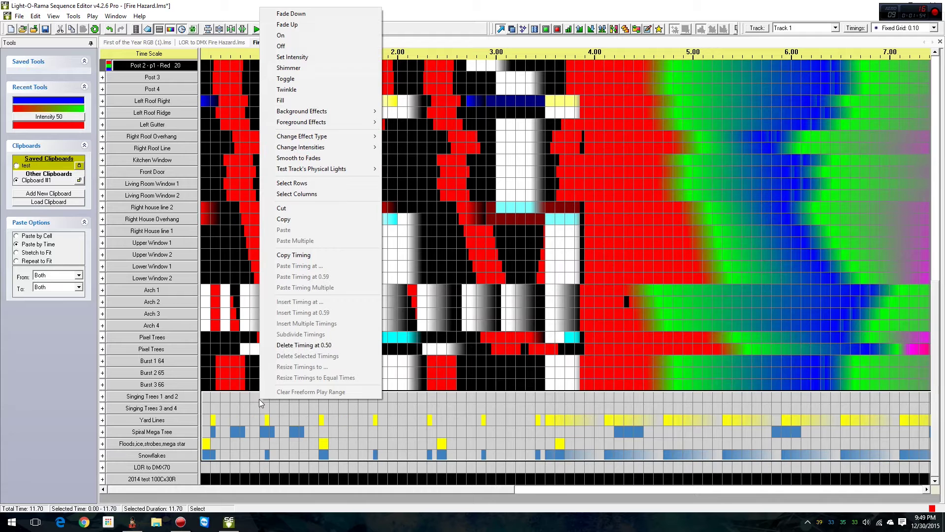
left_click(284, 219)
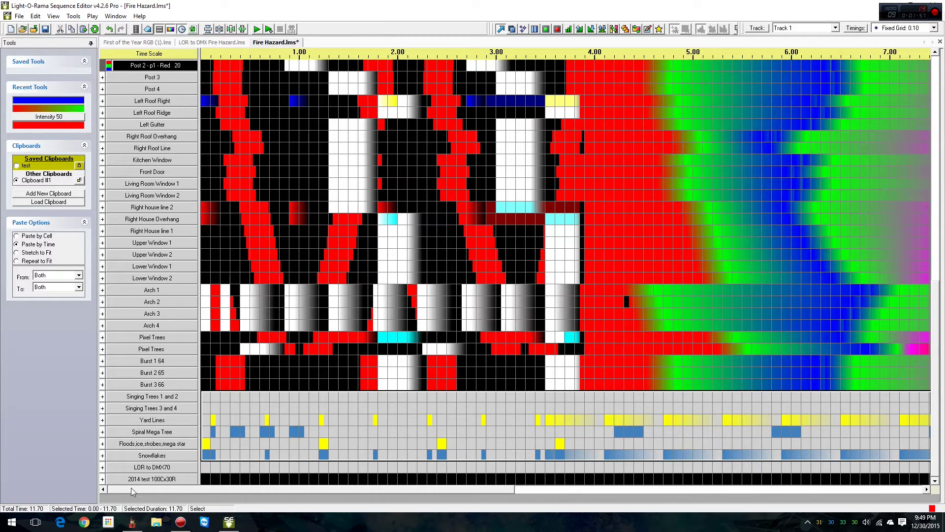
left_click(206, 468)
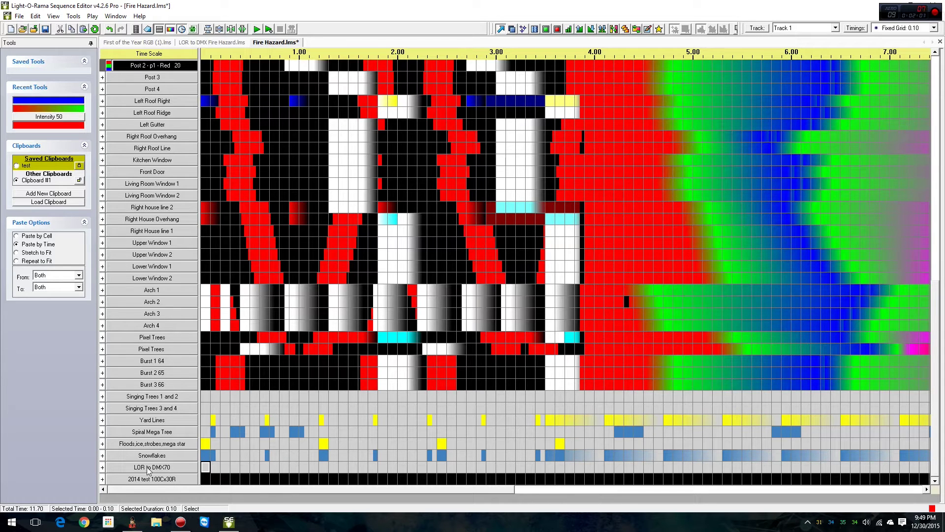
Compare the pasted effects in the LOR to DMX70 group's channels with the Snowflakes group's originals, and collapse both groups.
left_click(102, 456)
scroll(305, 419, "down", 5)
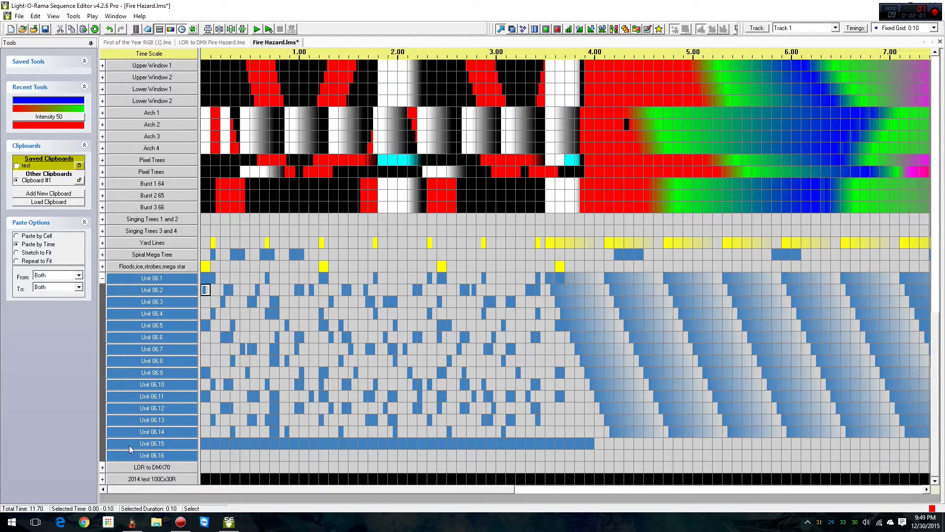
left_click(103, 467)
scroll(313, 407, "down", 10)
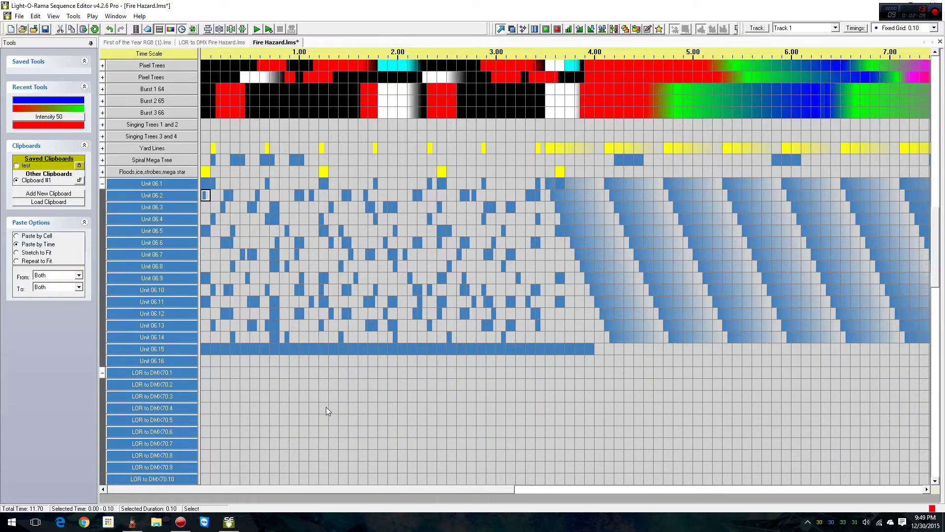
scroll(338, 433, "down", 15)
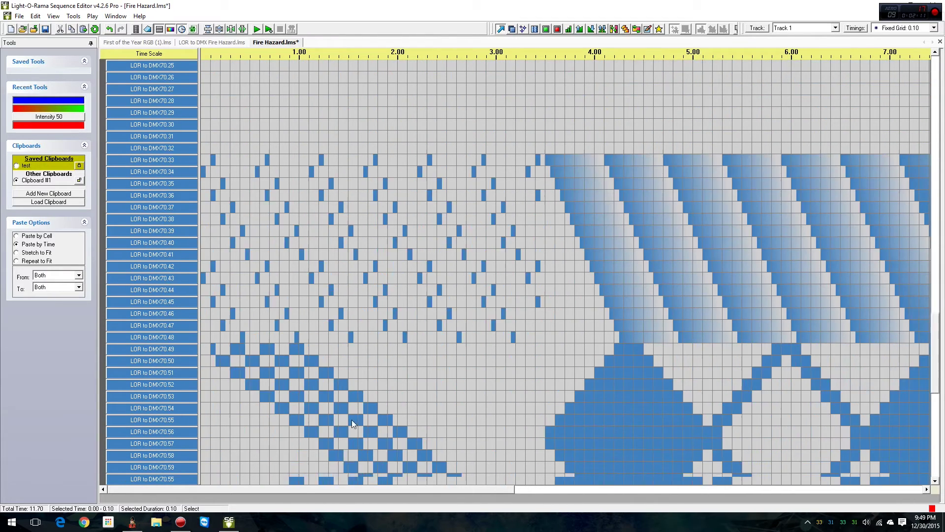
scroll(325, 394, "down", 6)
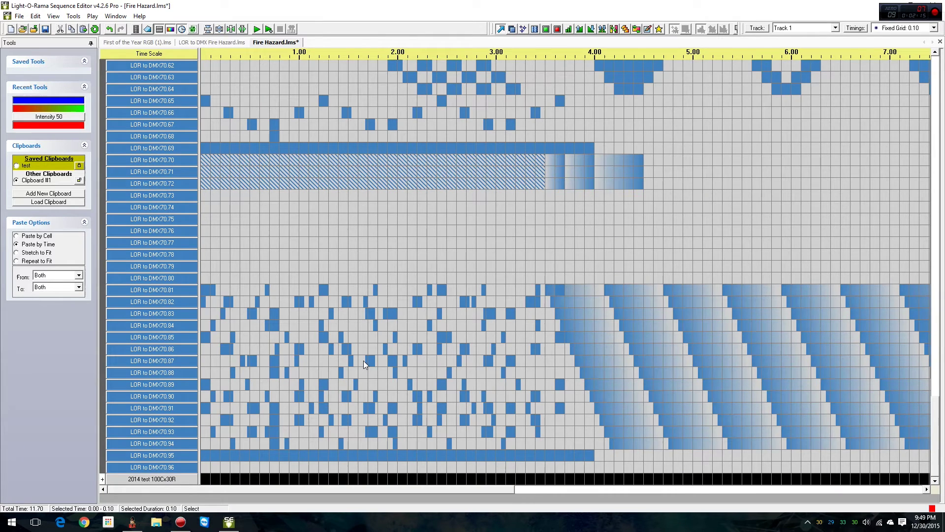
scroll(365, 362, "up", 13)
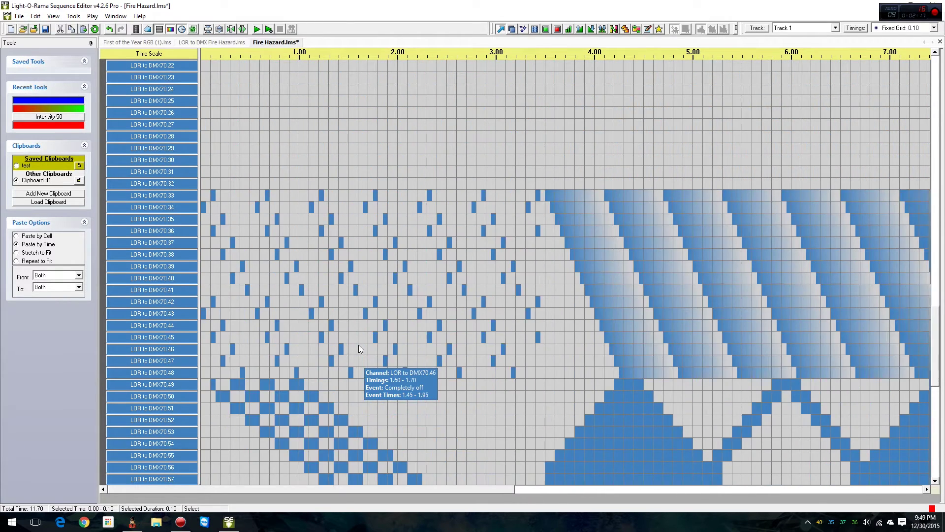
scroll(359, 345, "up", 16)
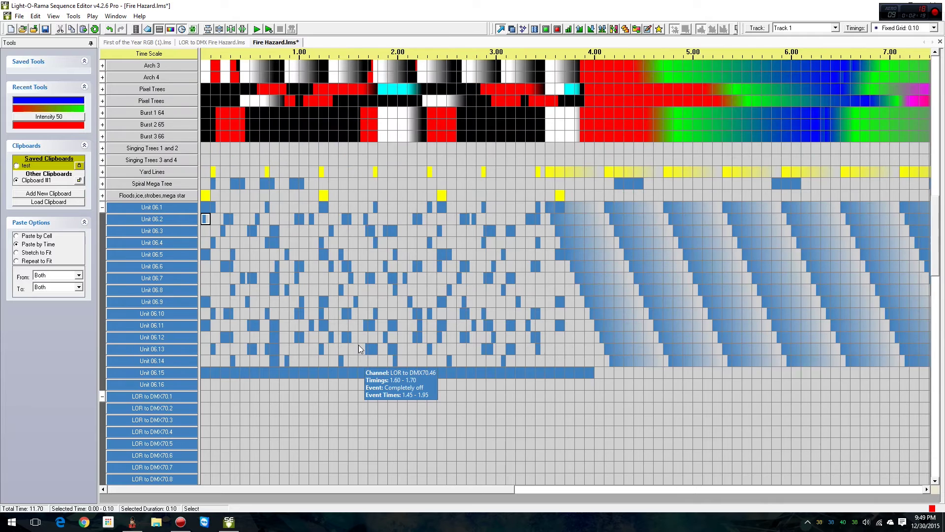
scroll(359, 346, "up", 1)
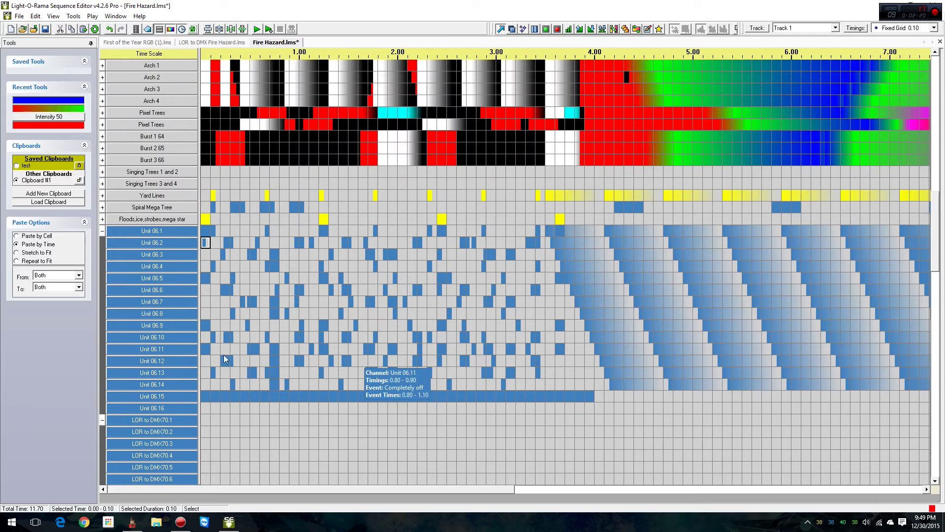
left_click(103, 420)
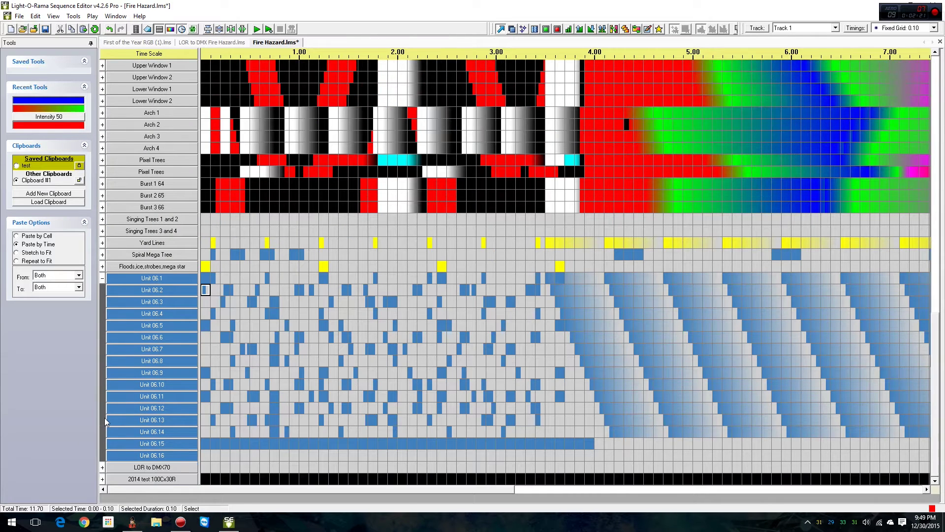
left_click(103, 278)
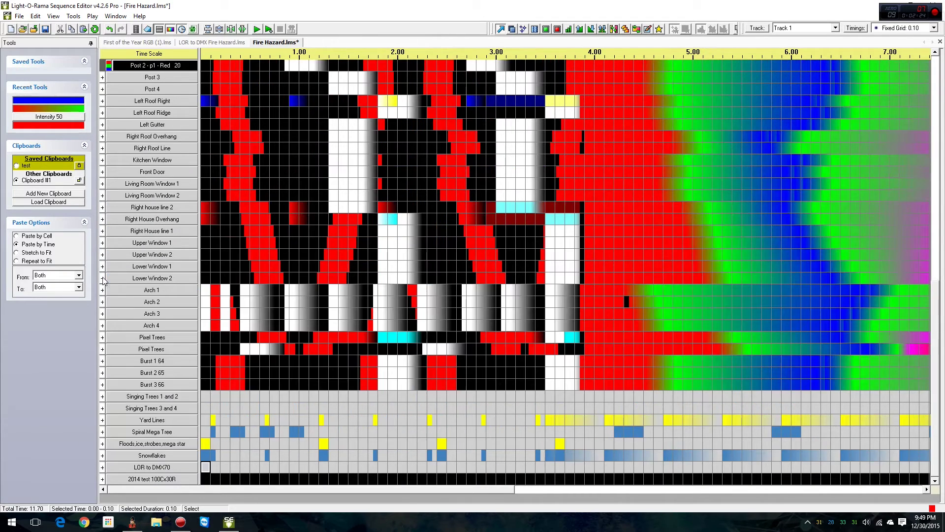
Show the LOR to DMX Fire Hazard.lms sequence and examine all channels in its LOR to DMX group.
right_click(172, 396)
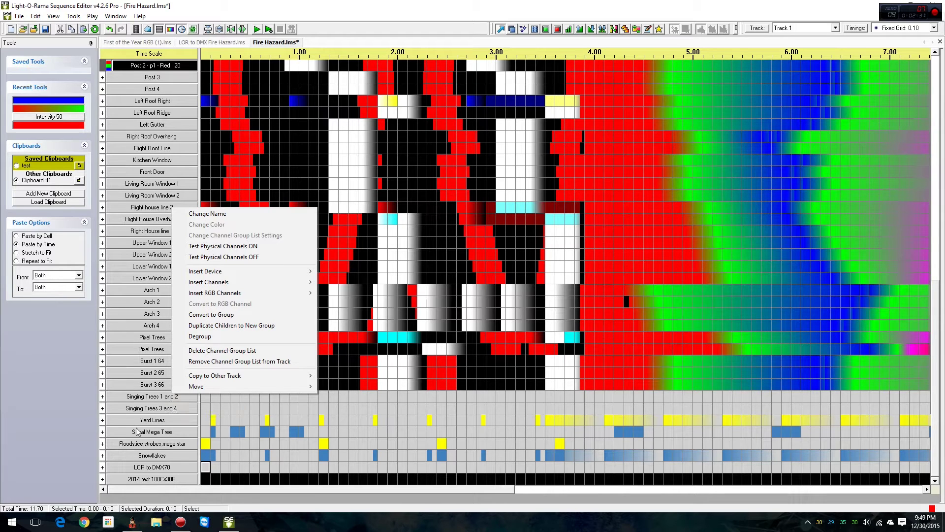
left_click(211, 43)
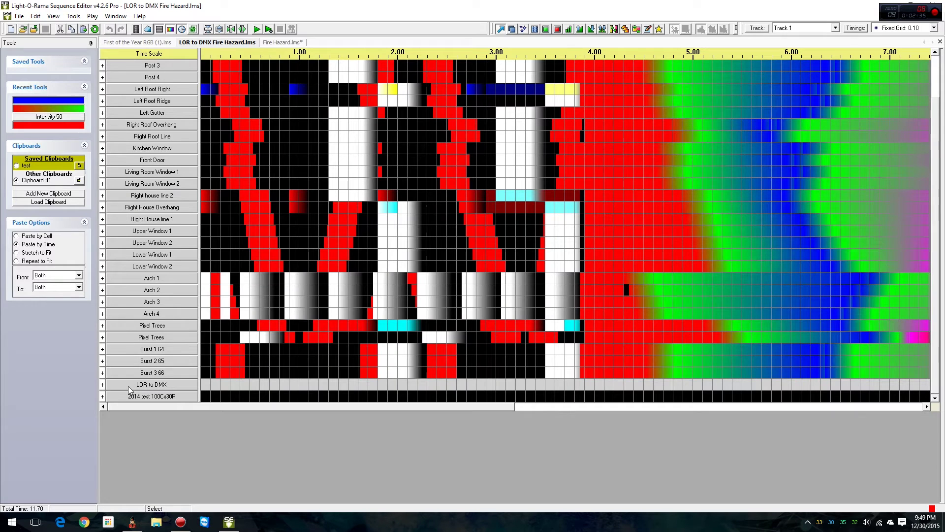
left_click(103, 385)
scroll(213, 382, "down", 11)
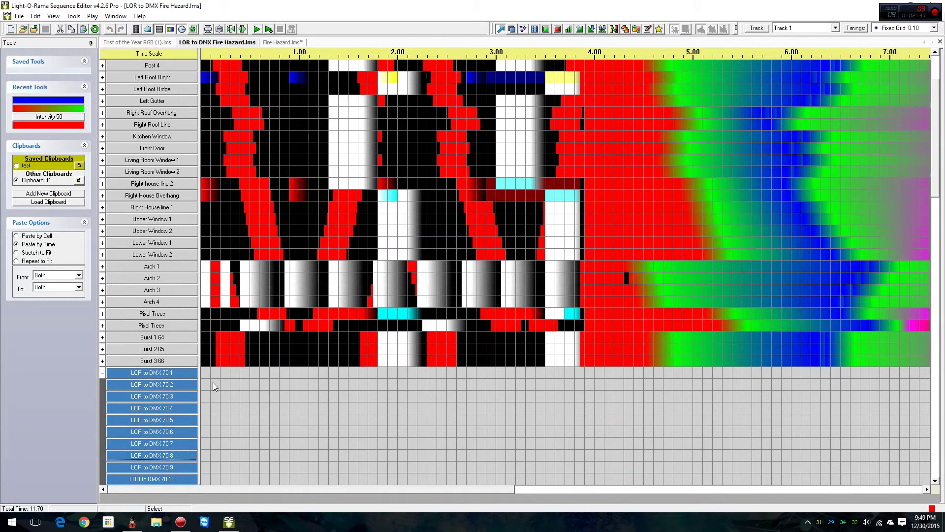
scroll(348, 309, "down", 14)
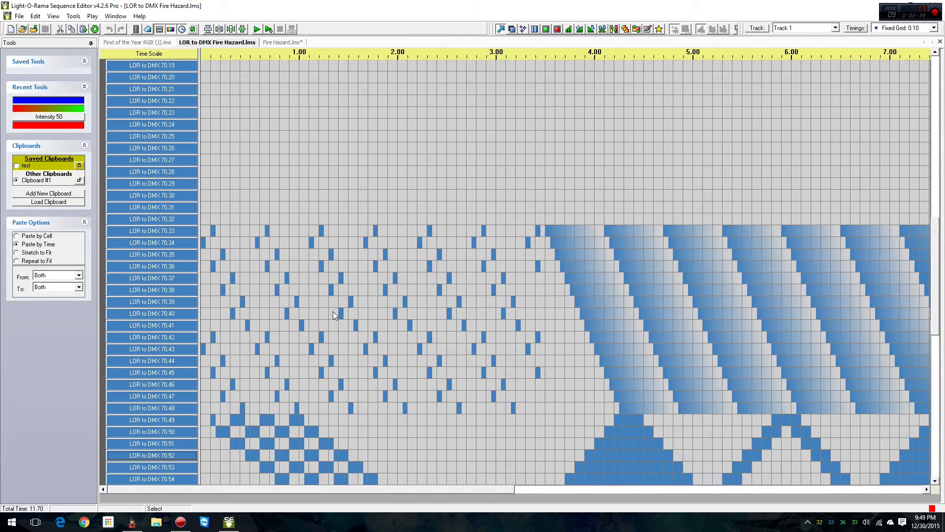
scroll(319, 311, "down", 4)
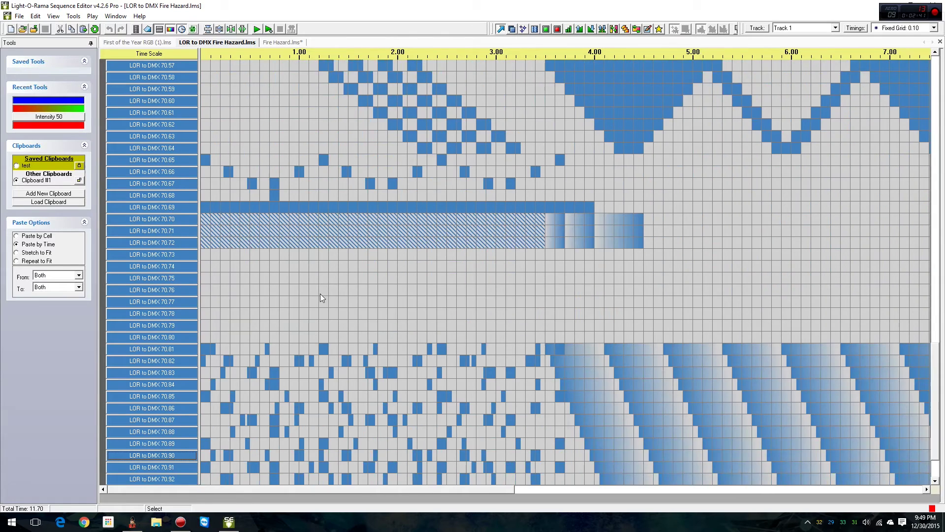
scroll(313, 320, "up", 5)
scroll(313, 322, "up", 20)
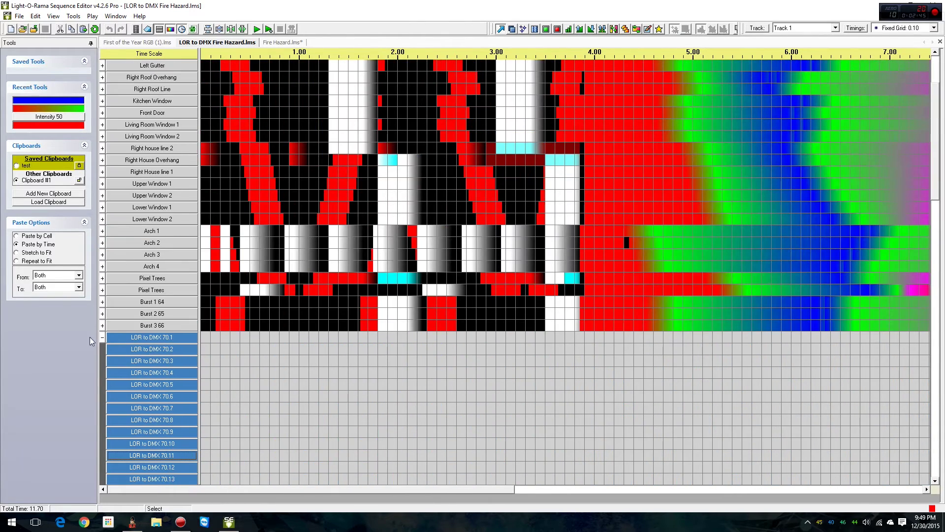
left_click(103, 340)
scroll(252, 354, "down", 3)
scroll(252, 354, "up", 3)
Move the Sequence Editor window out of the way and return to the xLights lighting network setup.
mouse_move(252, 356)
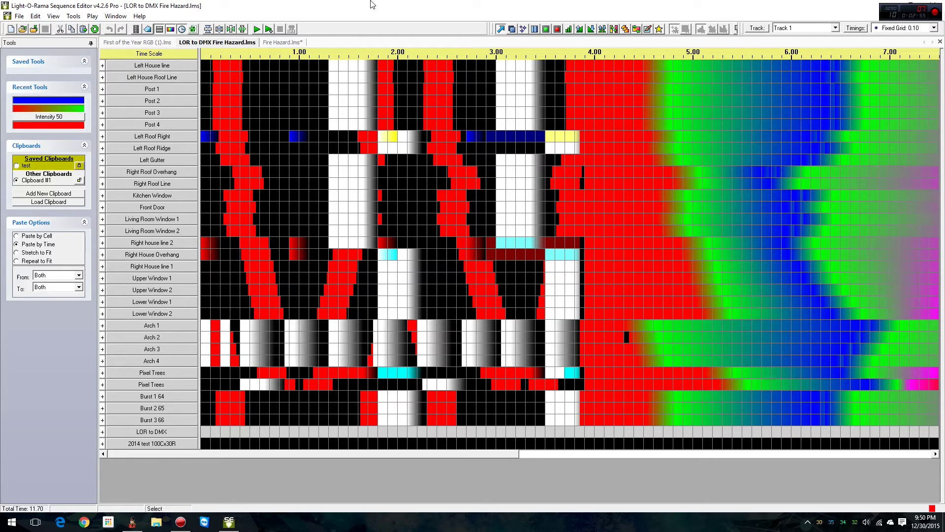
left_click_drag(351, 7, 944, 12)
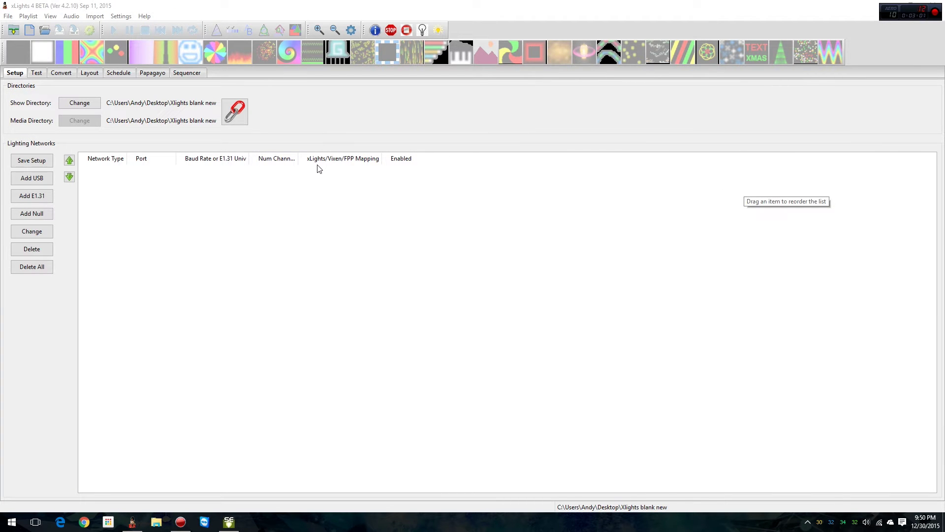
left_click_drag(0, 4, 944, 325)
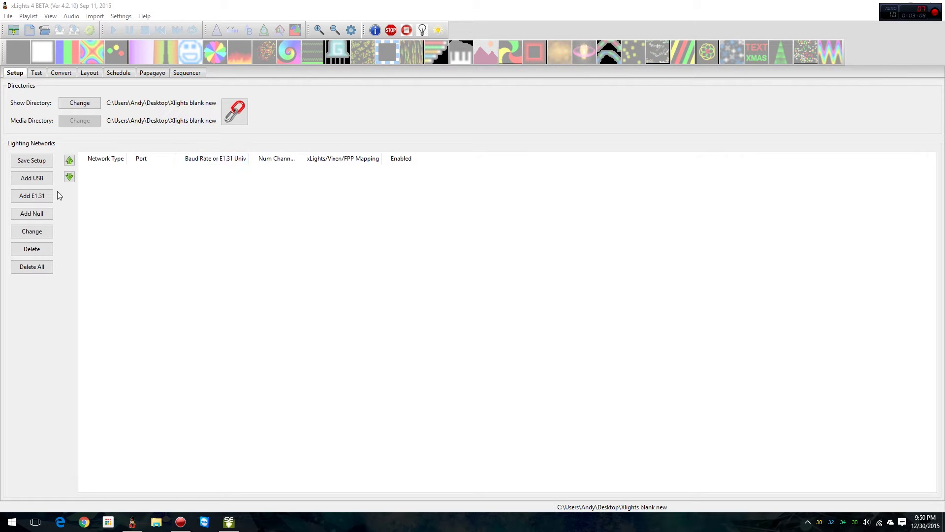
Add 70 multicast E1.31 universes starting at universe 1, each with 510 as the last channel.
left_click(39, 193)
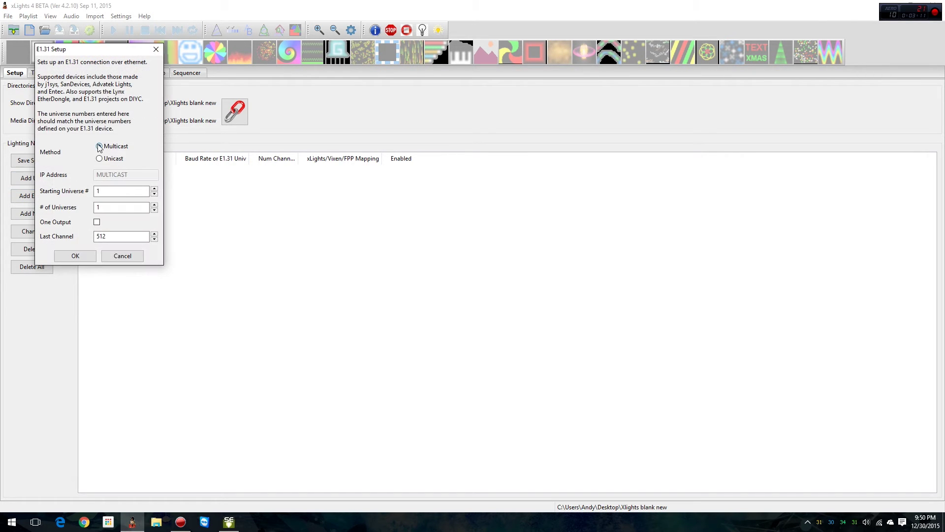
left_click(106, 207)
type("70")
left_click(112, 240)
type("510")
left_click(75, 257)
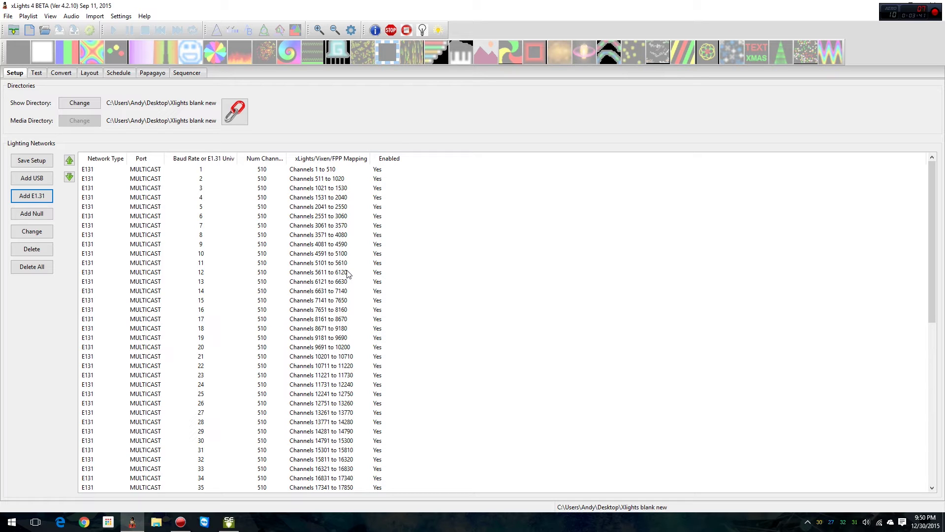
Review the list of universes through universe 70 and save the lighting network setup.
left_click(237, 238)
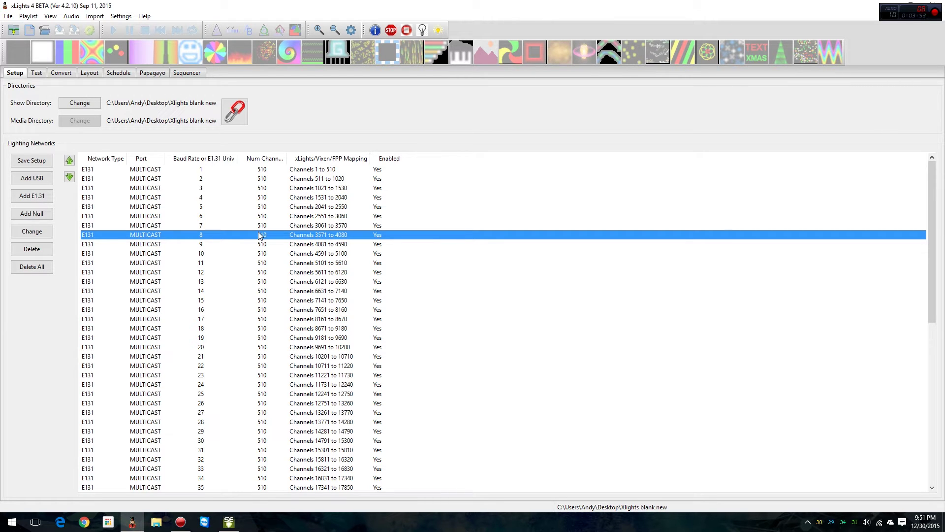
scroll(279, 267, "down", 12)
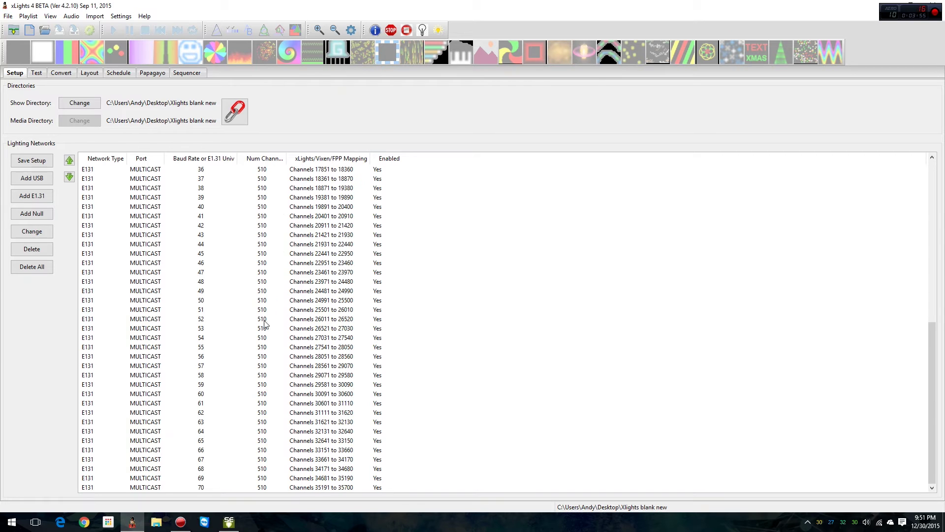
scroll(265, 321, "up", 12)
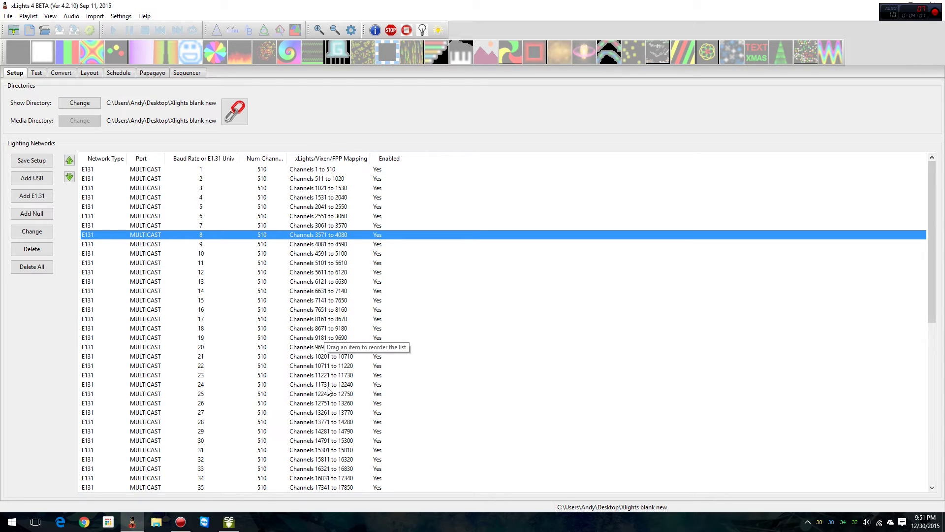
scroll(234, 288, "down", 12)
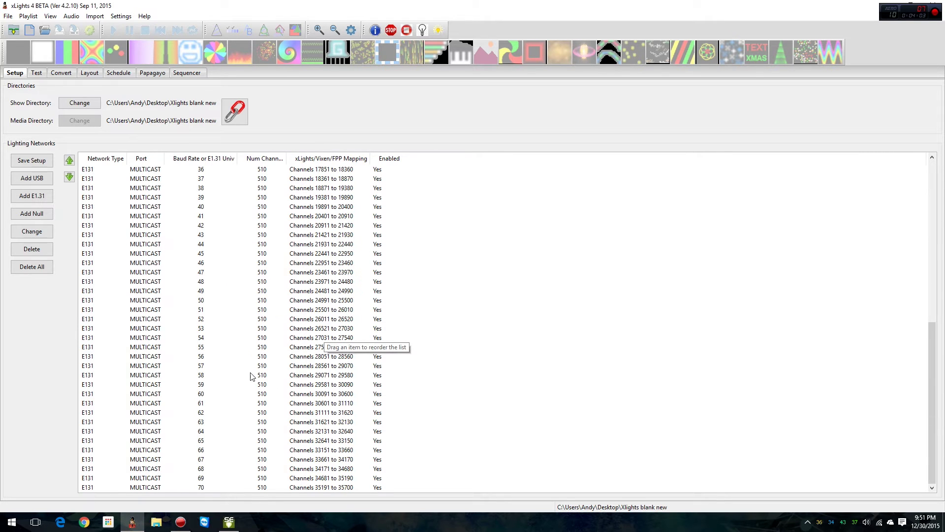
left_click(32, 161)
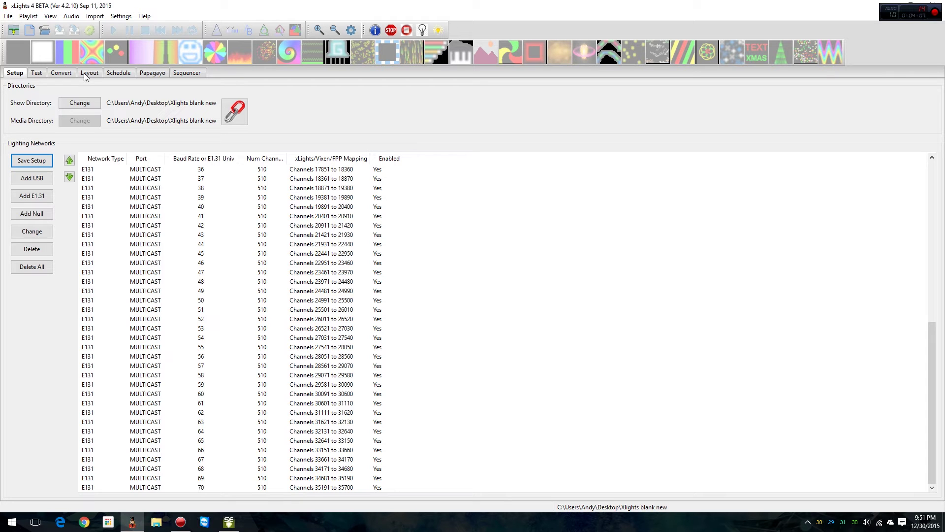
left_click(303, 488)
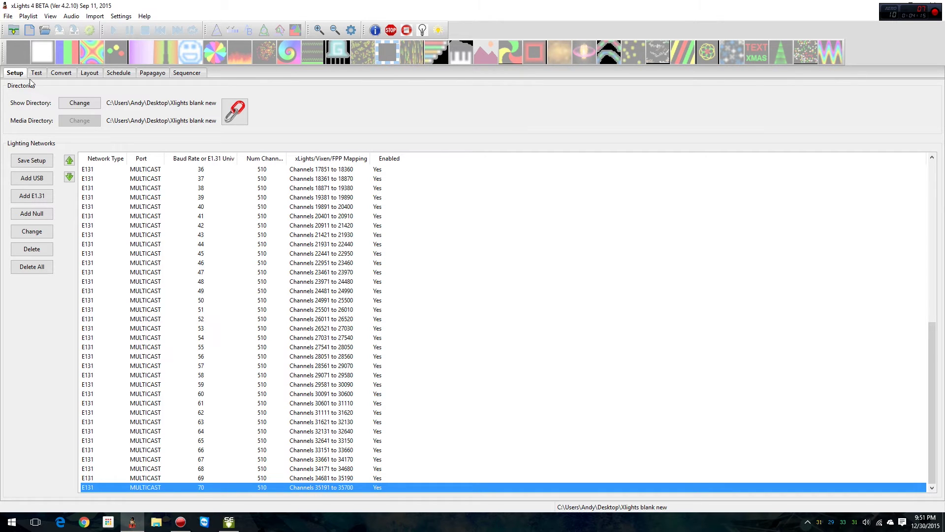
Start a new layout model named single, displayed as Single Line with the Single Color Green string type.
left_click(89, 73)
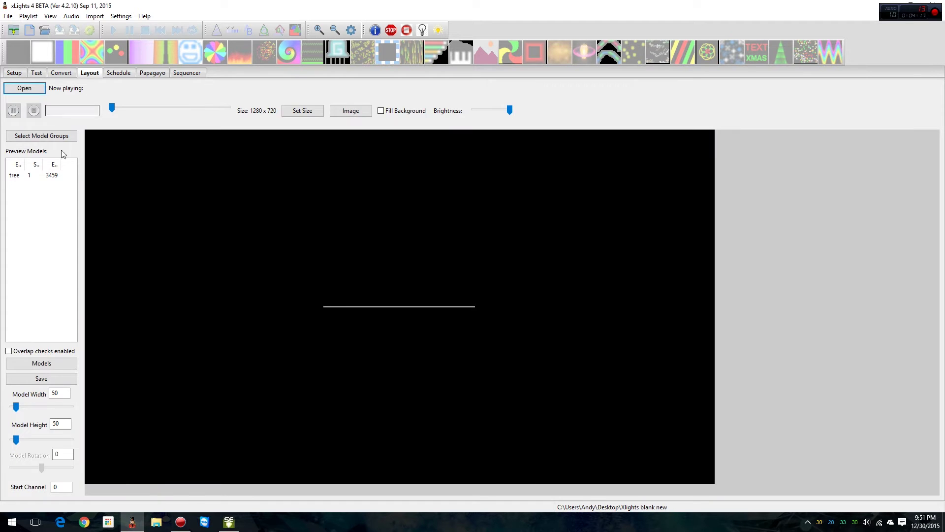
left_click(58, 363)
left_click(142, 71)
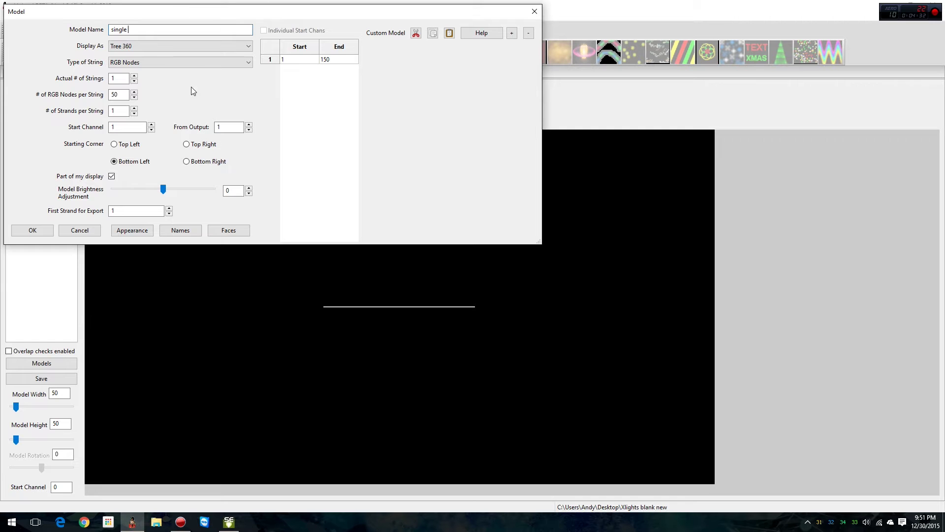
left_click(179, 47)
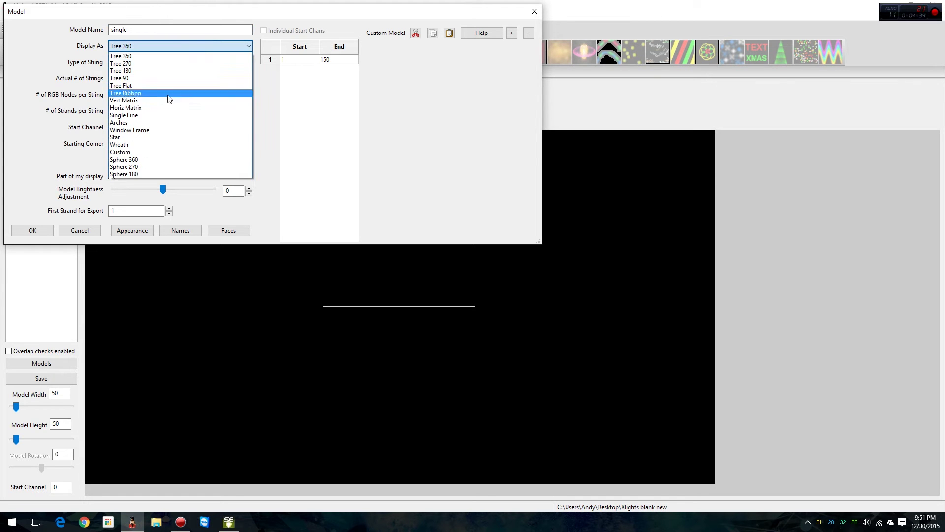
left_click(144, 115)
left_click(159, 66)
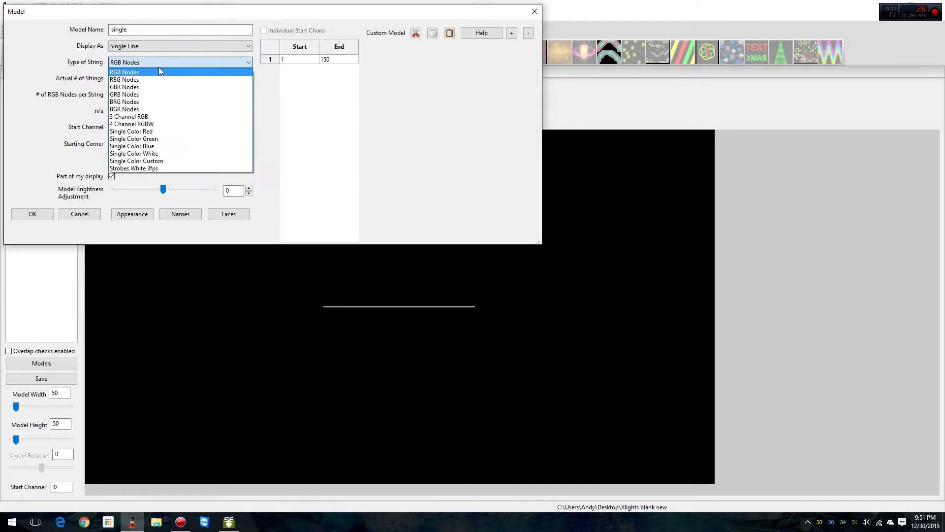
left_click(158, 140)
Set the single model's actual number of strings to 96 and finish creating the model.
left_click(125, 79)
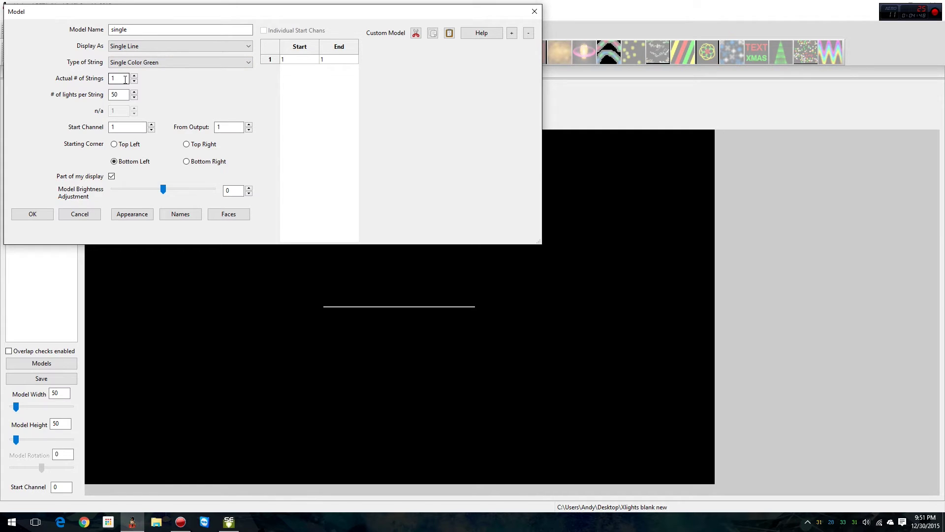
left_click_drag(123, 80, 90, 85)
left_click(126, 91)
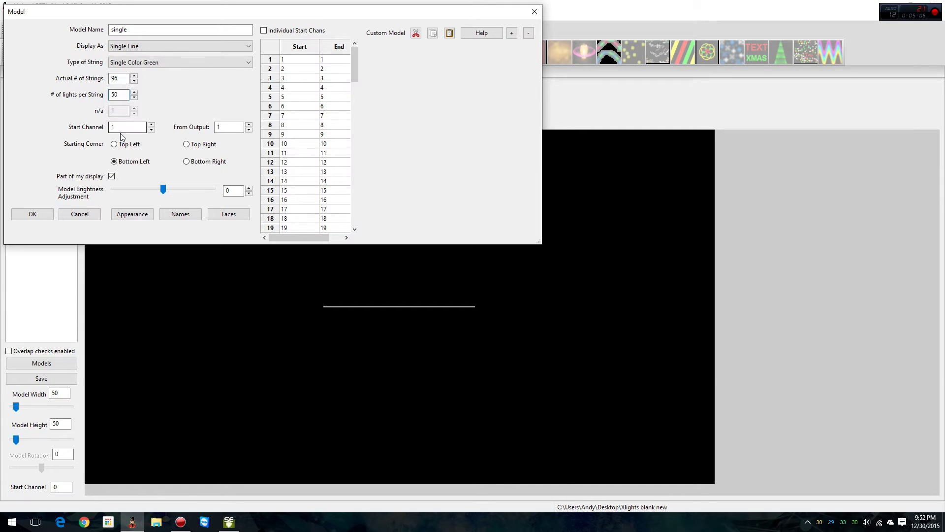
left_click(32, 214)
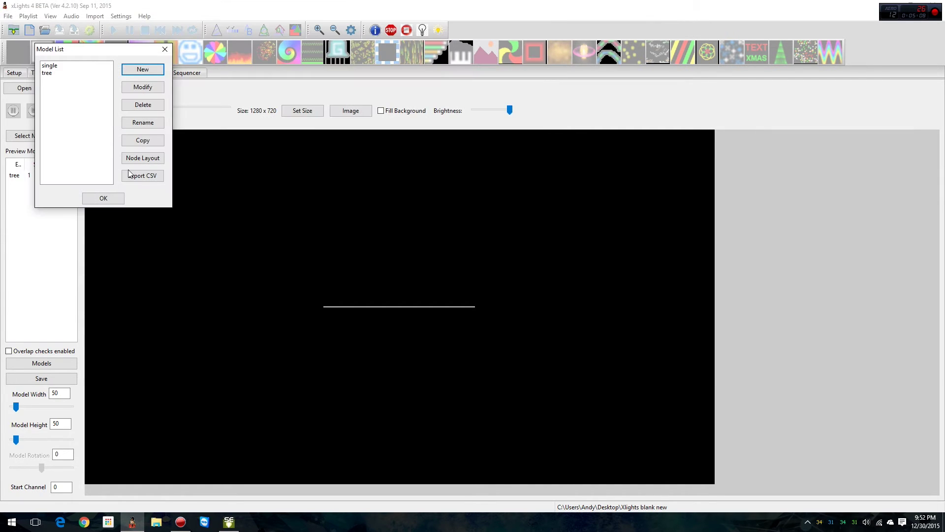
left_click(103, 199)
Look up the channel range mapped to universe 70 in the network setup and return to the layout.
left_click(14, 72)
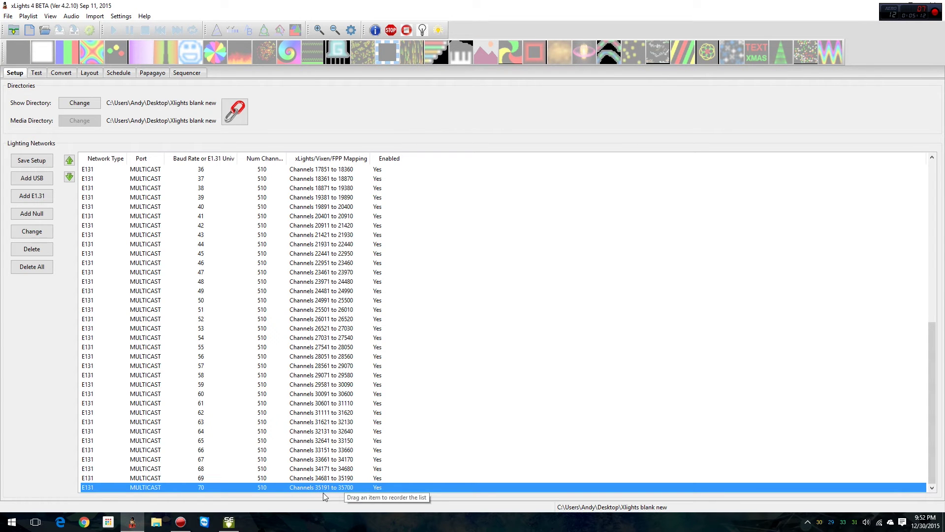
left_click(90, 73)
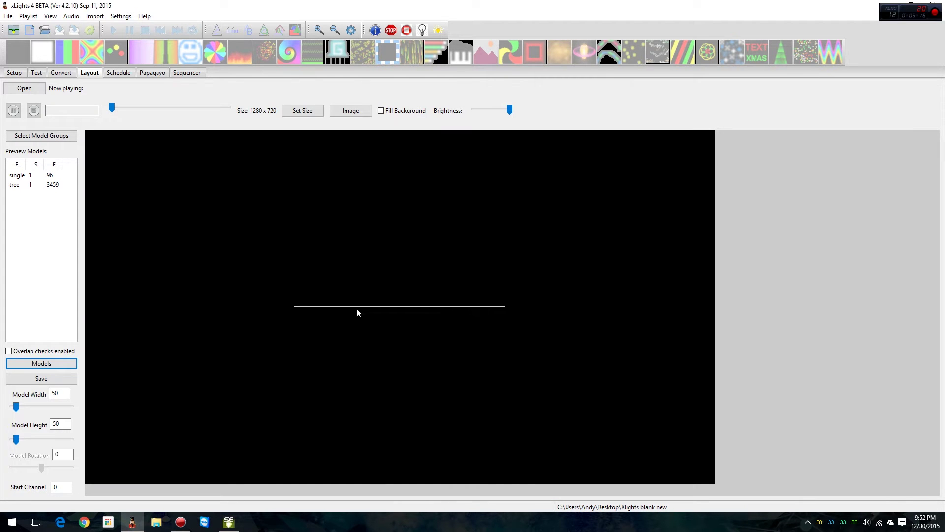
left_click(357, 312)
right_click(357, 311)
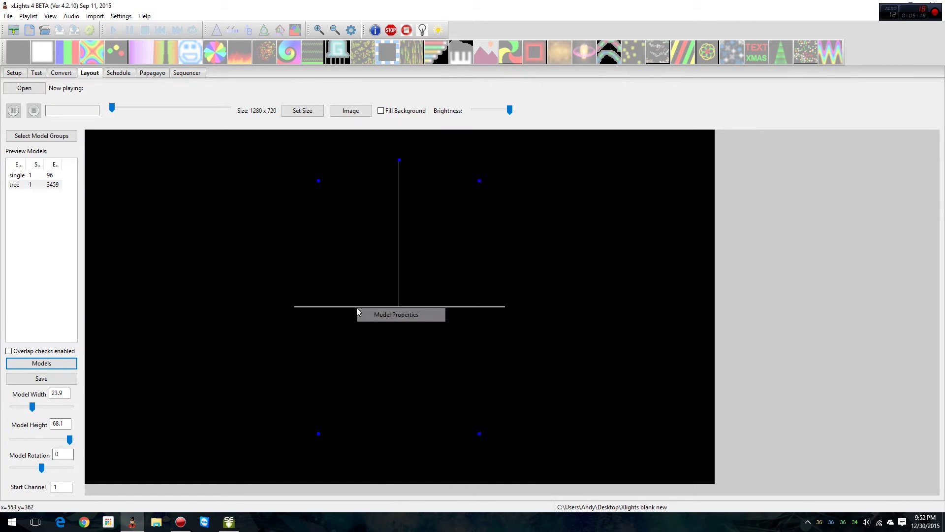
left_click(389, 315)
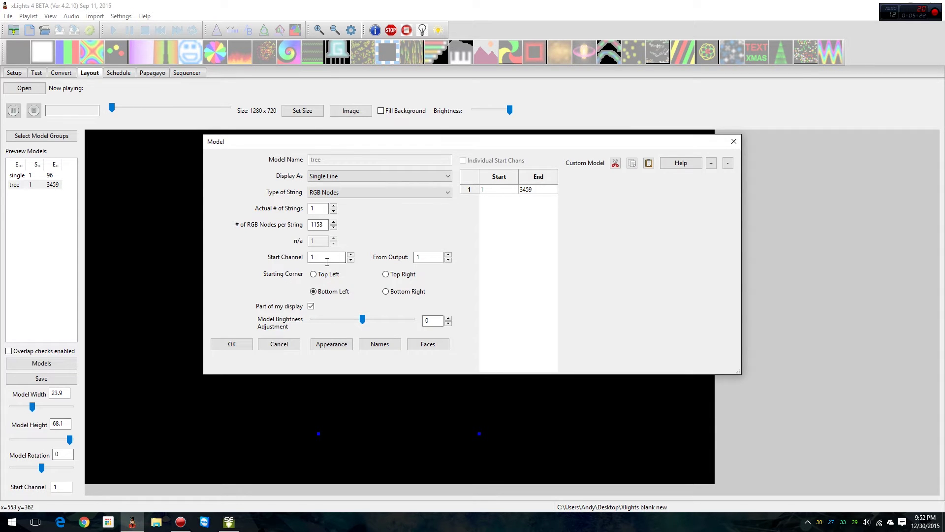
left_click(291, 346)
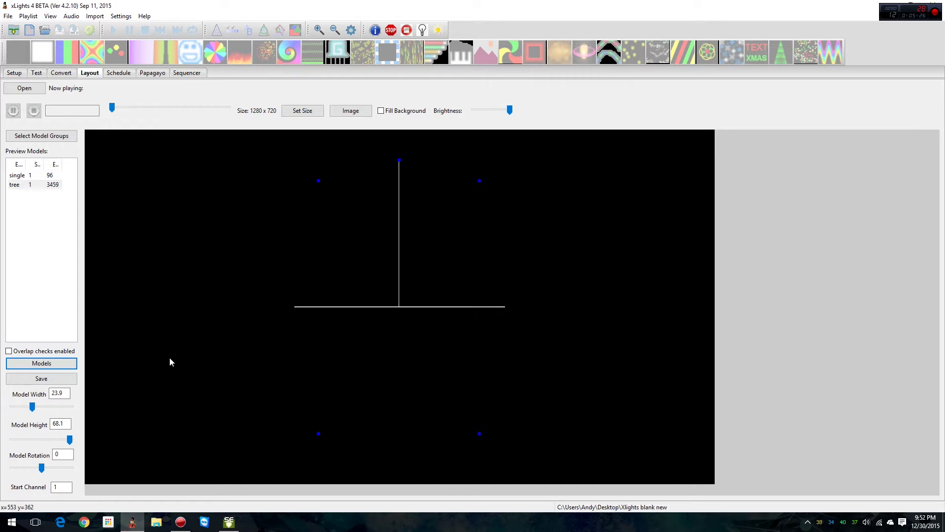
left_click(59, 364)
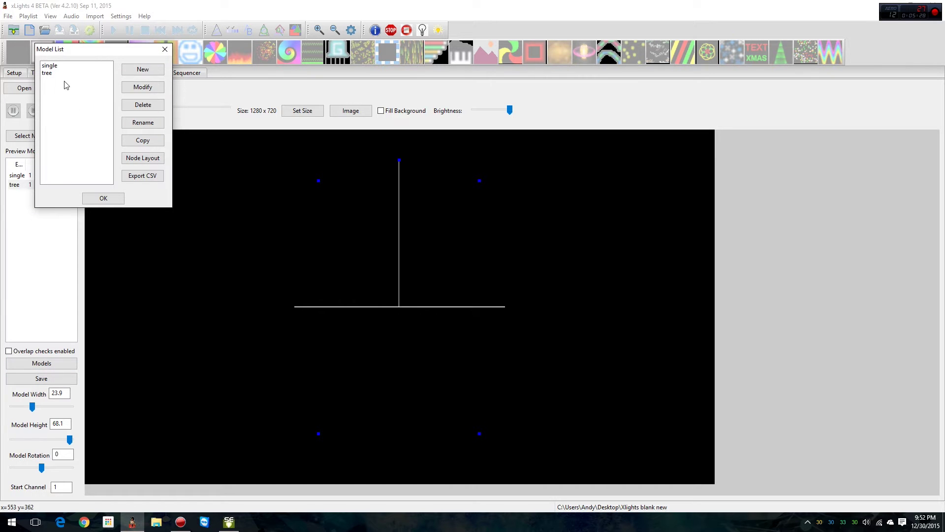
left_click(58, 69)
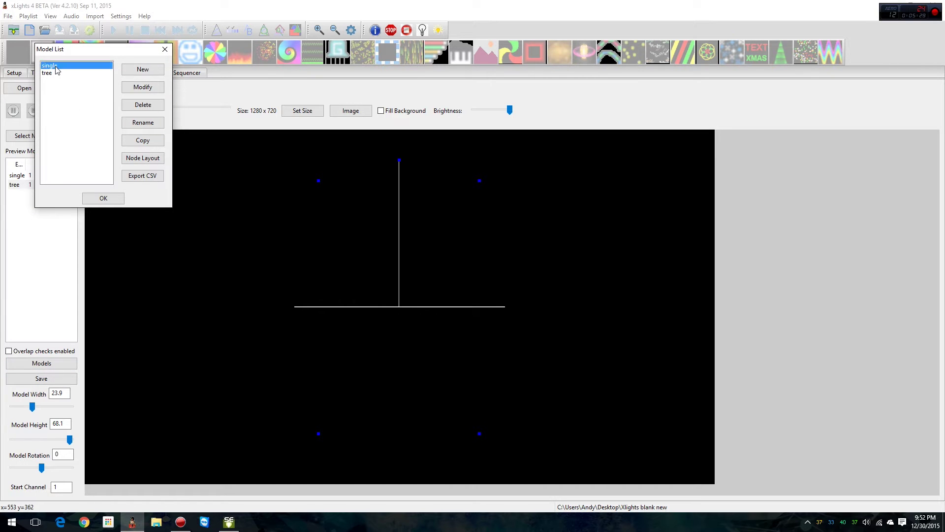
left_click(104, 198)
Set the single model's start channel to 35191, the first channel of universe 70, and save the layout.
left_click(357, 307)
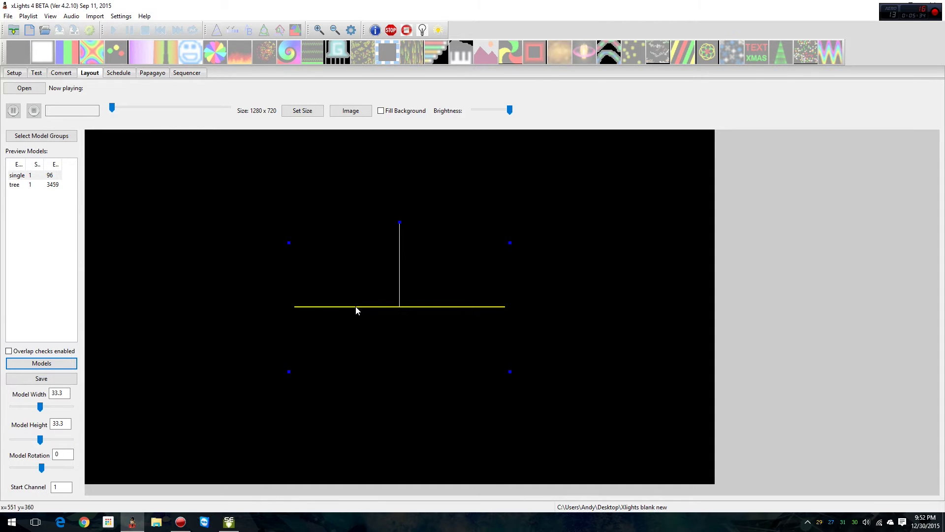
right_click(381, 307)
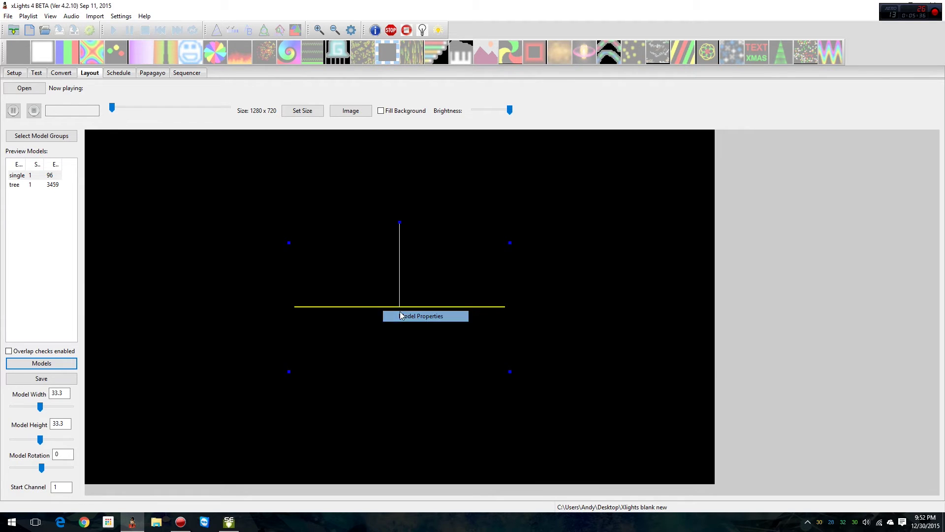
left_click(399, 312)
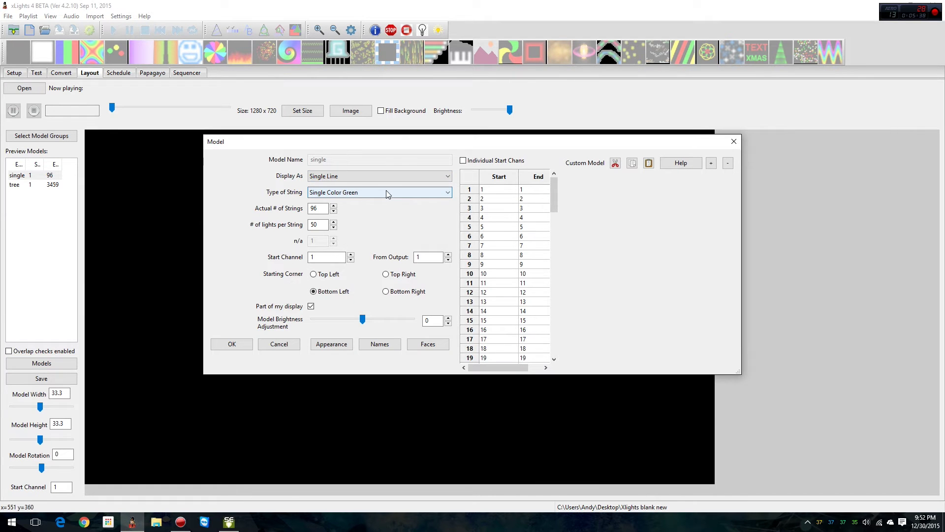
double_click(329, 257)
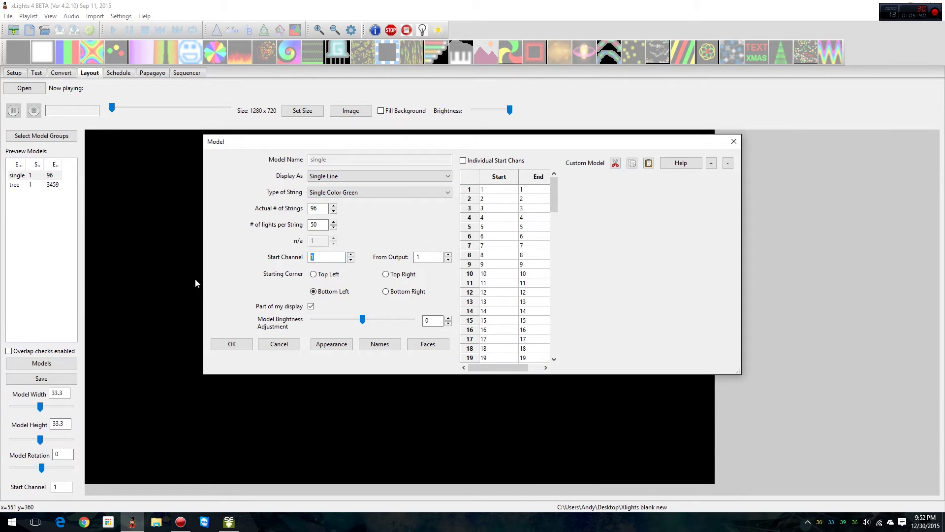
type("35191")
left_click(429, 258)
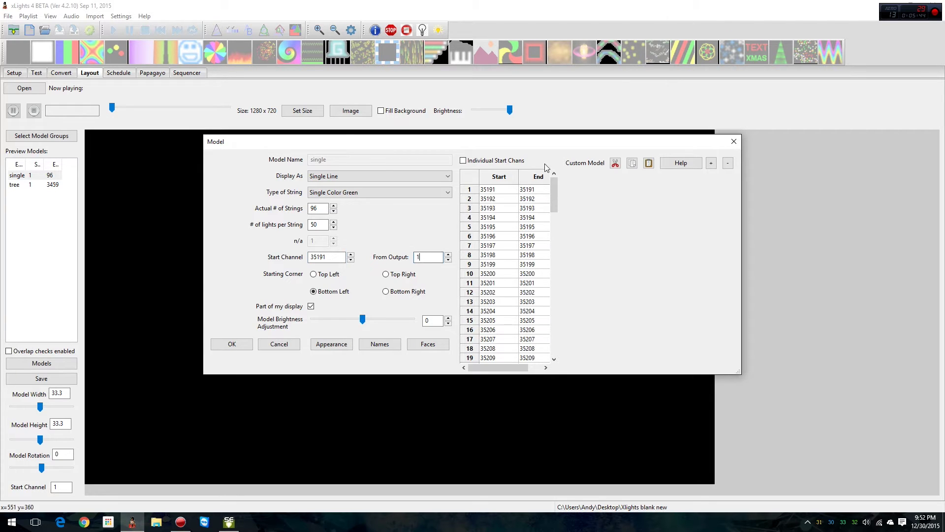
scroll(516, 275, "down", 20)
scroll(517, 291, "down", 6)
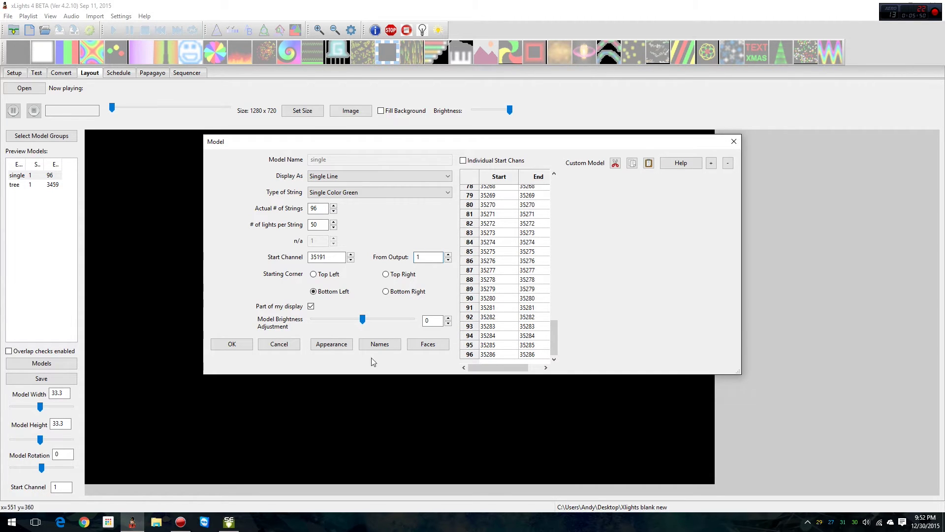
left_click(231, 344)
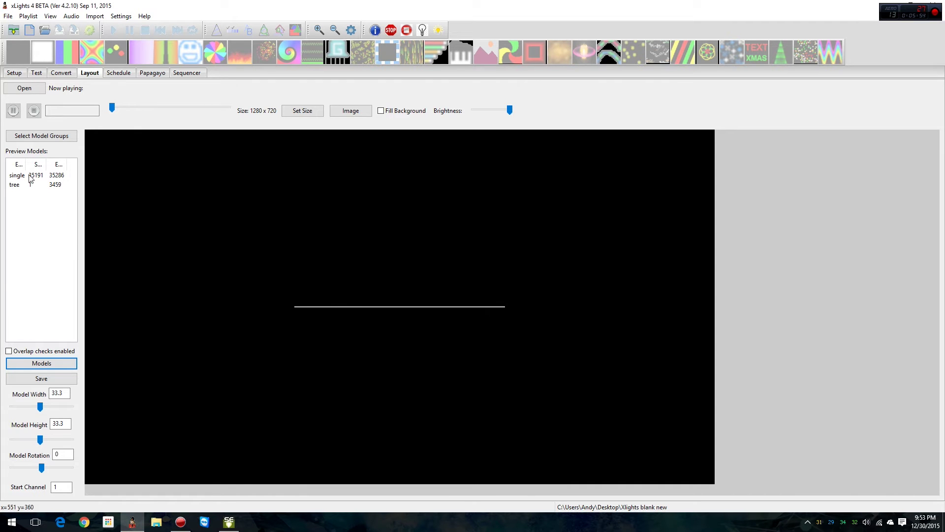
left_click(64, 378)
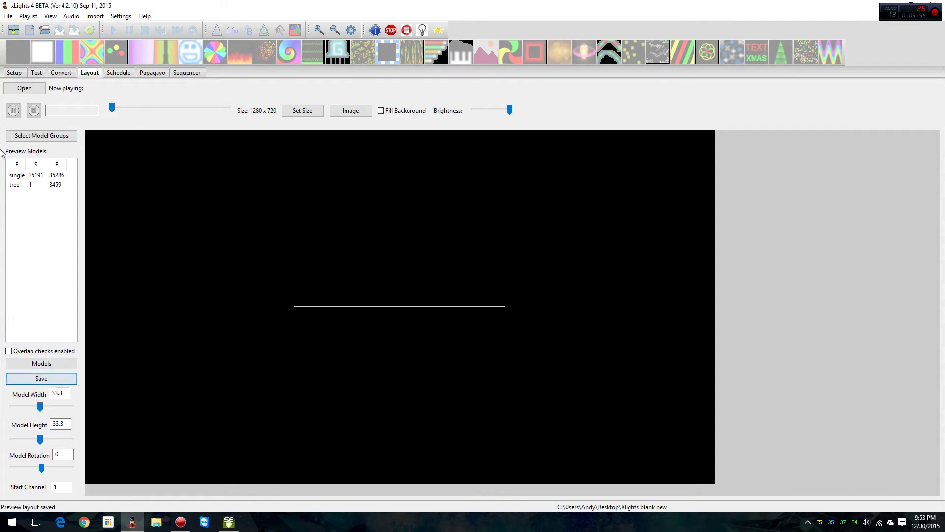
Start a new musical sequence in the sequencer and open the audio file selection.
left_click(14, 72)
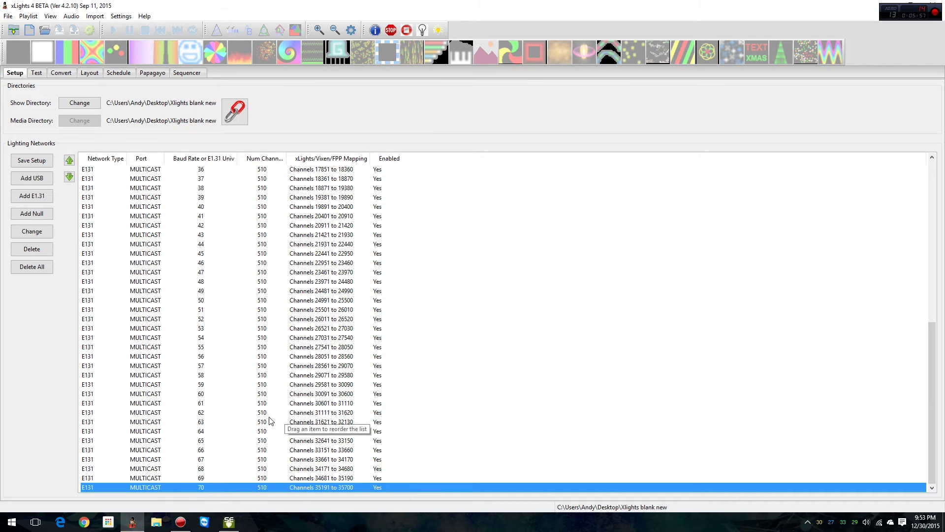
scroll(269, 420, "up", 12)
left_click(194, 74)
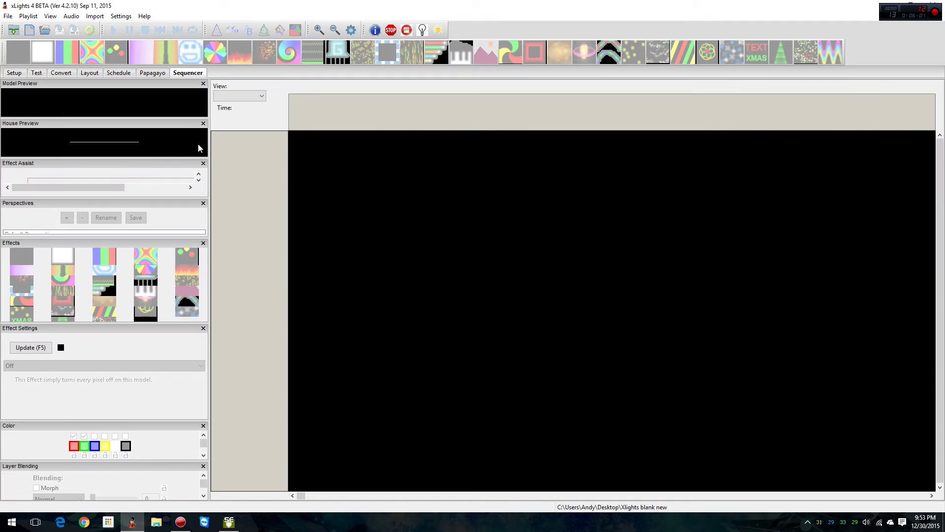
left_click(8, 17)
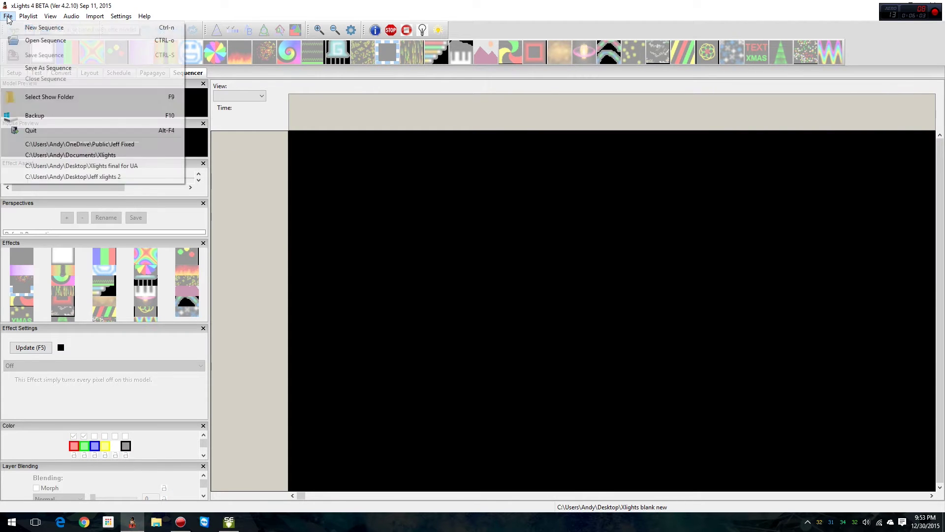
left_click(44, 27)
left_click(175, 109)
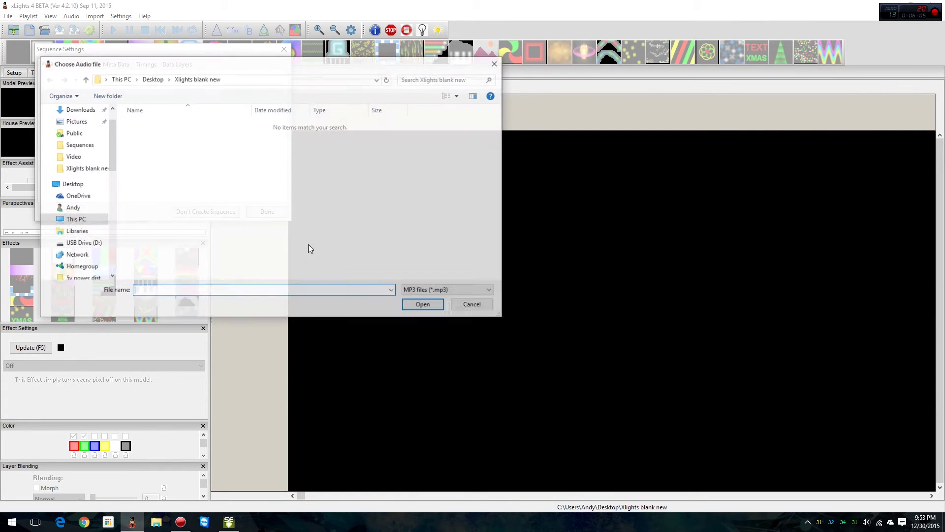
Choose the audio file 12 - Shake up Christmas from OneDrive's Xlights folder and accept a frame timing for the new sequence.
left_click(83, 222)
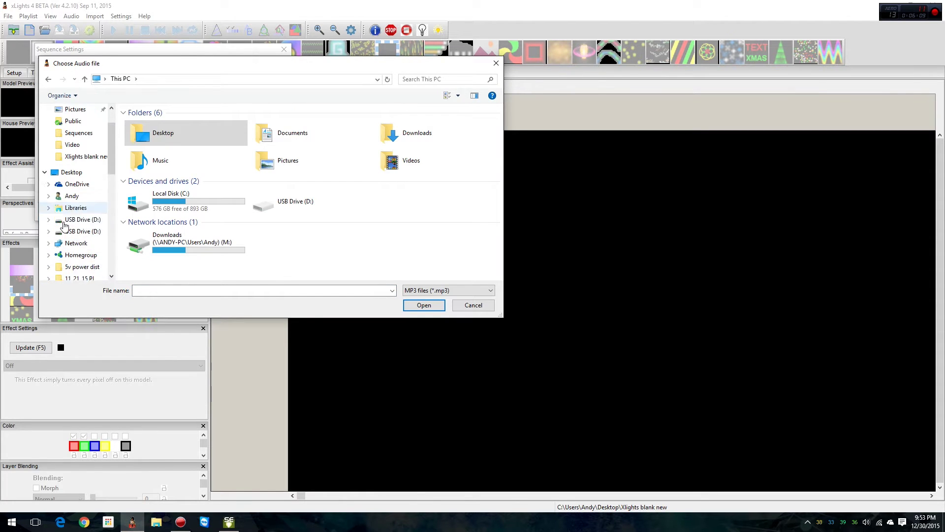
left_click(73, 148)
scroll(176, 251, "down", 1)
double_click(176, 244)
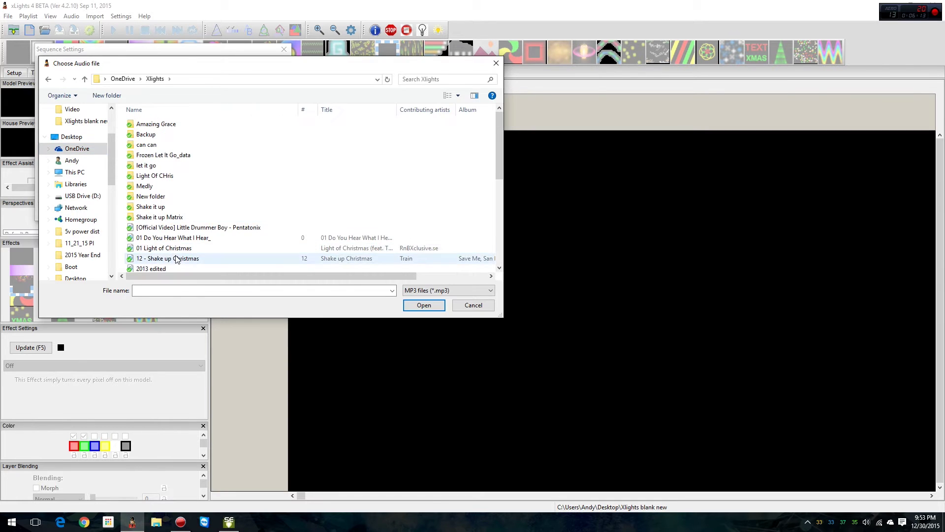
double_click(176, 258)
left_click(172, 127)
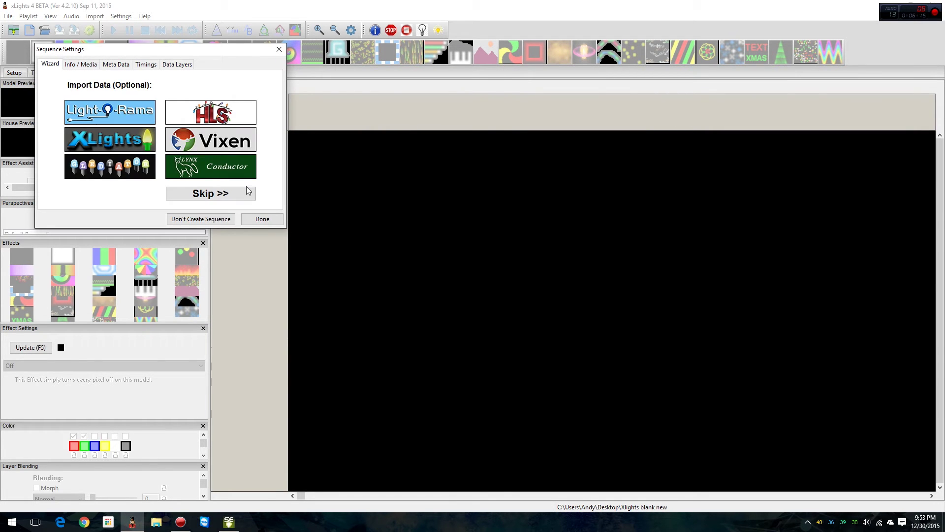
Choose LOR to DMX Fire Hazard.lms from the Documents library's Light-O-Rama Sequences folder as the Light-O-Rama data to import.
left_click(120, 114)
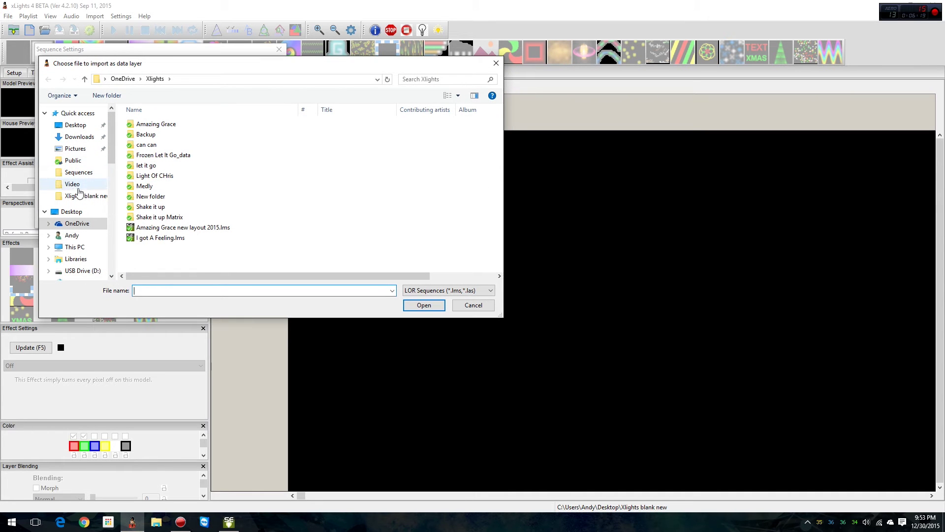
left_click(75, 259)
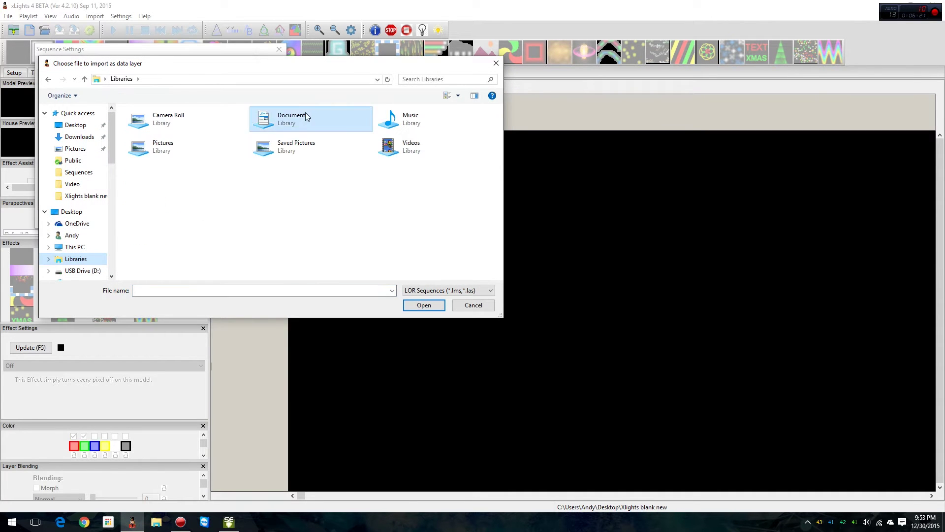
double_click(295, 121)
left_click(159, 240)
double_click(159, 240)
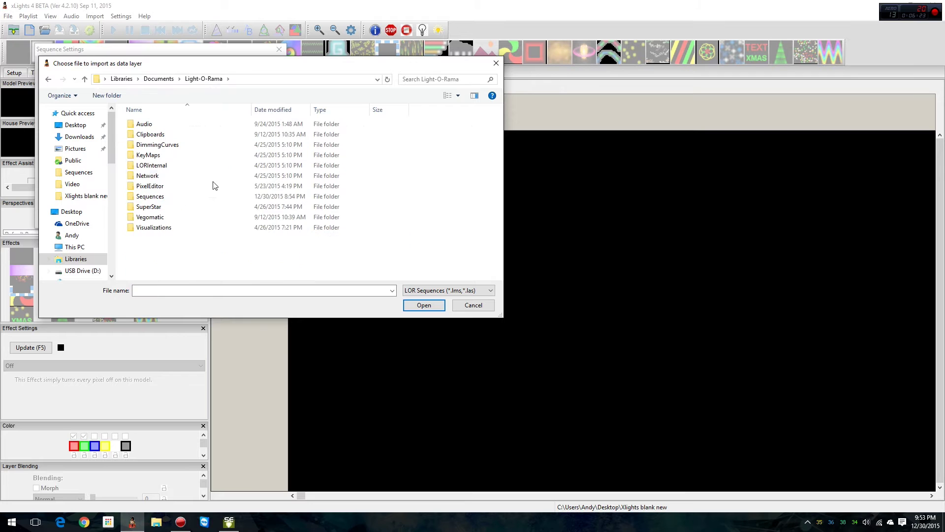
double_click(170, 195)
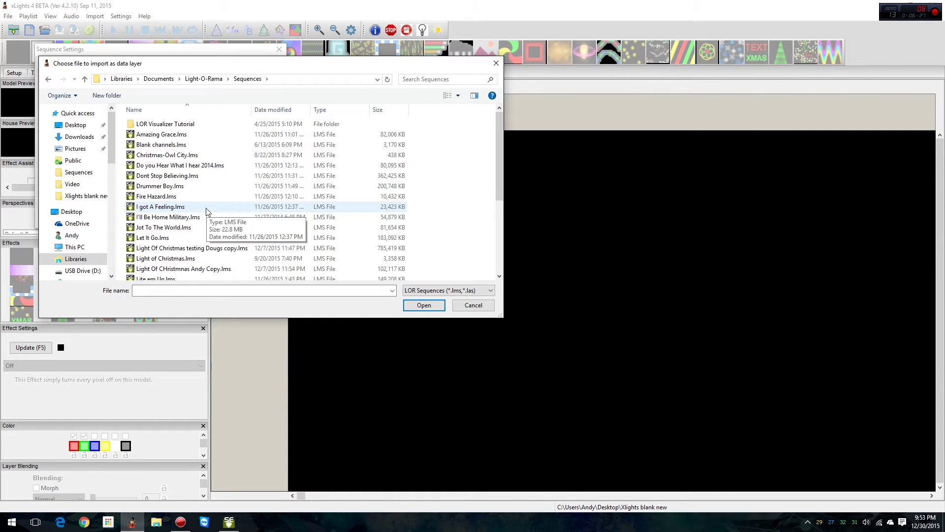
scroll(205, 236, "down", 2)
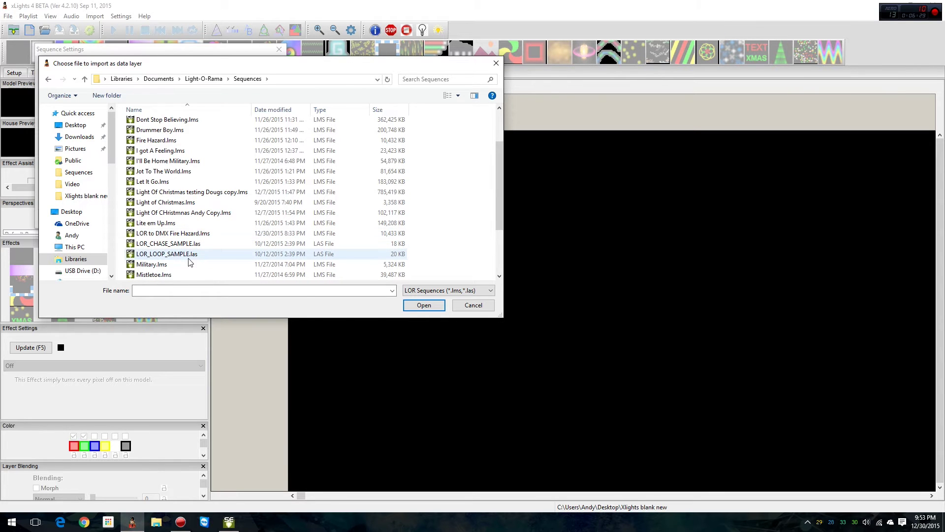
double_click(178, 233)
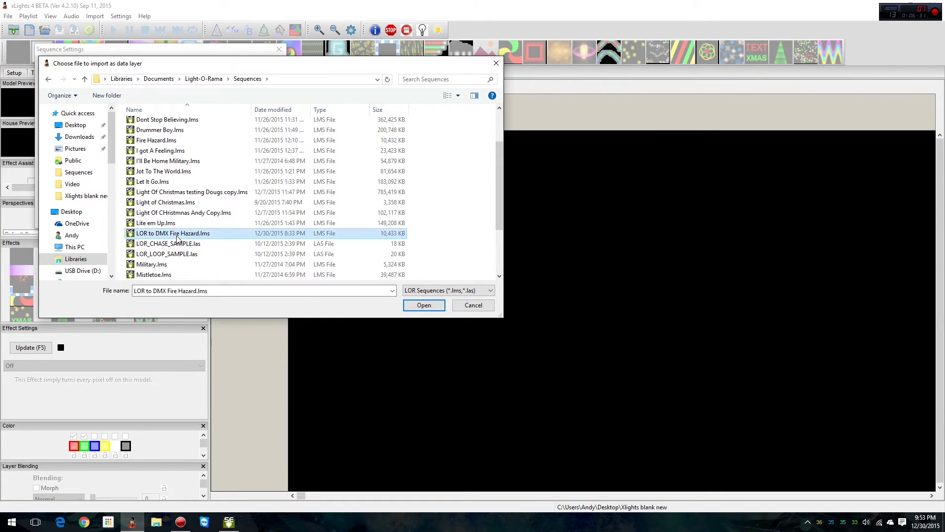
Import the data with All channels off at end and Map Empty LMS Channels enabled, and finish the sequence wizard.
left_click(179, 100)
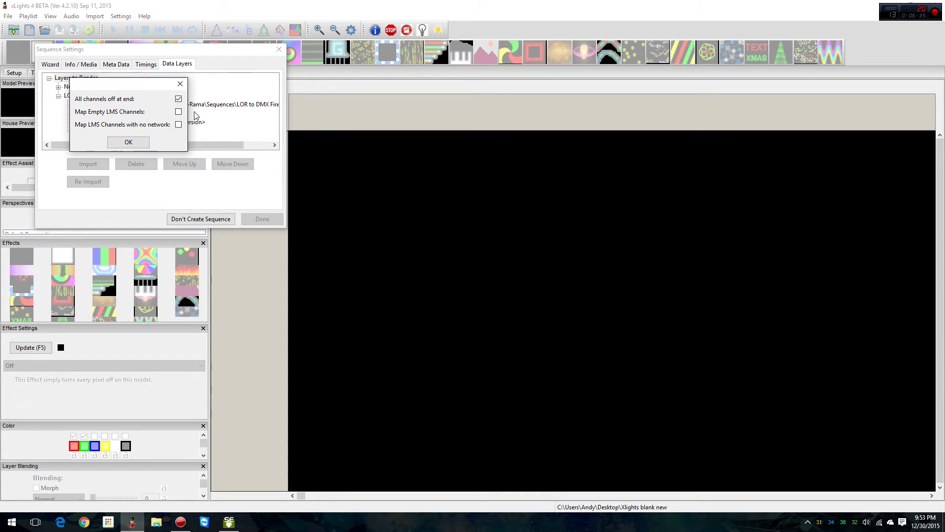
left_click(178, 112)
left_click(134, 143)
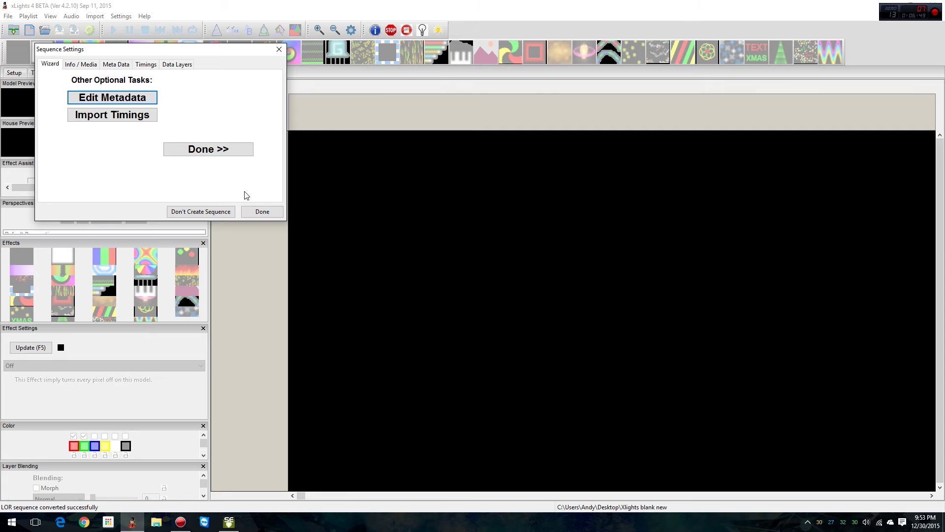
left_click(230, 151)
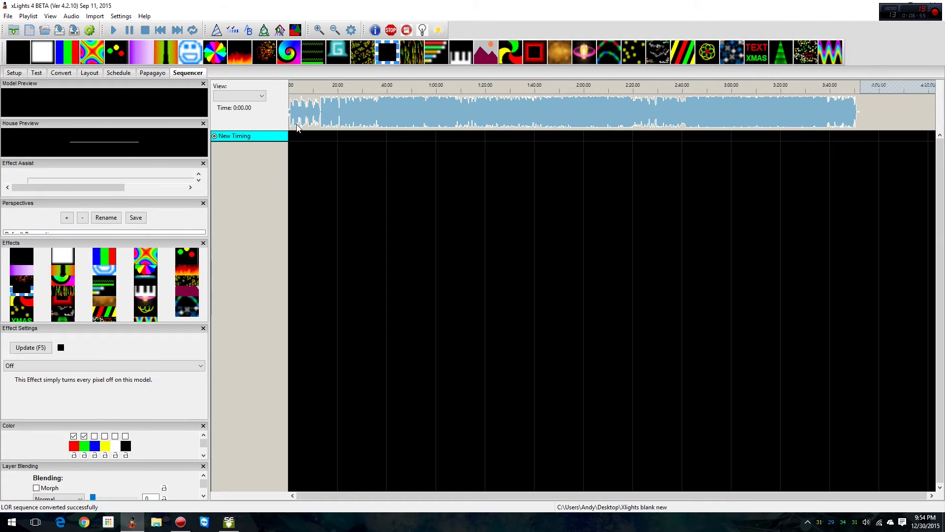
Add only the single model to the new sequence's display elements.
right_click(274, 135)
left_click(306, 204)
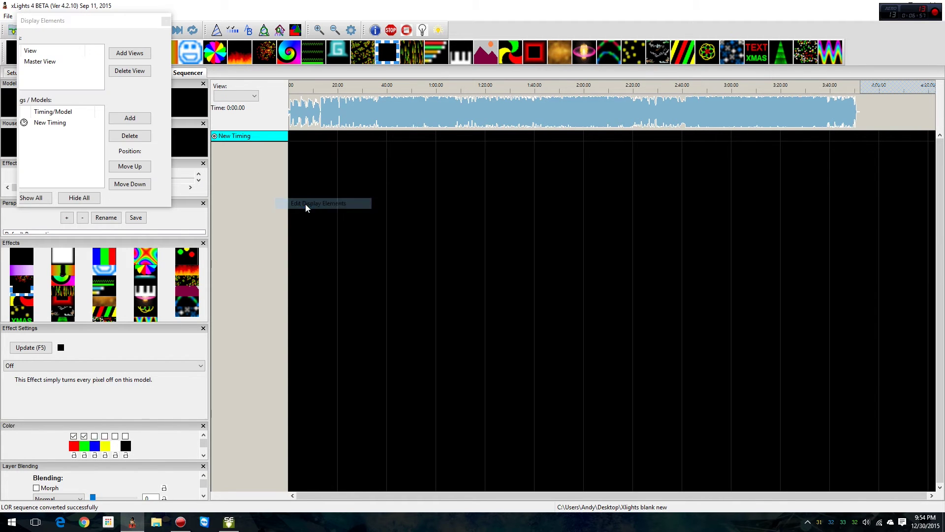
left_click(134, 121)
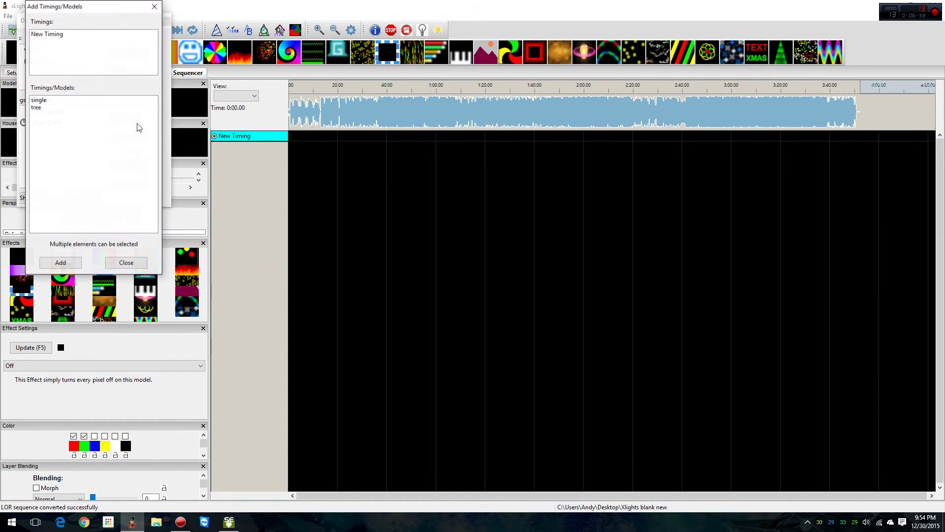
left_click(49, 107)
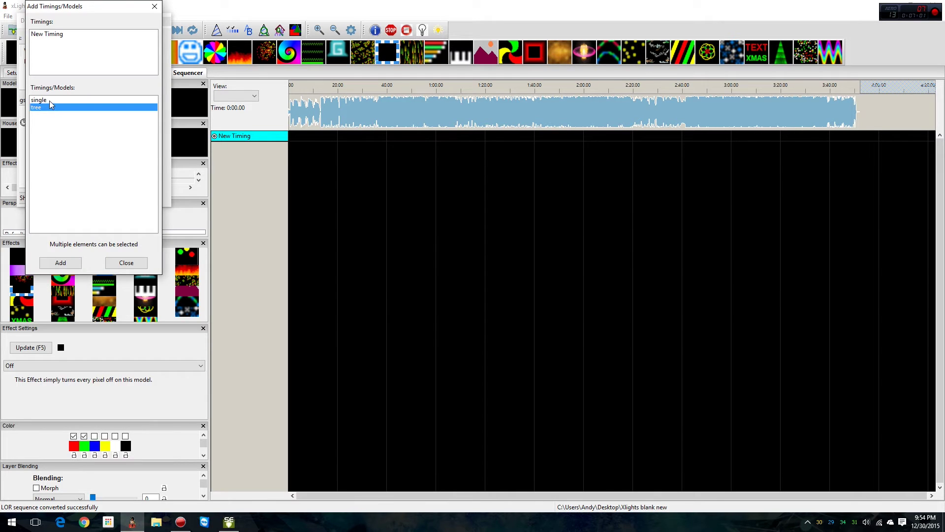
left_click(50, 101, "ctrl")
left_click(49, 108, "ctrl")
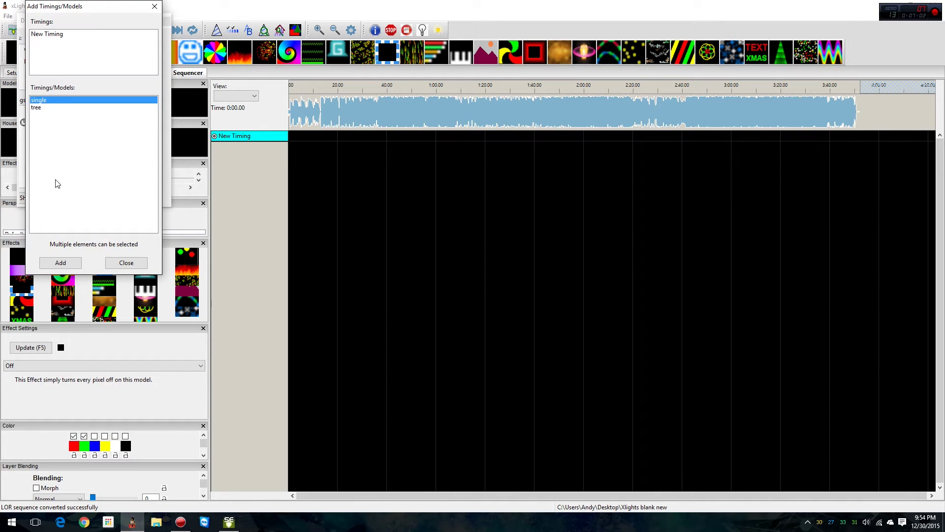
left_click(63, 264)
Expand the single model into its node rows and close the Display Elements window.
double_click(238, 147)
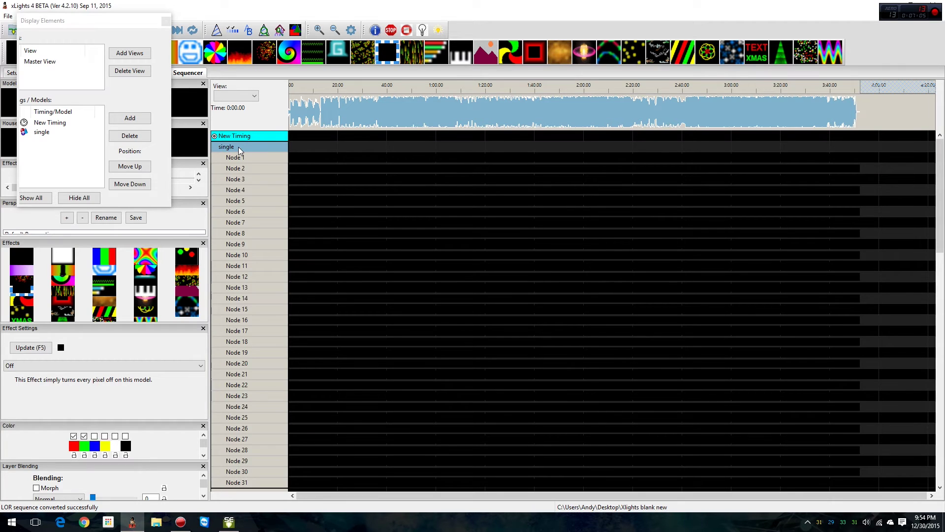
double_click(263, 159)
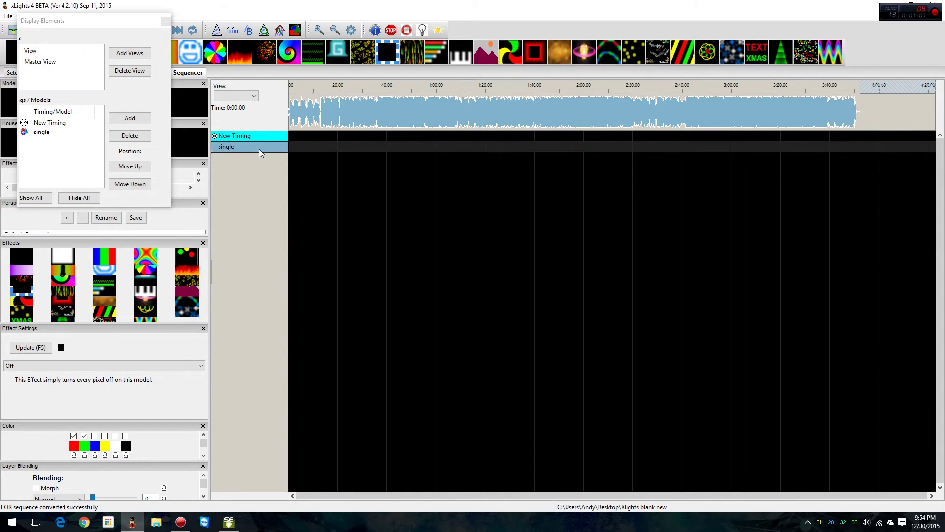
double_click(259, 148)
left_click(166, 21)
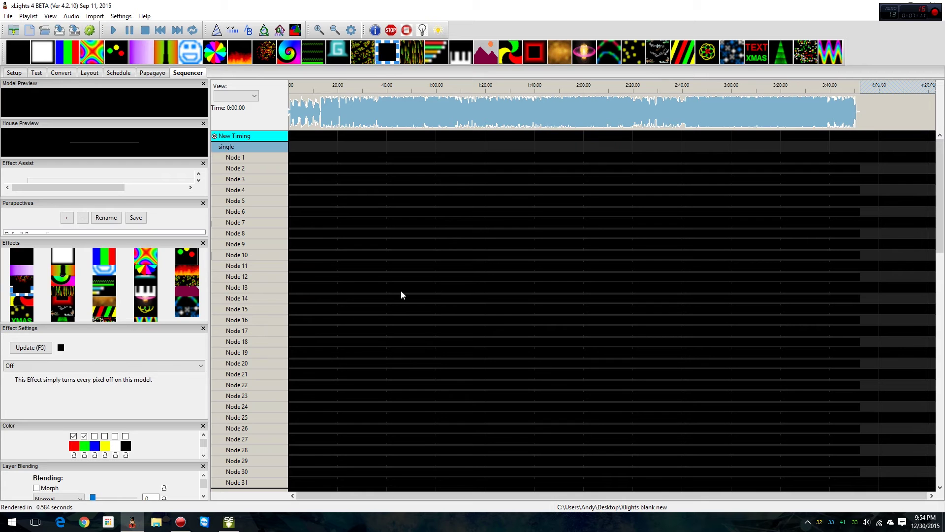
Examine the imported channel data on the single model's node rows at a closer time scale.
scroll(419, 334, "down", 9)
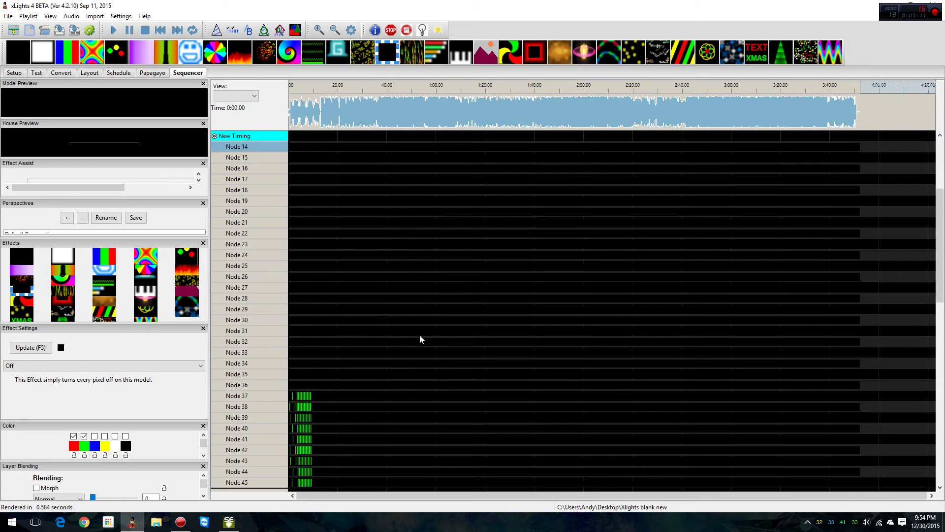
left_click(319, 30)
left_click(319, 30)
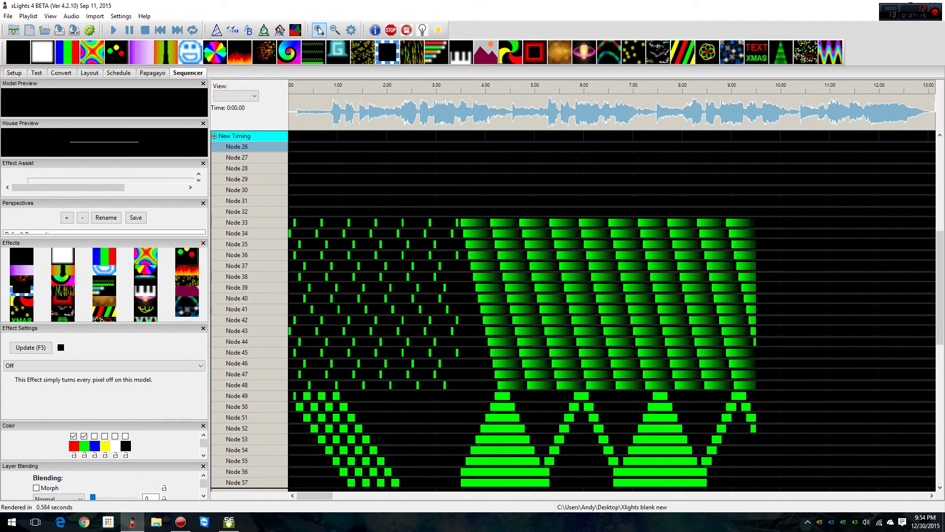
scroll(439, 277, "down", 3)
scroll(438, 273, "up", 1)
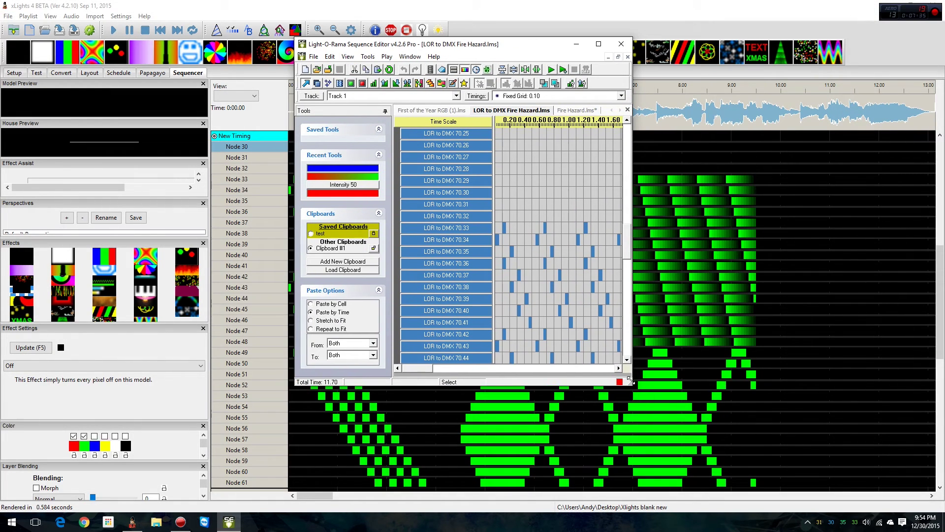
Enlarge the Light-O-Rama Sequence Editor window and compare its universe 70 channels from 33 onward with the imported node rows.
left_click_drag(631, 383, 921, 482)
scroll(791, 389, "down", 3)
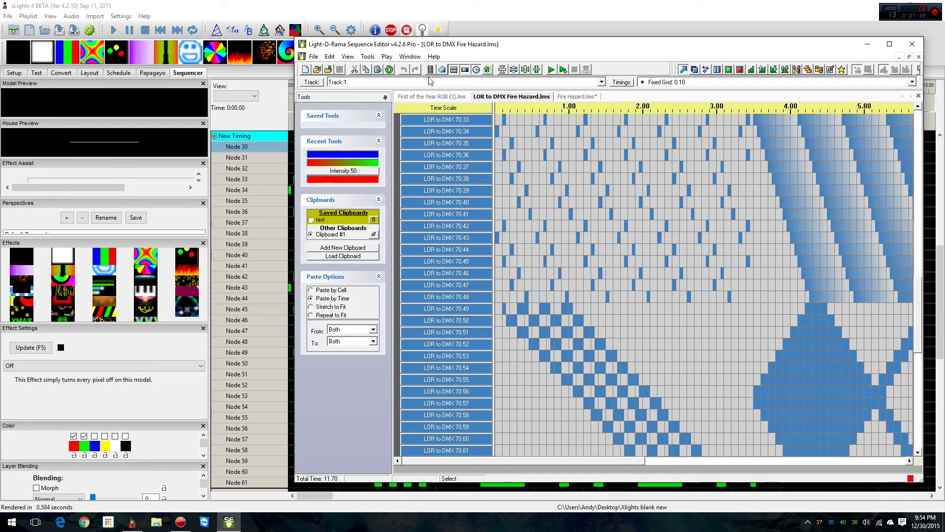
left_click_drag(296, 39, 34, 13)
scroll(433, 245, "up", 2)
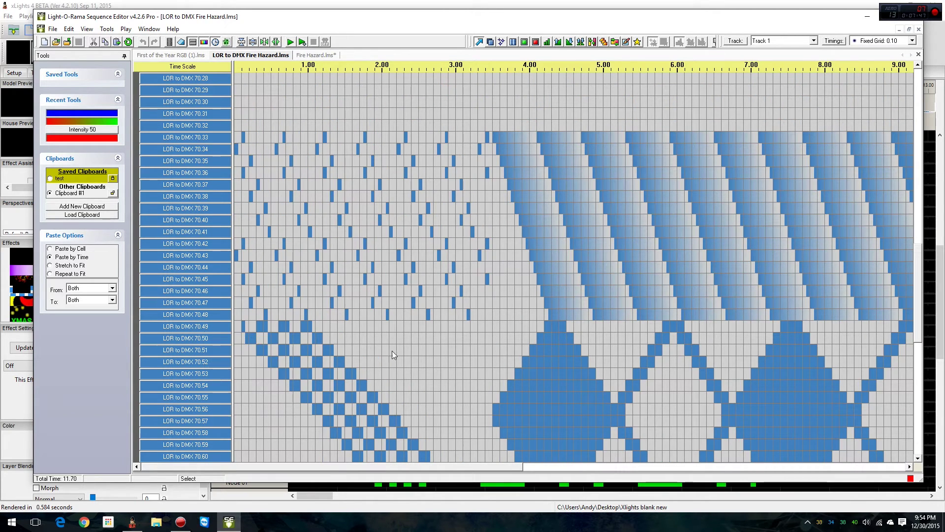
scroll(375, 371, "down", 5)
left_click_drag(344, 21, 944, 58)
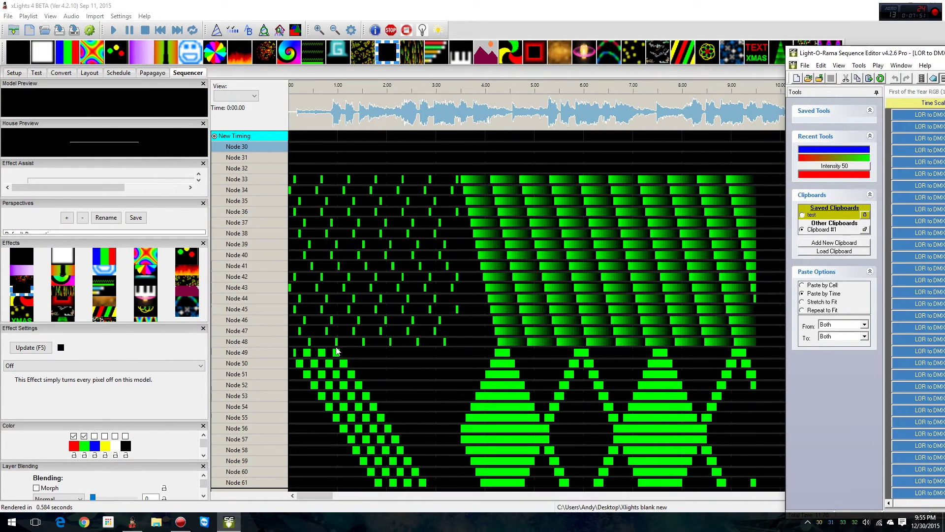
Compare nodes 54 to 85 with the original universe 70 channels up to 96 in the Light-O-Rama Sequence Editor.
scroll(428, 411, "down", 8)
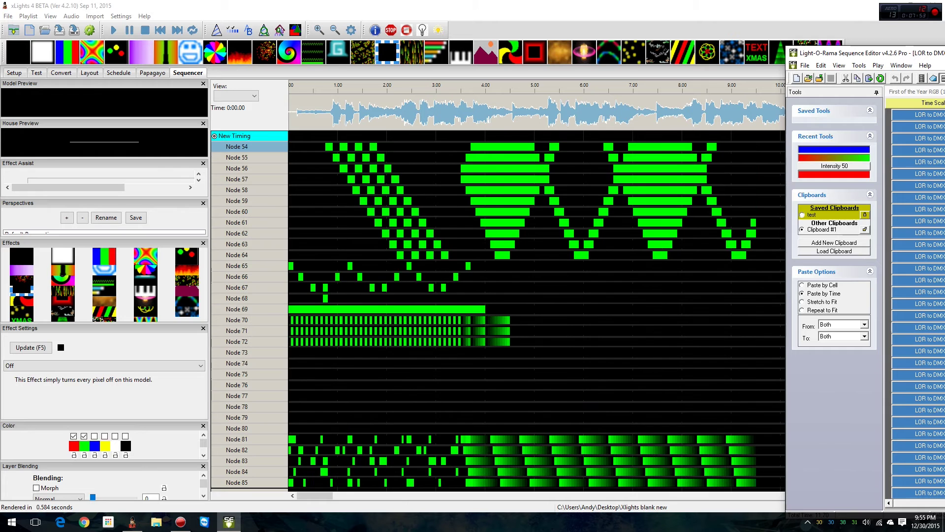
left_click_drag(944, 53, 536, 32)
scroll(626, 237, "down", 4)
scroll(641, 276, "down", 4)
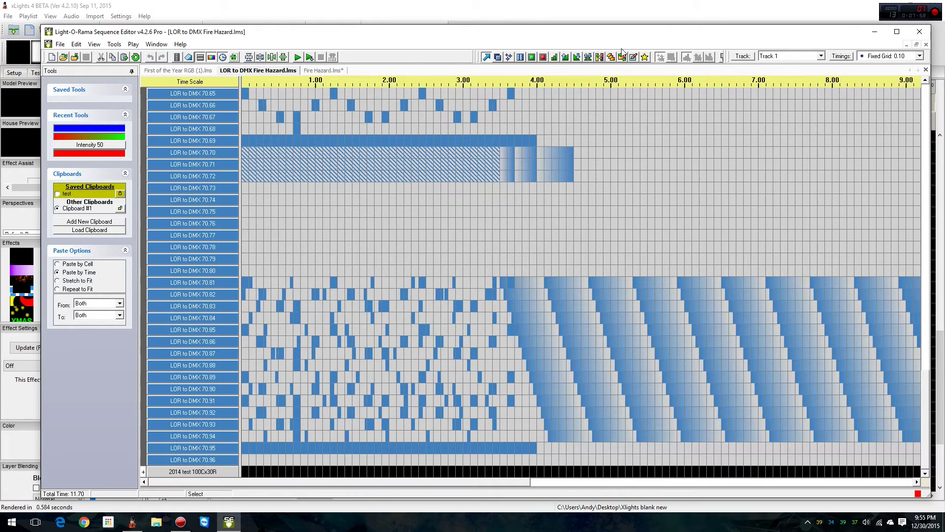
left_click_drag(536, 35, 943, 52)
scroll(348, 262, "up", 15)
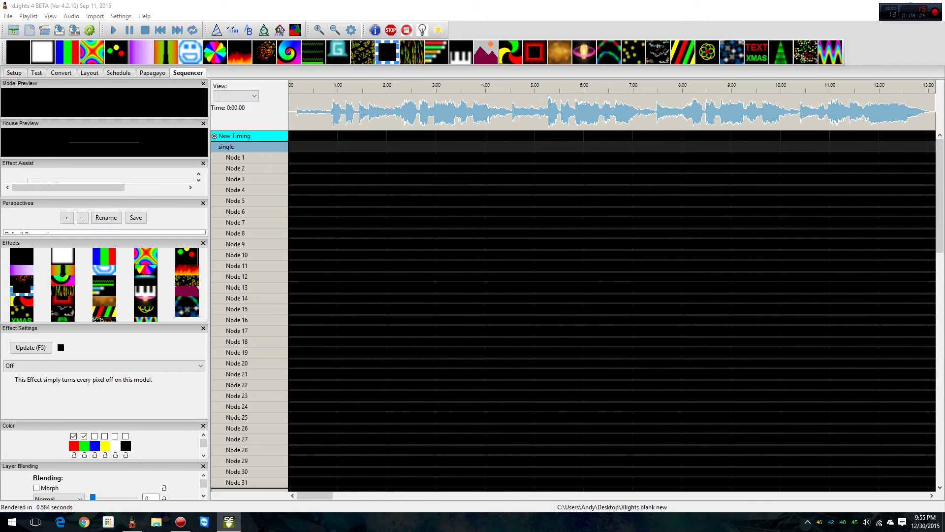
left_click_drag(944, 29, 944, 217)
Start a new layout model named Arches and set it to display as Arches.
left_click(85, 74)
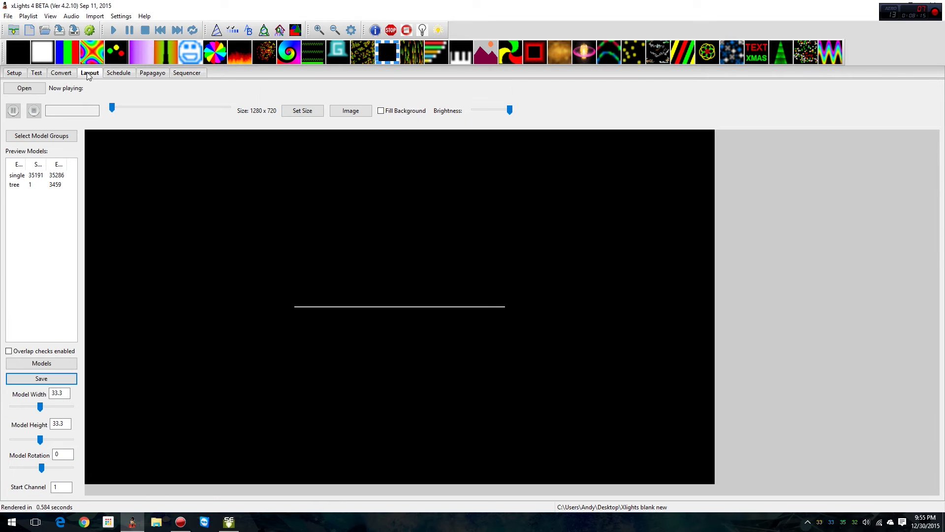
left_click(59, 367)
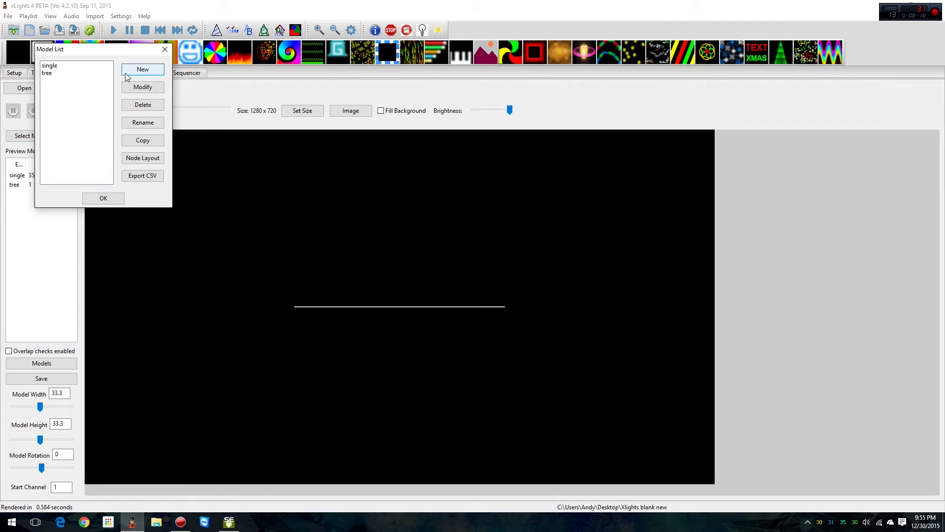
left_click(134, 72)
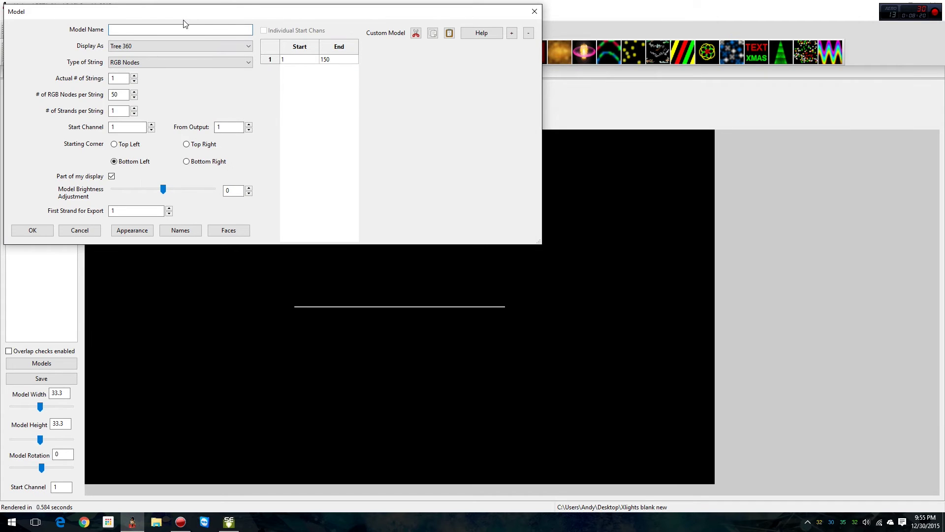
type("Arches")
left_click(175, 46)
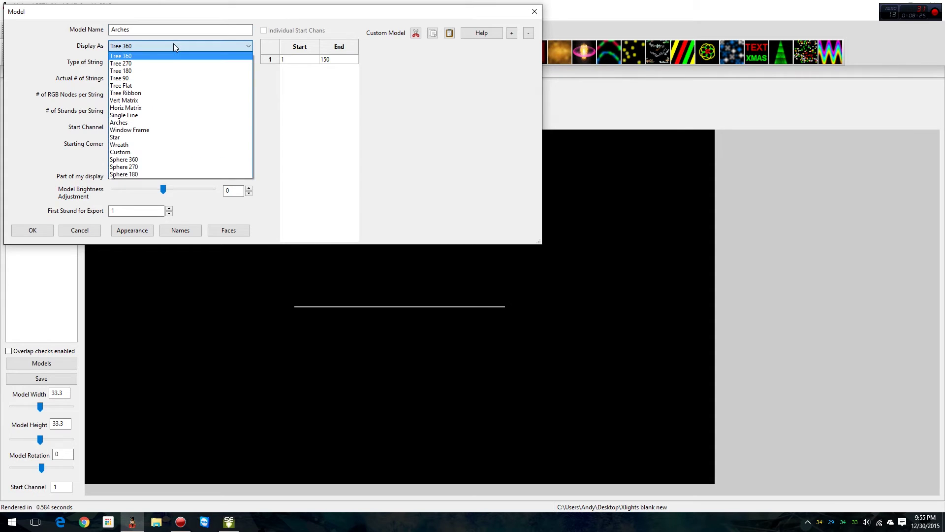
left_click(147, 122)
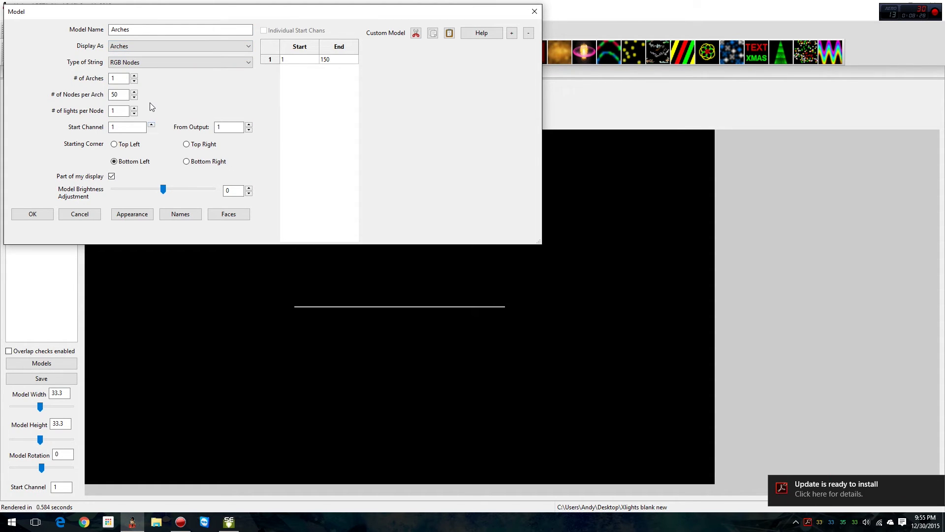
Set the number of arches to 4, accept the new model, and close the model list.
left_click(134, 76)
left_click(134, 77)
left_click(134, 76)
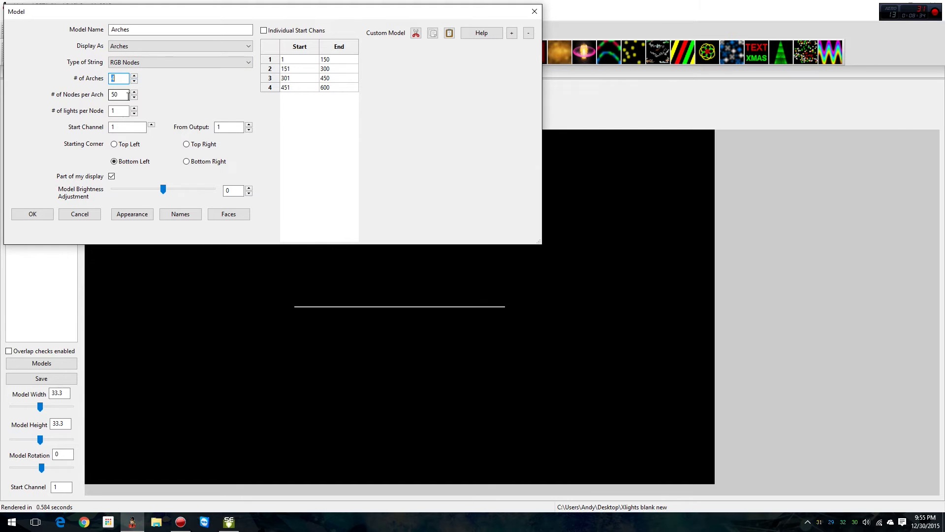
left_click(122, 129)
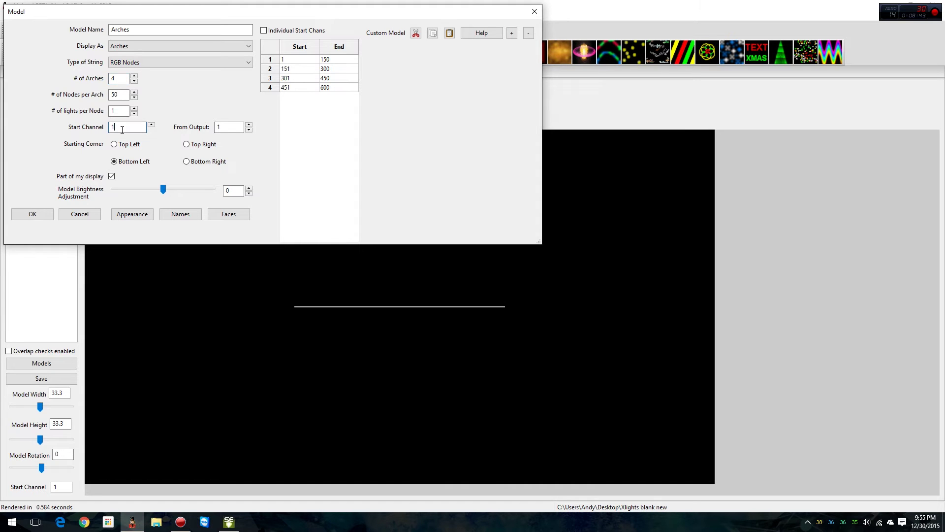
left_click(45, 214)
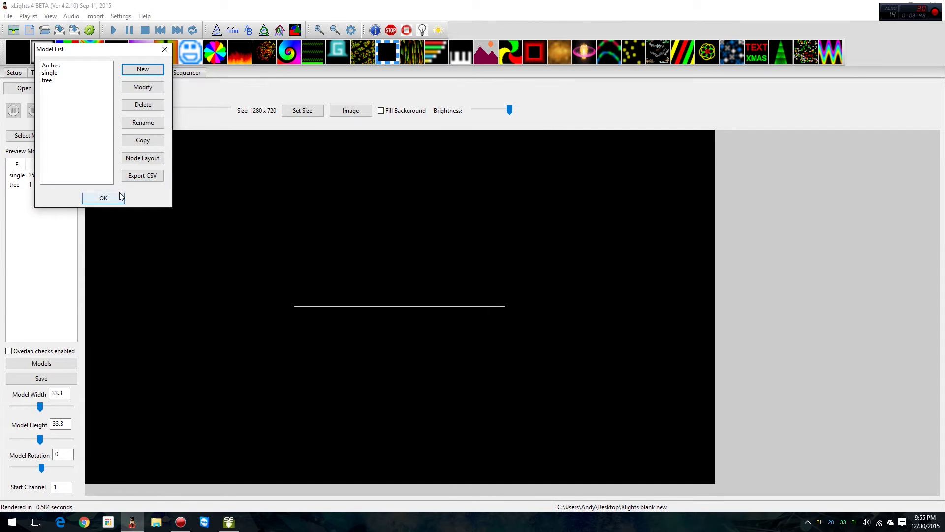
left_click(121, 197)
Switch to the Light-O-Rama Sequence Editor, expand Arch 1, and look up its first pixel's universe and circuit, leaving the settings unchanged.
key("alt+Tab")
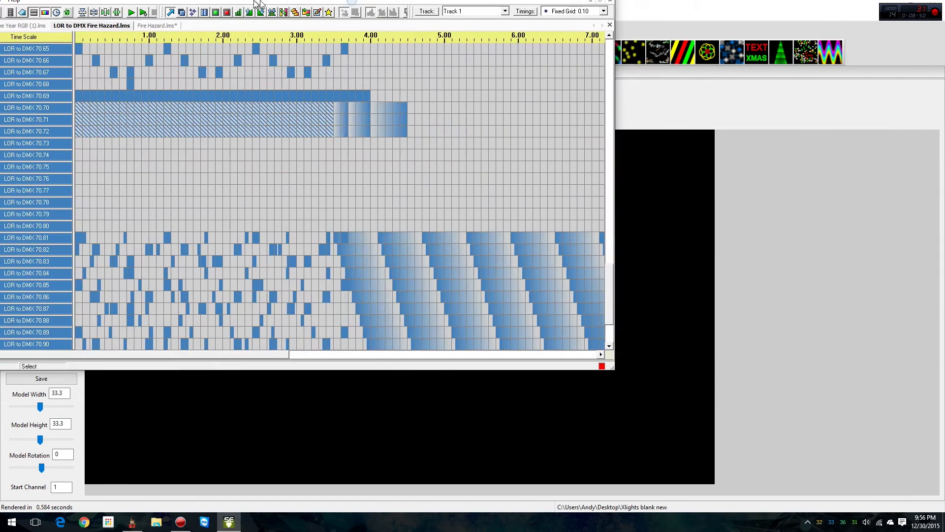
left_click_drag(259, 3, 259, 1)
scroll(268, 198, "up", 10)
scroll(268, 198, "up", 8)
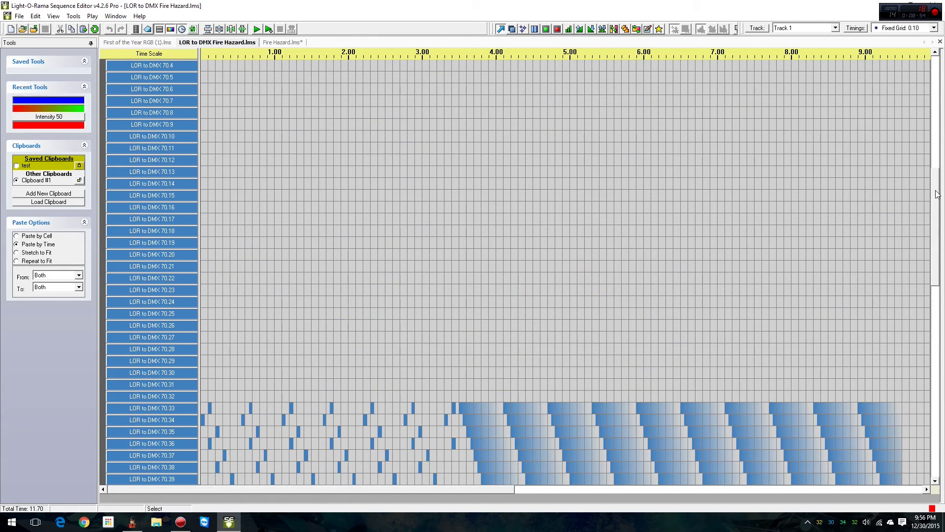
scroll(918, 120, "up", 11)
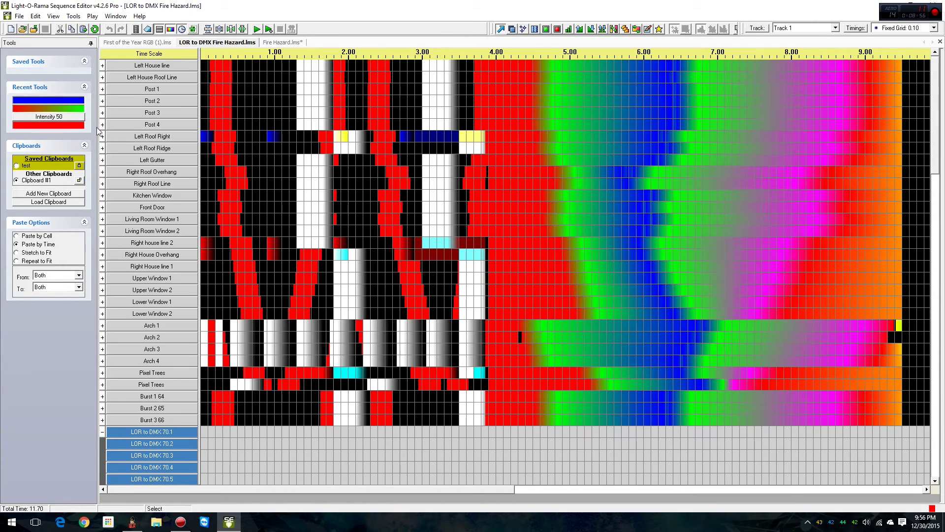
left_click(103, 326)
double_click(182, 326)
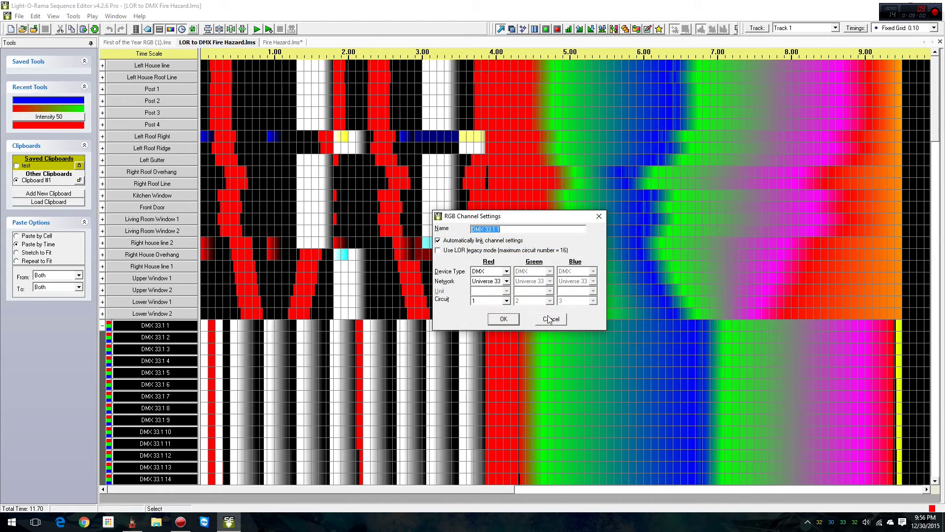
left_click(551, 319)
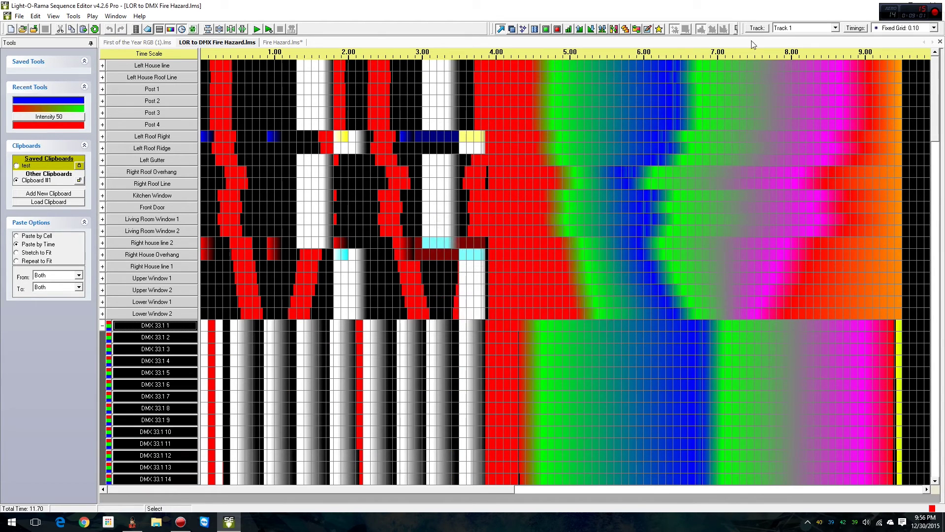
left_click(888, 5)
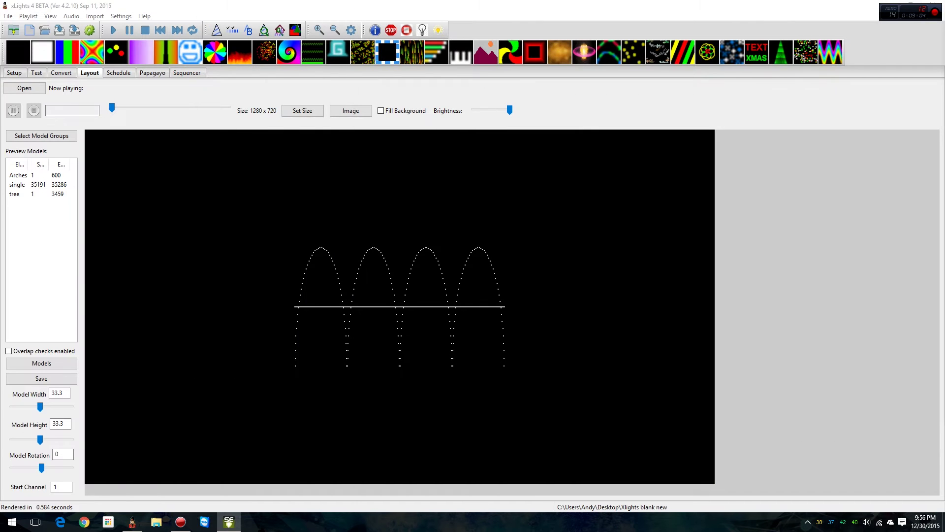
Return to xLights and look up the channel mapping of universe 33 in the lighting networks list.
left_click(401, 308)
right_click(369, 280)
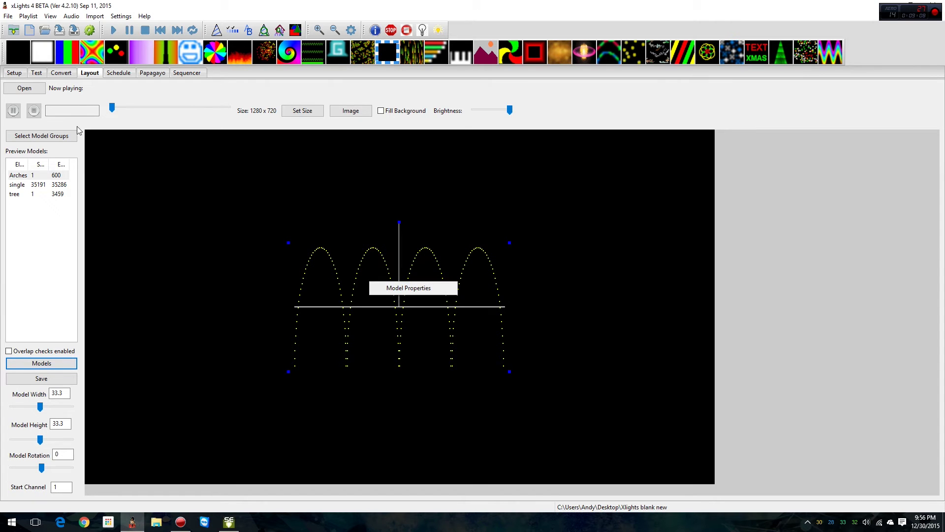
left_click(15, 72)
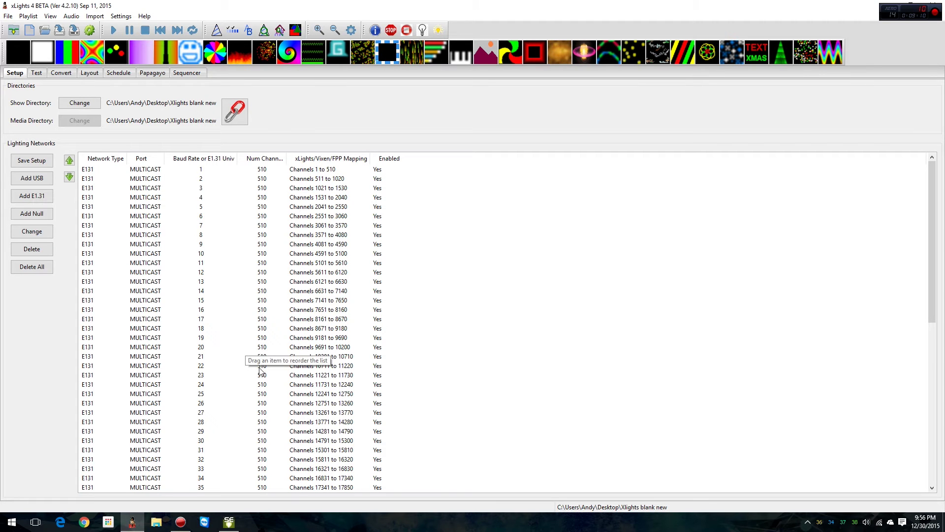
left_click(231, 469)
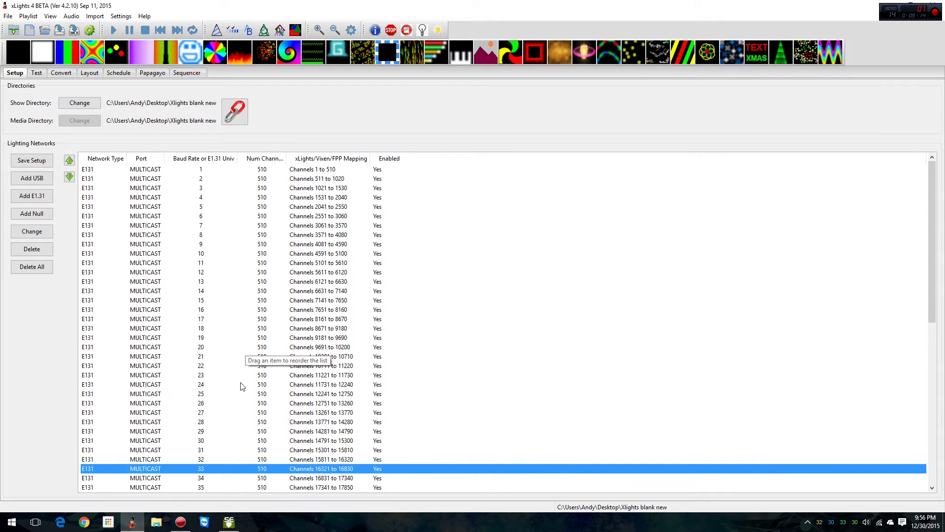
Set the Arches model's start channel to 16321 in its properties and save the layout.
left_click(92, 75)
right_click(384, 284)
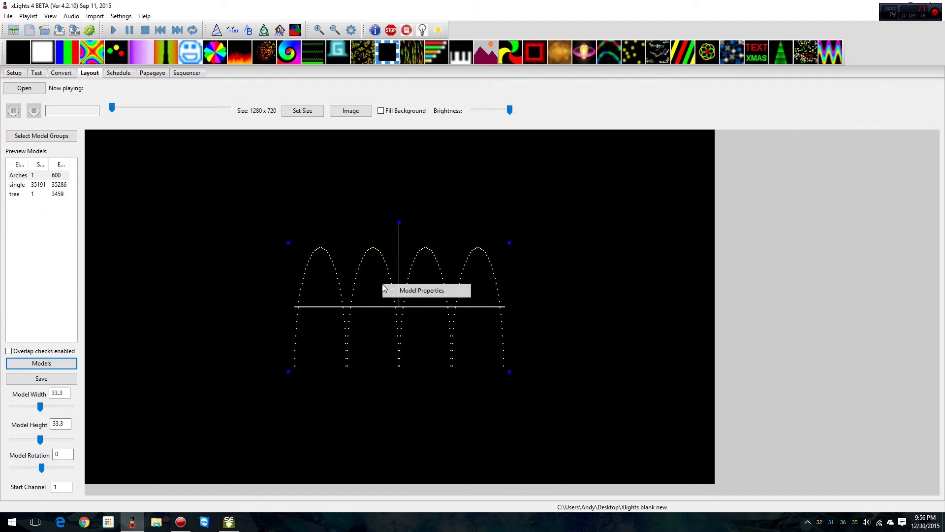
left_click(399, 290)
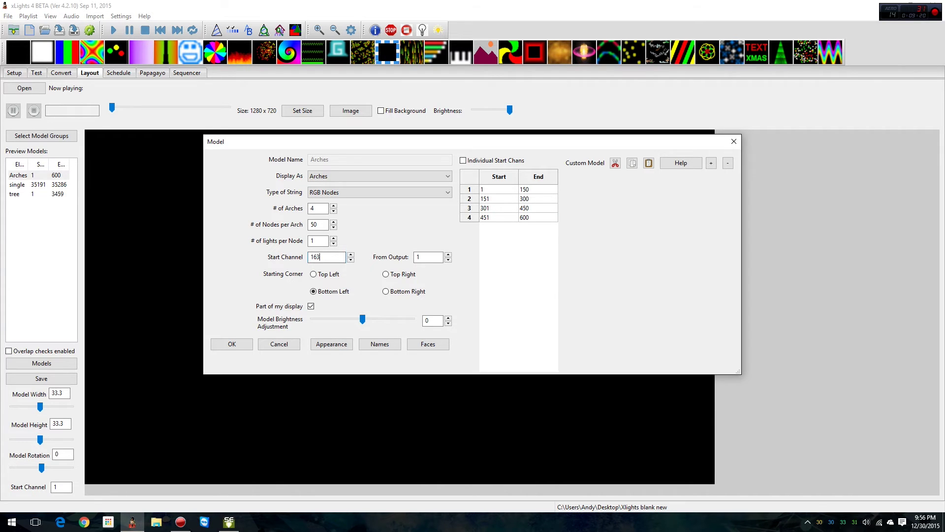
left_click(423, 257)
left_click(234, 347)
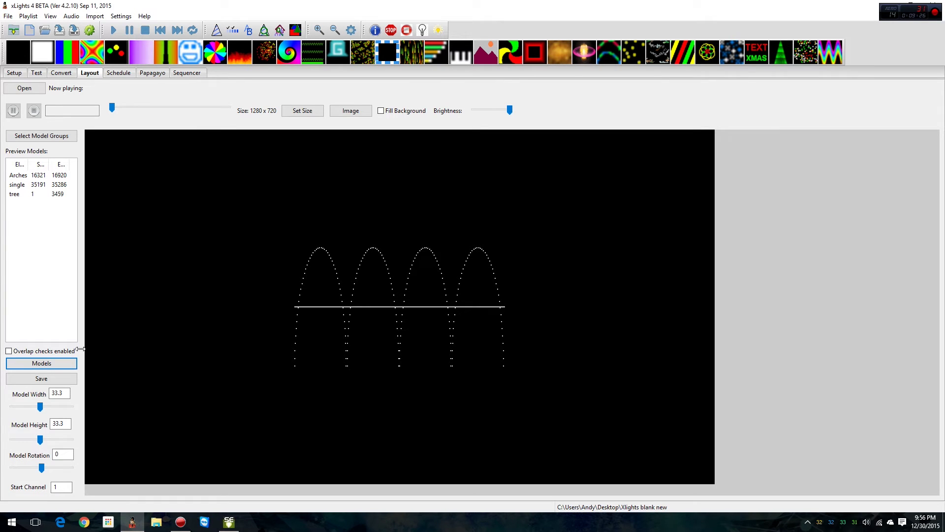
left_click(35, 381)
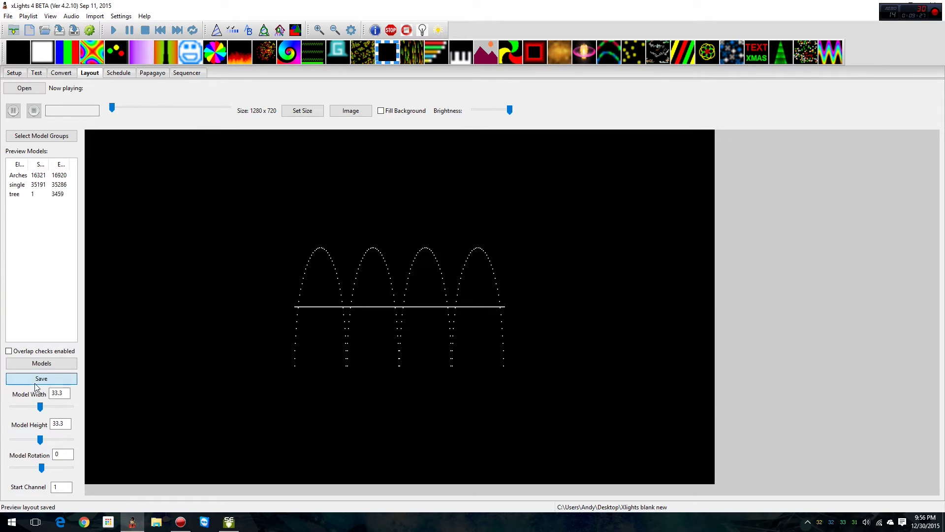
Add the Arches model to the sequence's display elements and close the Display Elements window.
left_click(190, 77)
right_click(237, 145)
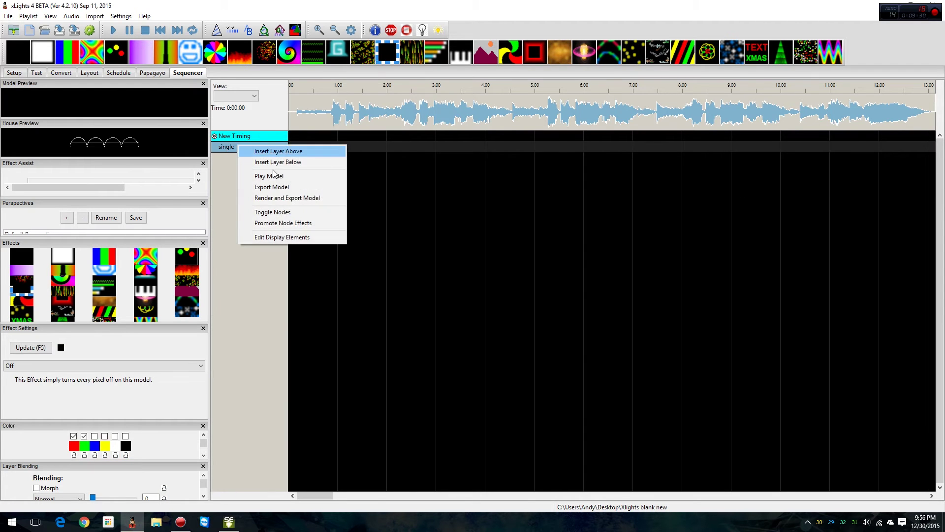
left_click(281, 237)
left_click(141, 118)
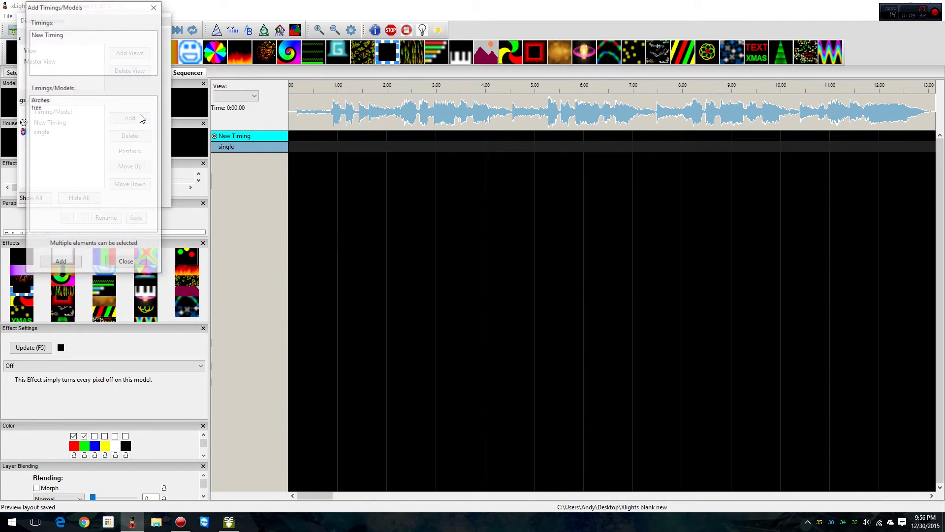
left_click(39, 101)
left_click(60, 263)
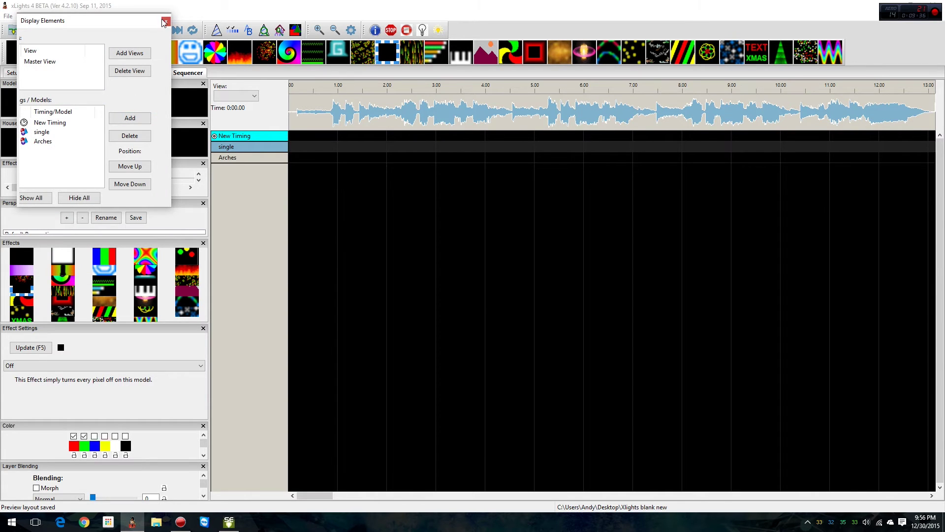
left_click(165, 23)
Expand the Arches model into its strands and Strand 1 into its node rows, at a closer time scale.
double_click(252, 160)
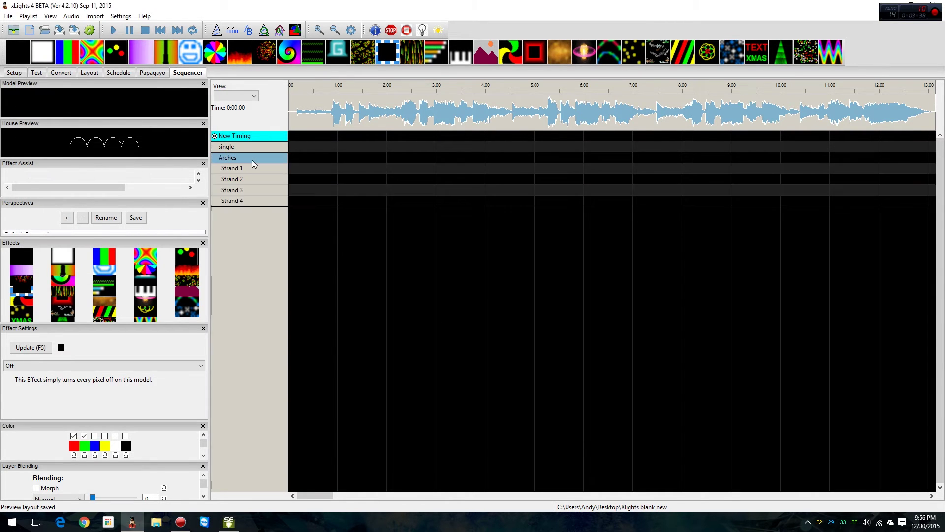
double_click(251, 169)
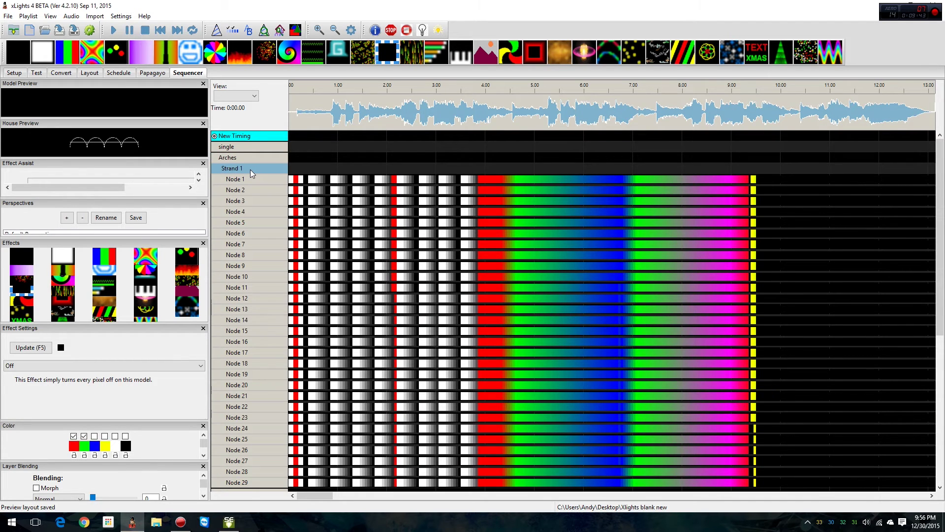
left_click(320, 30)
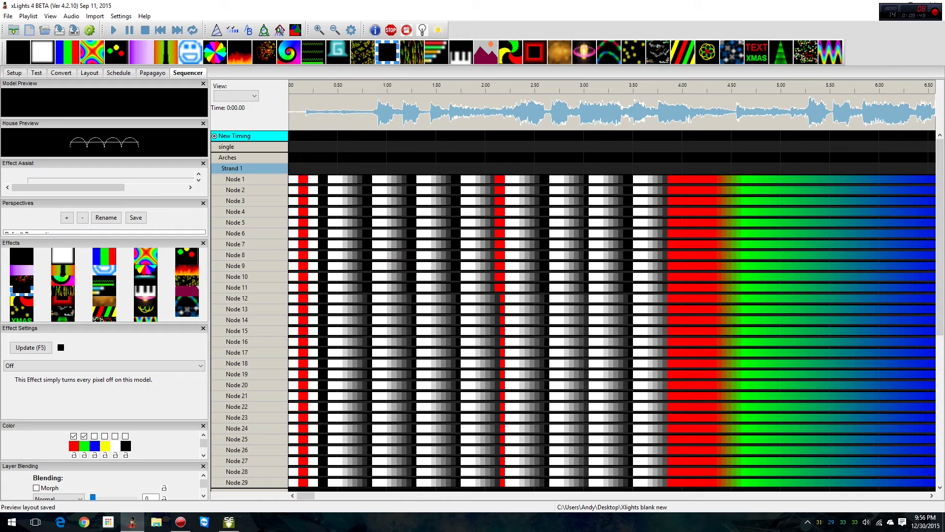
Float the Light-O-Rama Sequence Editor window over the sequencer with Arch 1's pixel rows in view from DMX 33.1 1.
left_click_drag(944, 49, 495, 22)
scroll(624, 145, "down", 5)
scroll(624, 145, "down", 5)
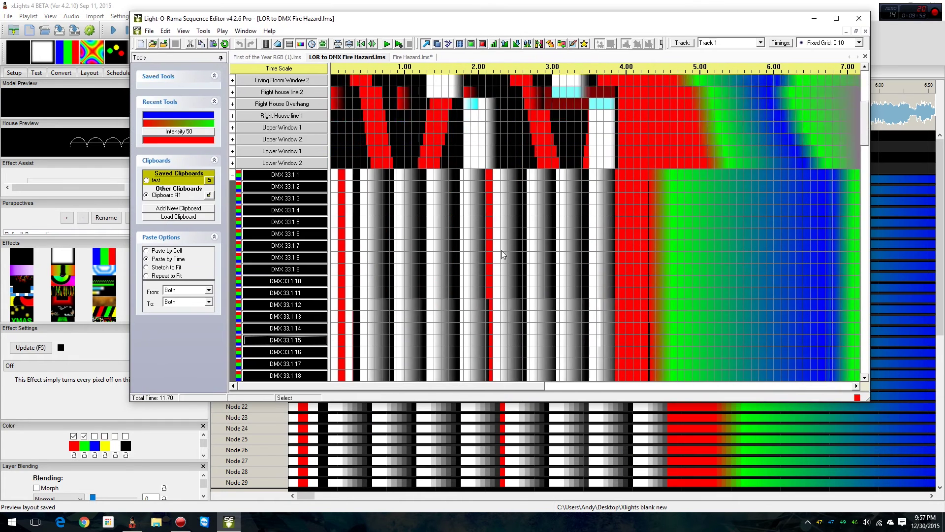
left_click_drag(536, 19, 506, 15)
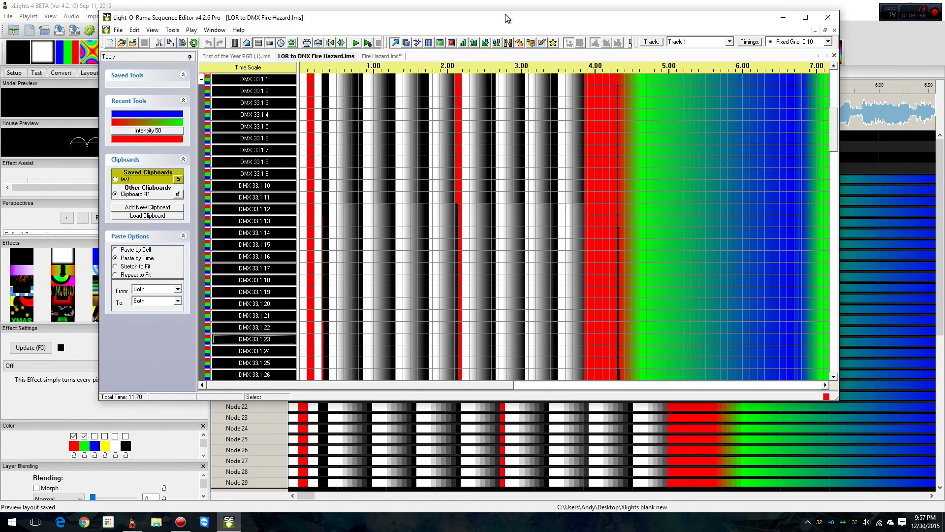
Match the Light-O-Rama time scale to the xLights timeline and align its window with the Strand 1 node rows.
left_click(330, 43)
left_click(330, 43)
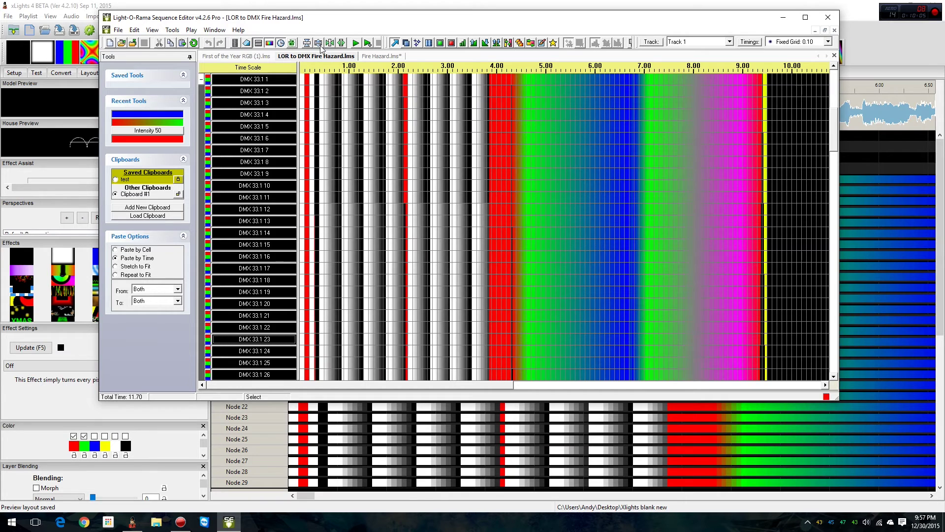
left_click(341, 43)
left_click(341, 44)
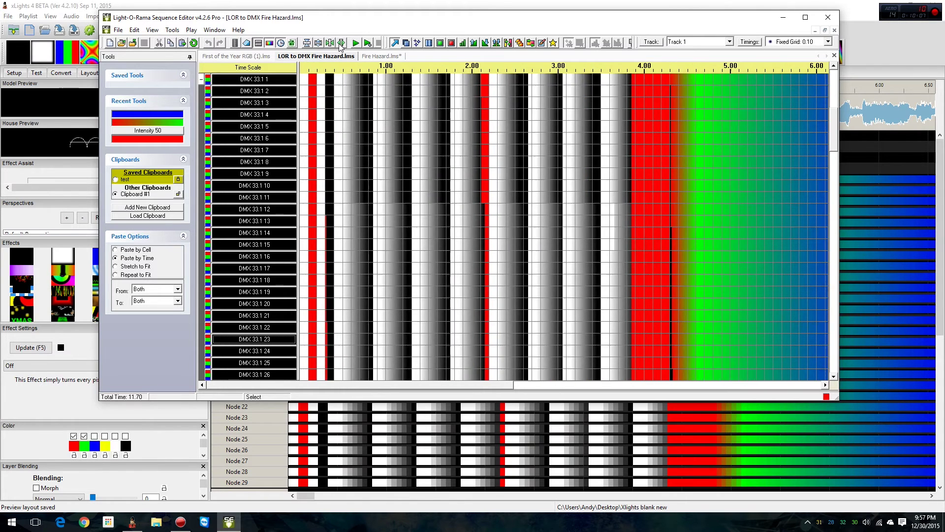
left_click(341, 44)
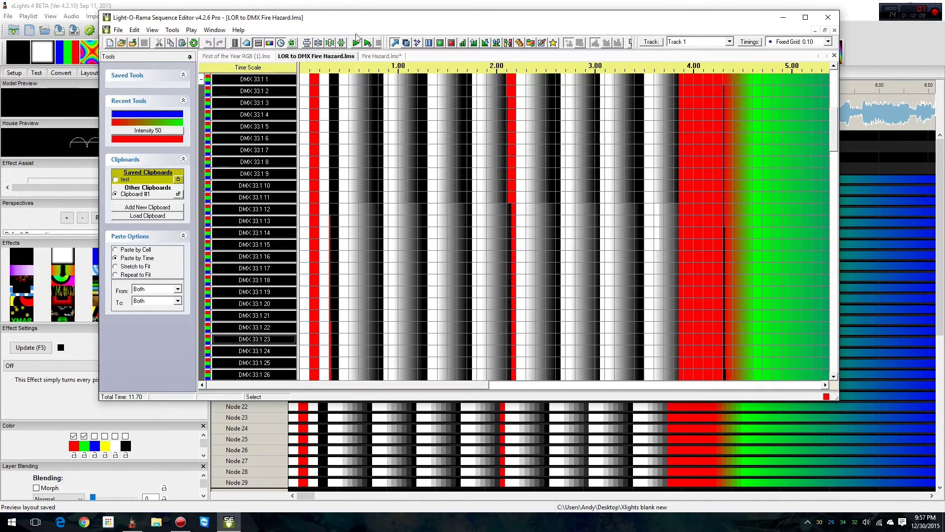
left_click_drag(409, 18, 399, 20)
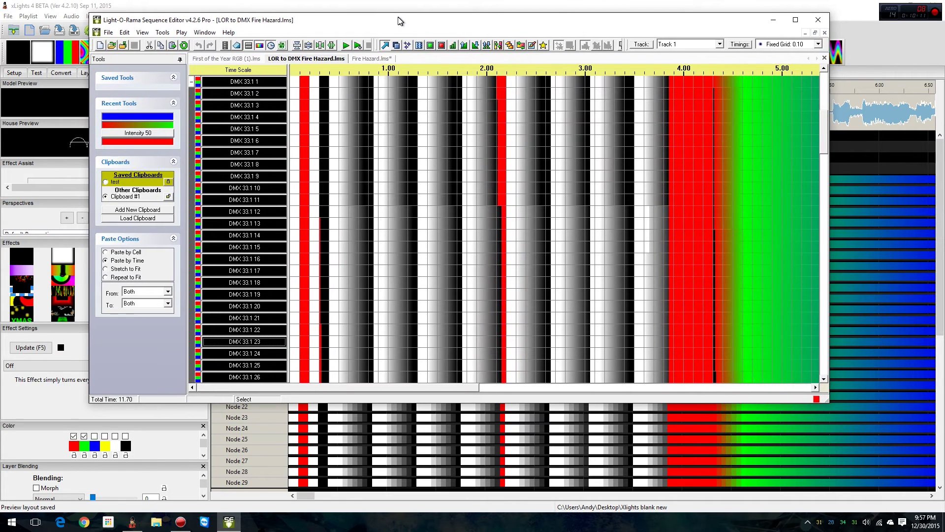
left_click_drag(399, 20, 400, 19)
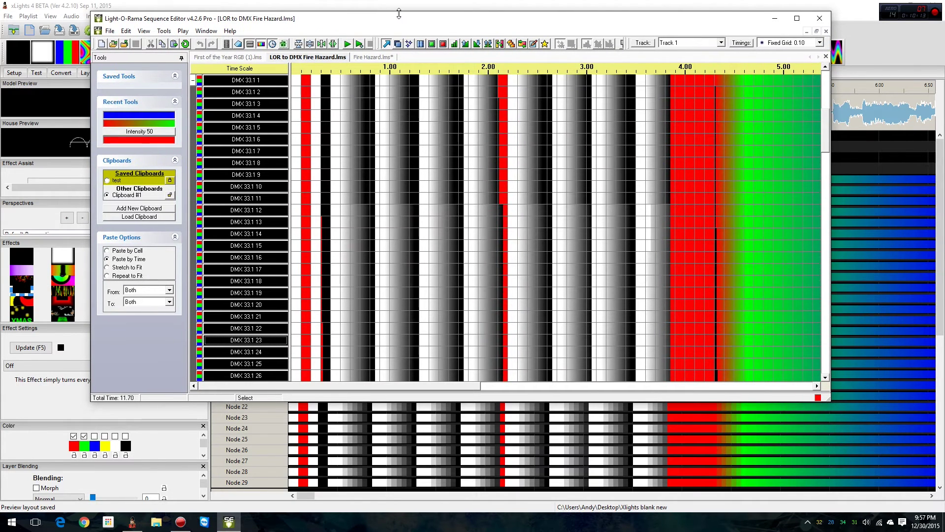
Compare Arch 1's remaining pixel rows up to DMX 33.1 48 with the Strand 1 node rows.
scroll(382, 298, "up", 2)
scroll(382, 298, "down", 4)
scroll(402, 273, "down", 8)
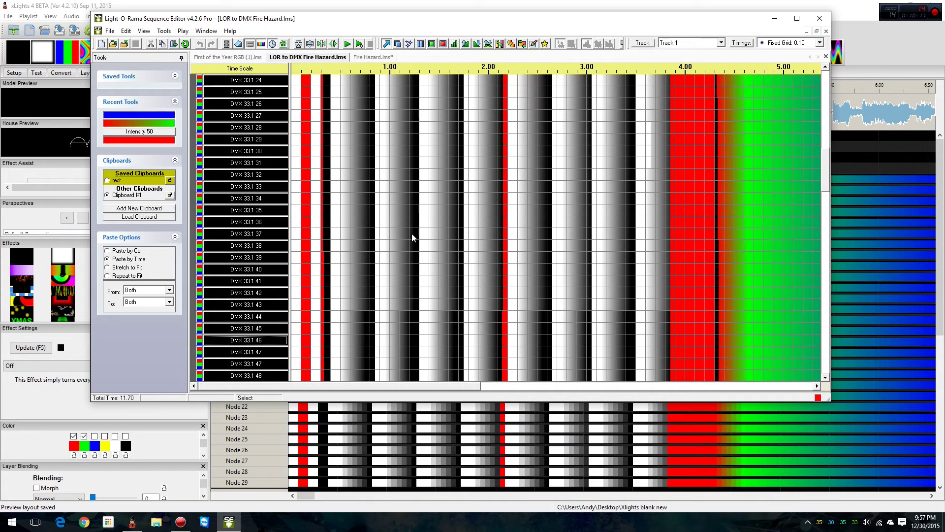
Maximize the Light-O-Rama Sequence Editor and collapse Arch 1's pixel rows in the LOR to DMX Fire Hazard sequence.
mouse_move(429, 19)
left_mouse_down()
mouse_move(506, 66)
mouse_move(944, 94)
mouse_move(935, 84)
mouse_move(429, 2)
left_mouse_up()
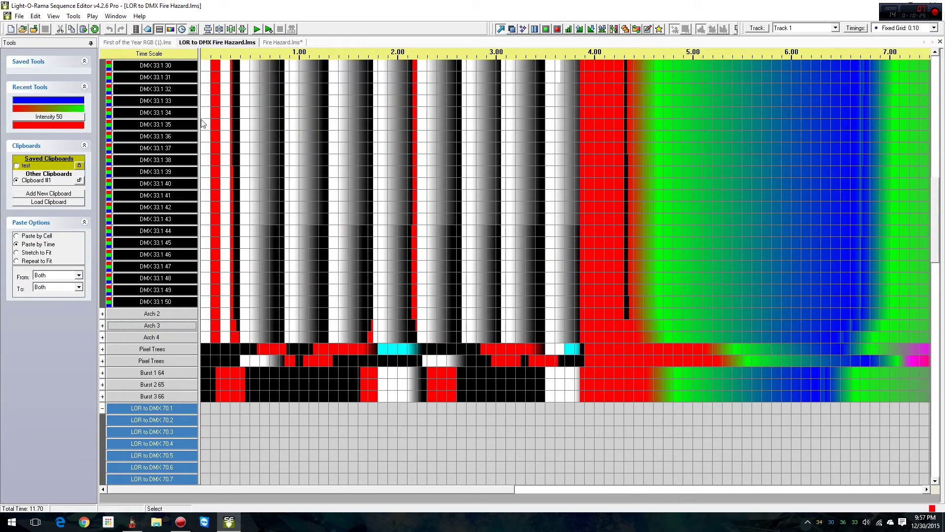
scroll(277, 258, "up", 8)
scroll(277, 259, "up", 5)
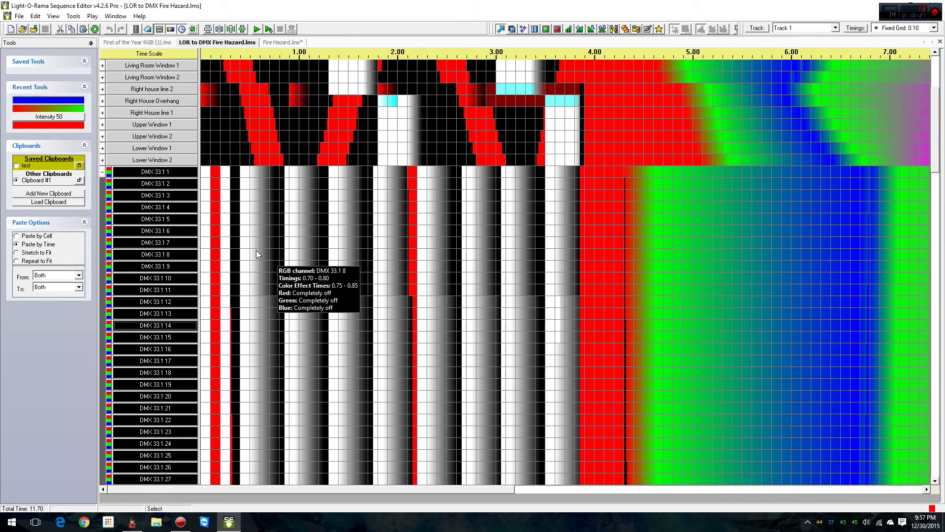
left_click(103, 172)
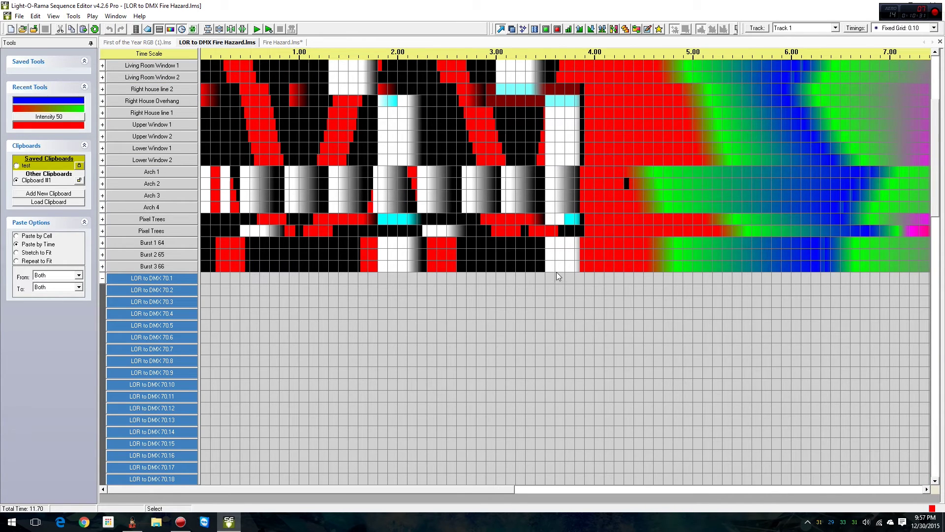
Look through the LOR to DMX 70 channel rows, collapse that group and review the sequence's full list of groups.
scroll(287, 329, "down", 3)
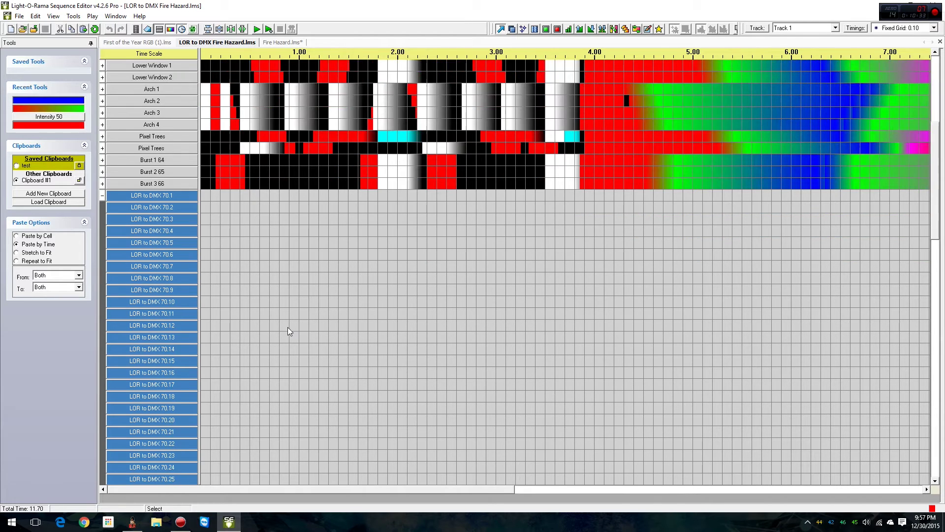
scroll(288, 326, "down", 13)
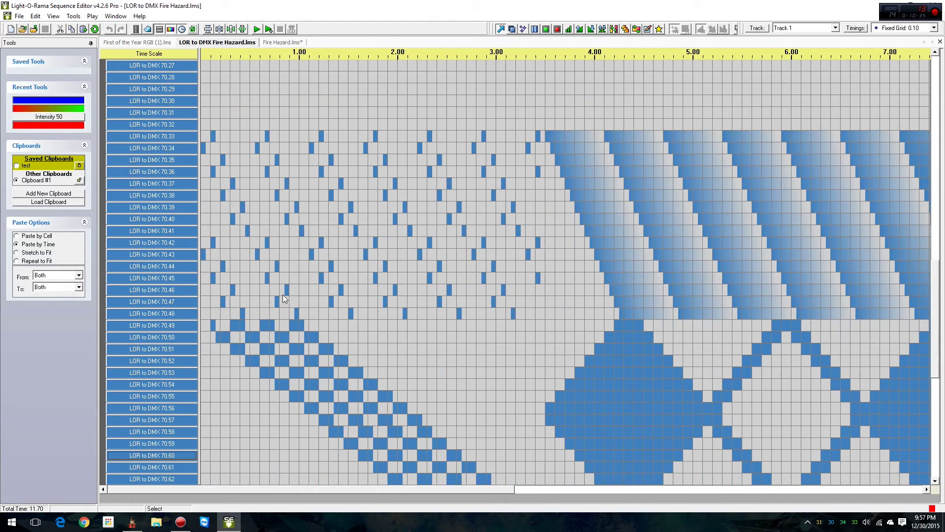
scroll(282, 294, "down", 11)
scroll(299, 278, "up", 20)
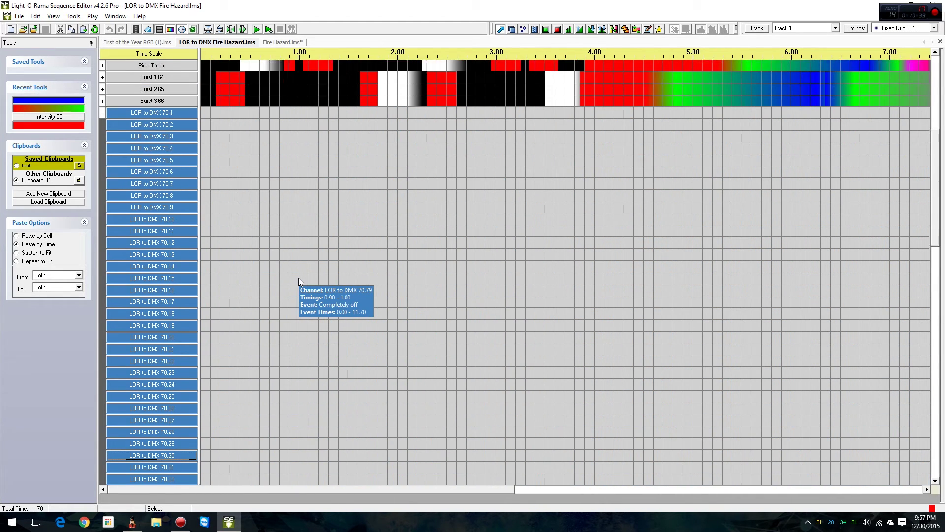
scroll(299, 278, "up", 3)
left_click(102, 196)
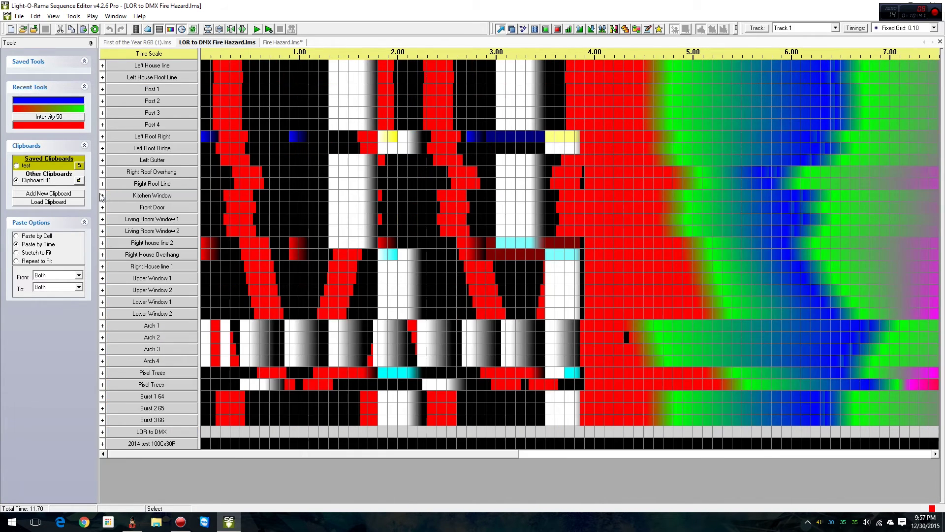
mouse_move(452, 294)
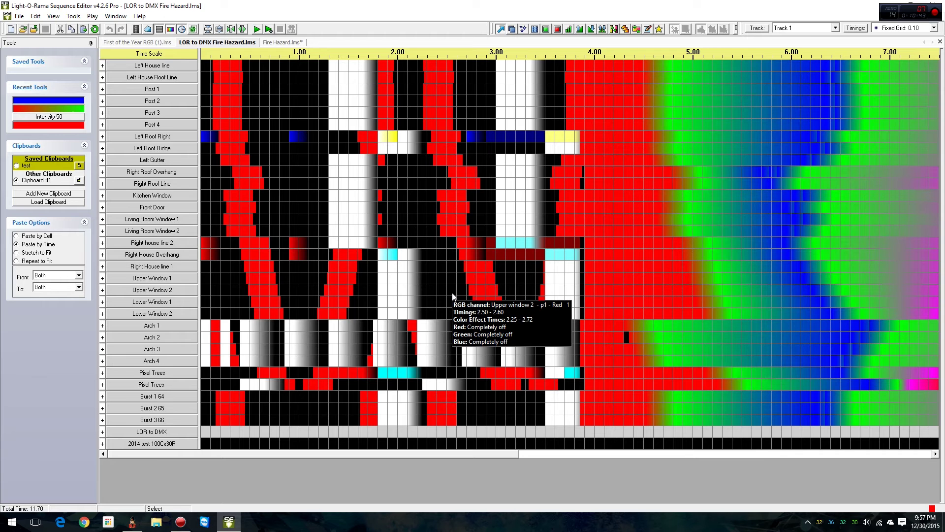
scroll(453, 297, "down", 4)
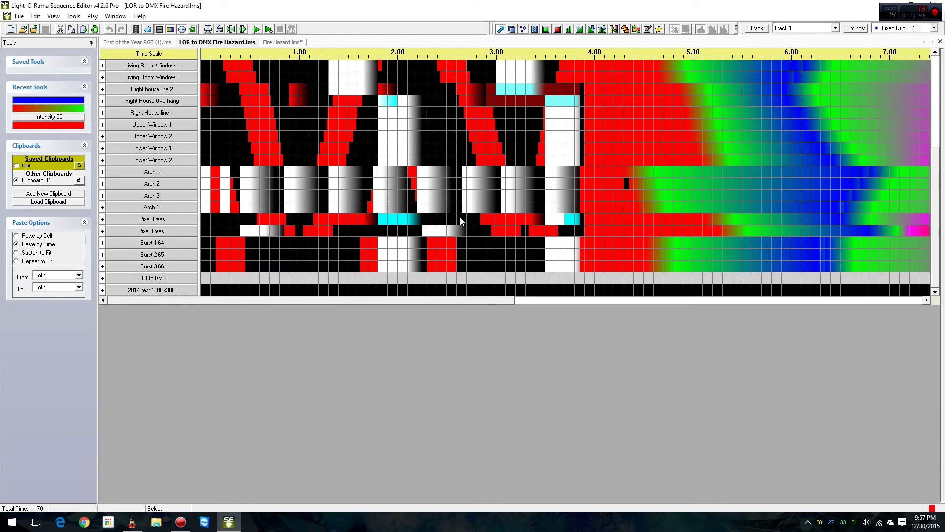
scroll(455, 220, "up", 4)
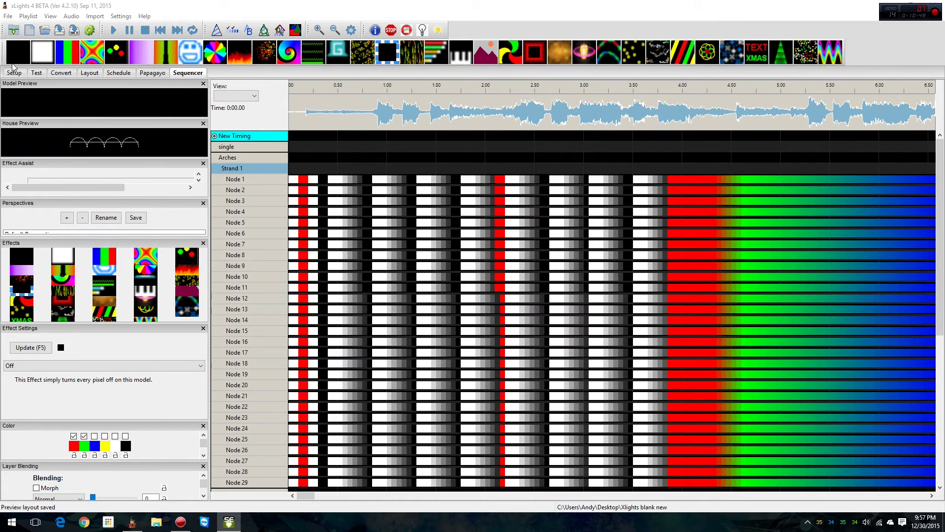
Switch to xLights and review its lighting networks setup from universe 1 through universe 70.
left_click(13, 73)
scroll(295, 320, "down", 12)
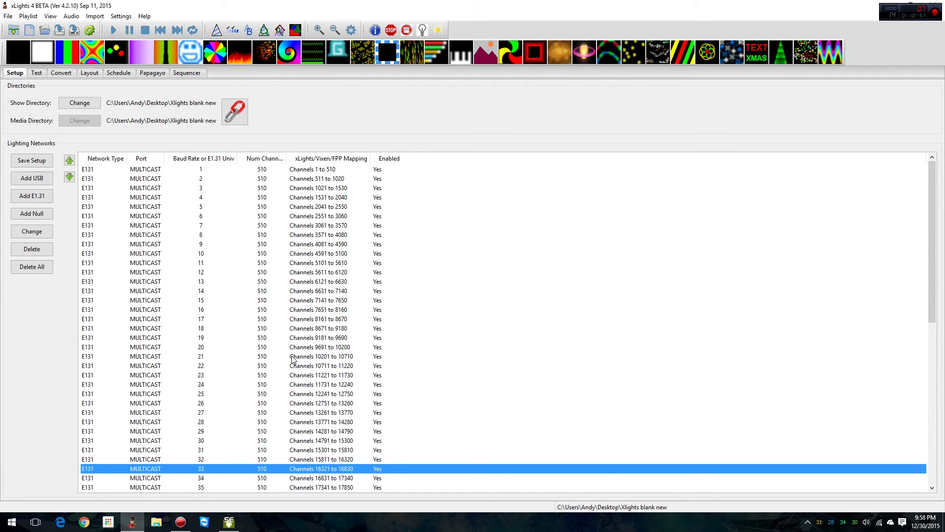
scroll(347, 299, "down", 12)
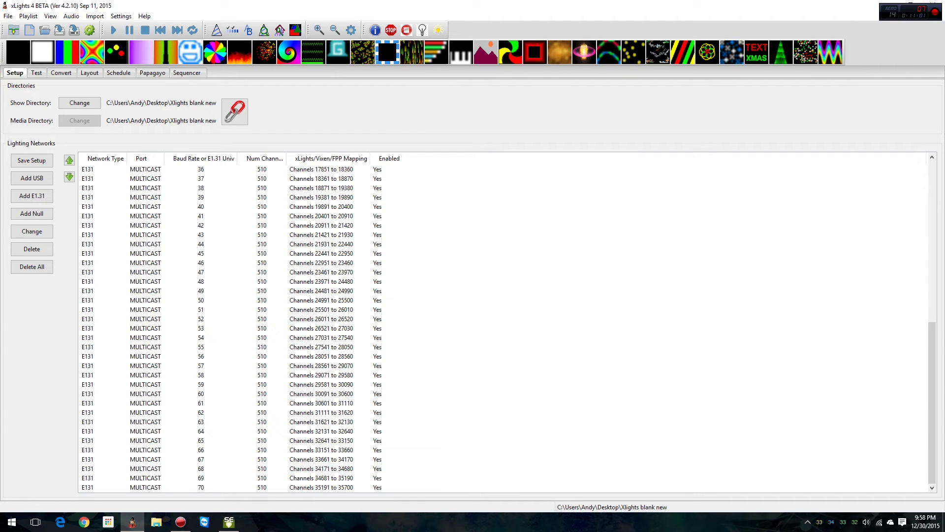
Switch to First of the Year RGB (1).lms in Light-O-Rama and expand Trees_1-3_U1 and Tree_01 into their pixel rows.
key("alt+Tab")
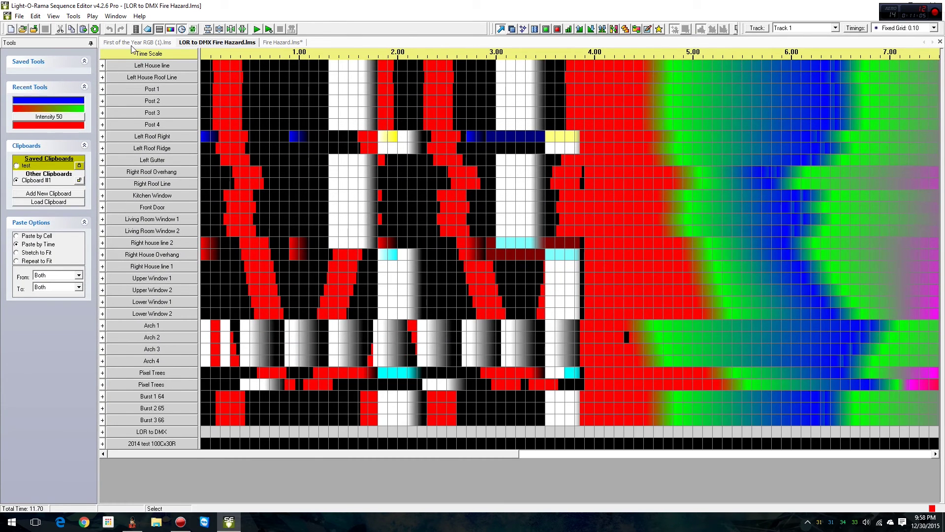
left_click(135, 43)
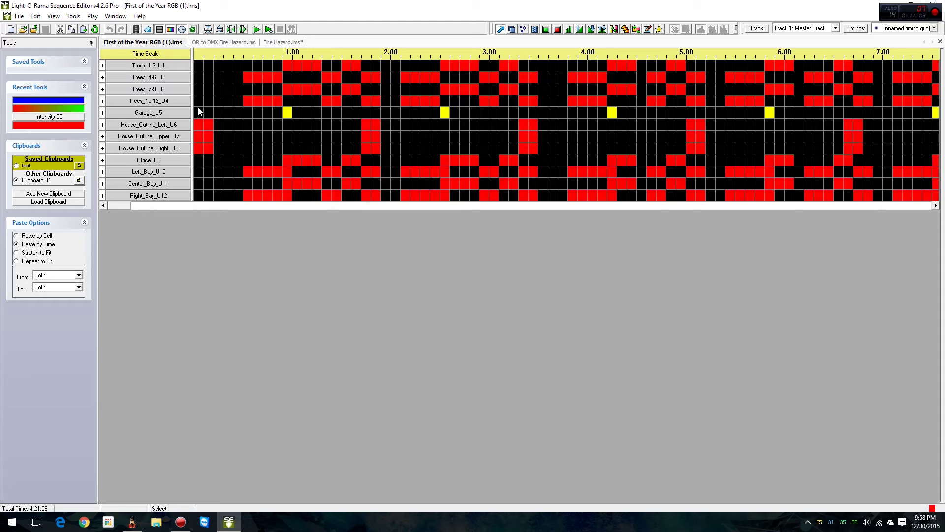
mouse_move(198, 108)
left_click(102, 66)
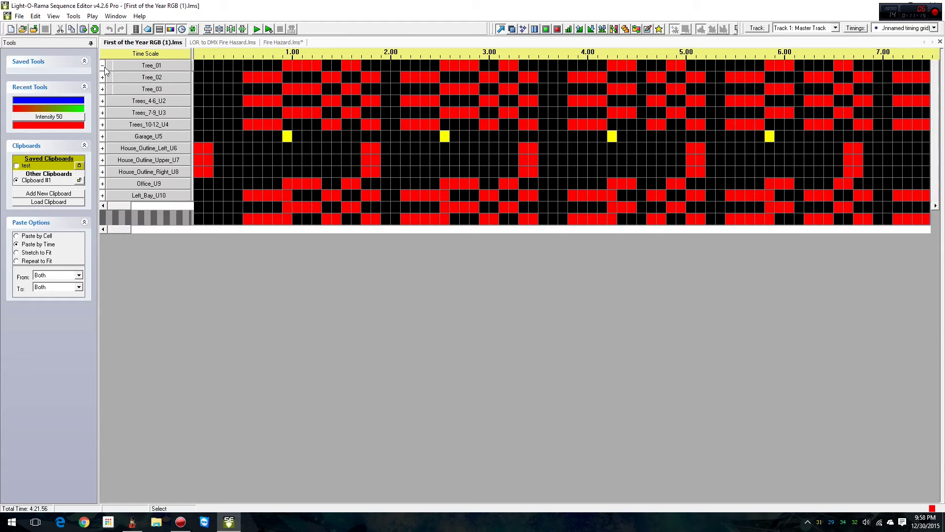
left_click(109, 67)
scroll(432, 313, "down", 8)
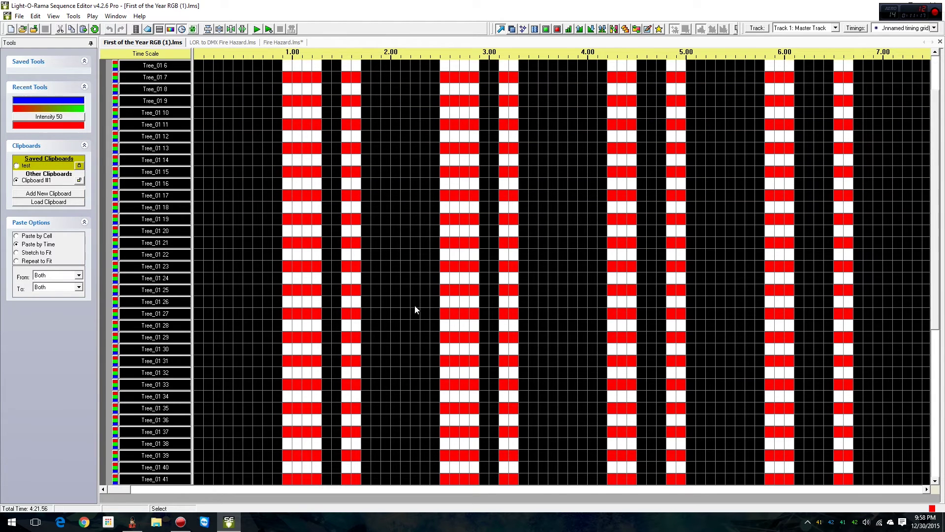
scroll(422, 315, "up", 8)
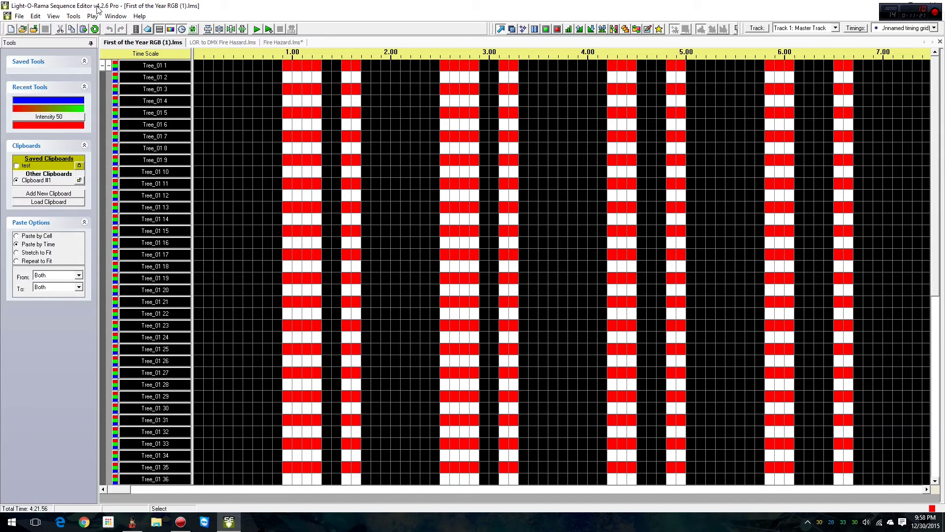
Examine the channel configuration for the universes used and each universe's last circuit, and leave it without changing anything.
left_click(79, 17)
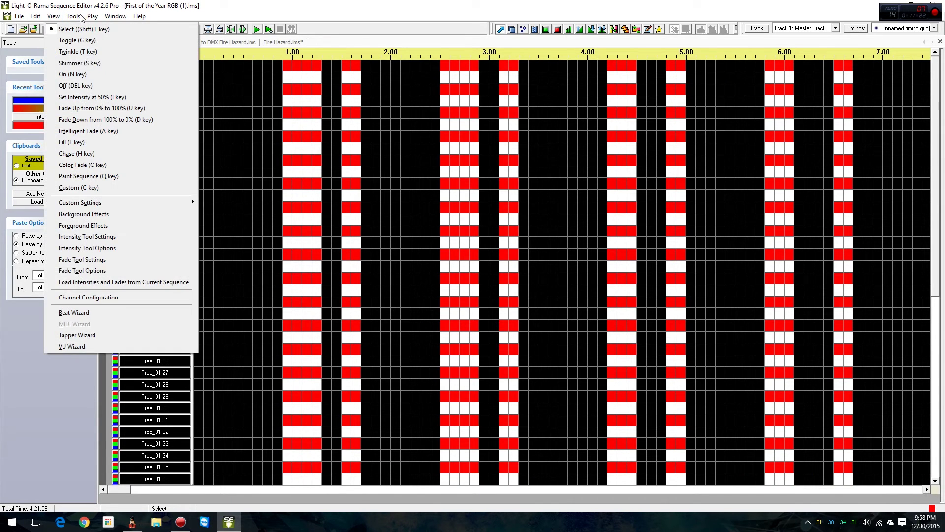
left_click(123, 296)
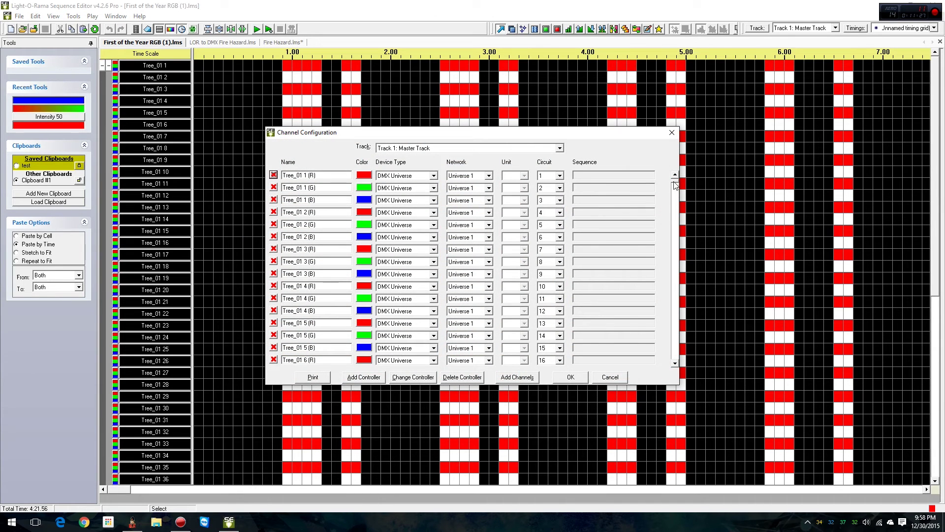
left_click_drag(674, 183, 674, 372)
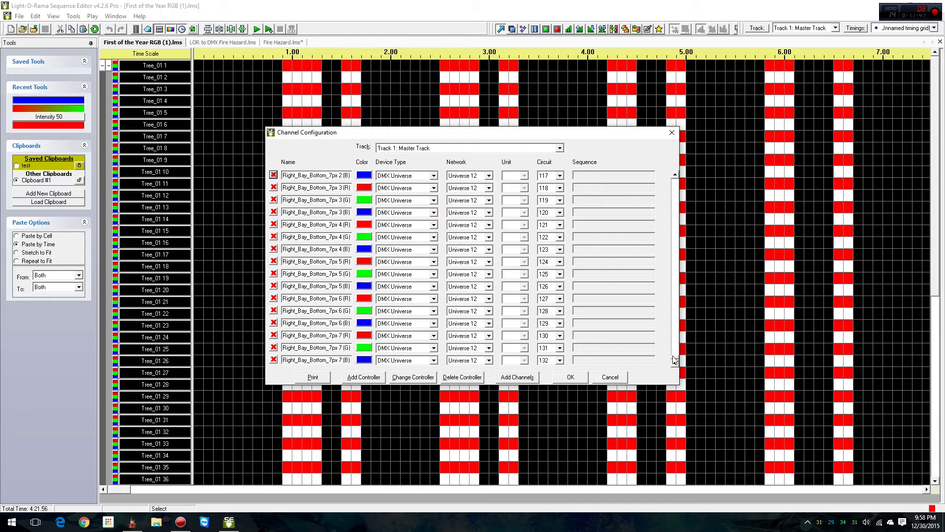
left_click_drag(676, 362, 661, 229)
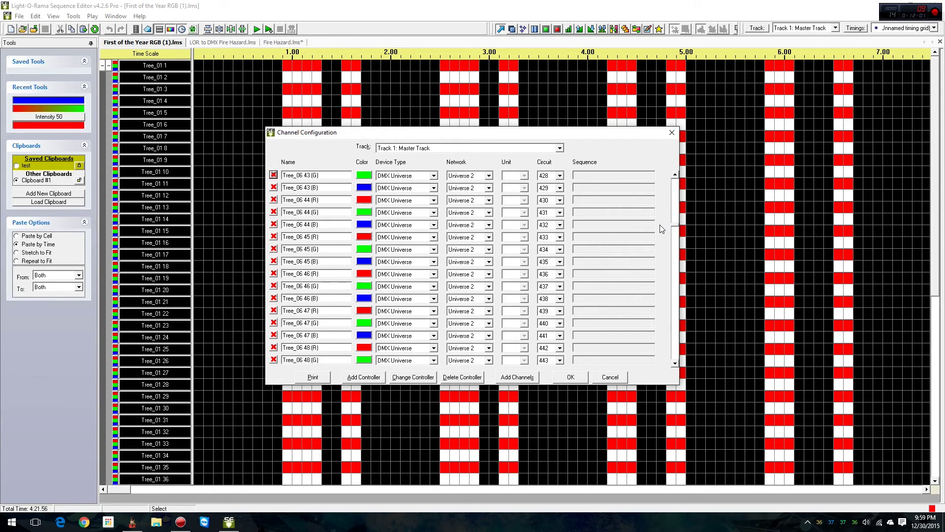
left_click(675, 363)
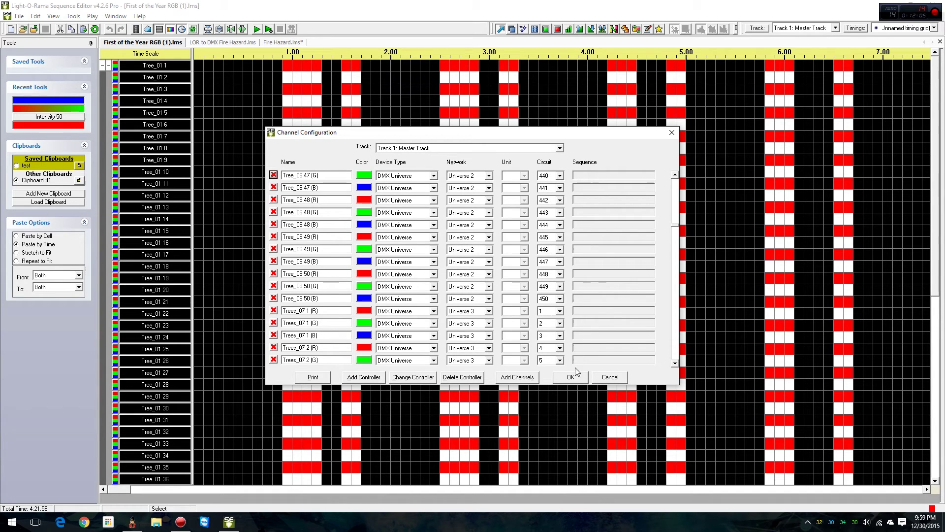
left_click(611, 378)
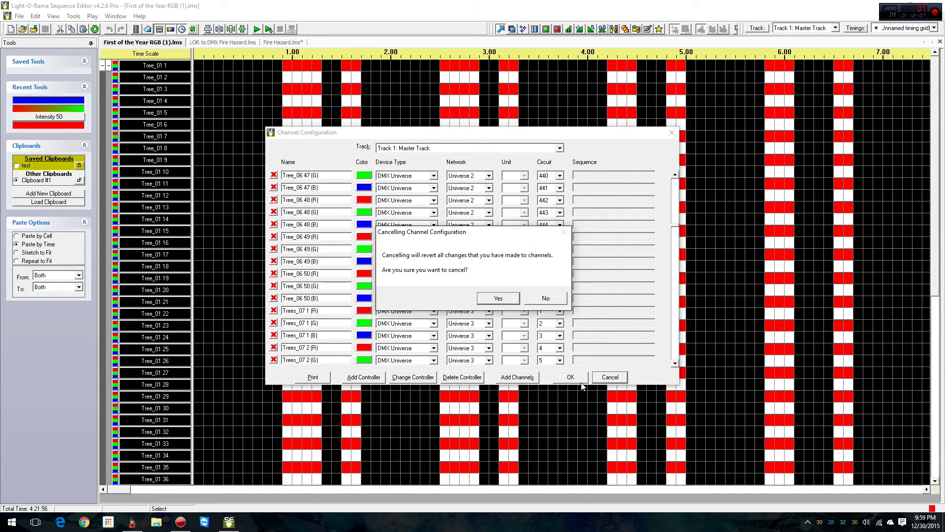
left_click(498, 299)
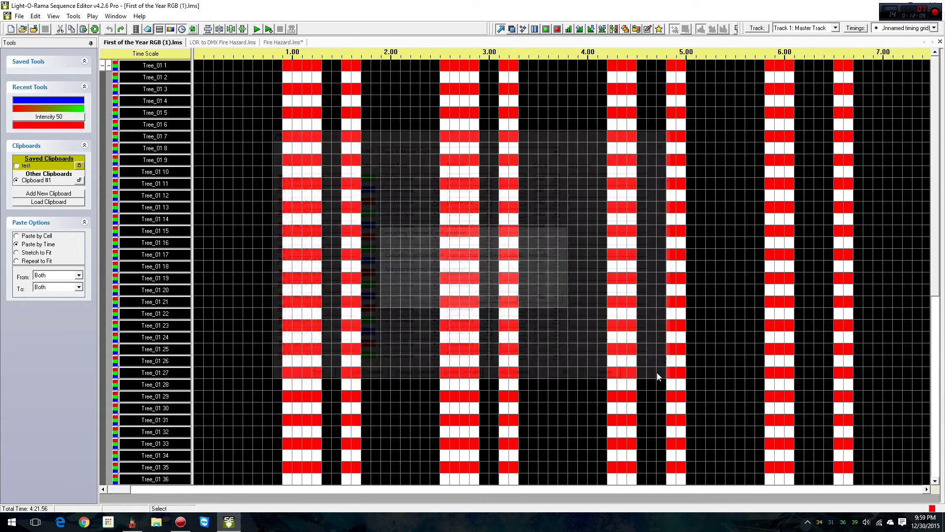
Replace all xLights lighting networks with 12 multicast E1.31 universes starting at 1 with last channel 450, and save the setup.
left_click(132, 521)
left_click(44, 270)
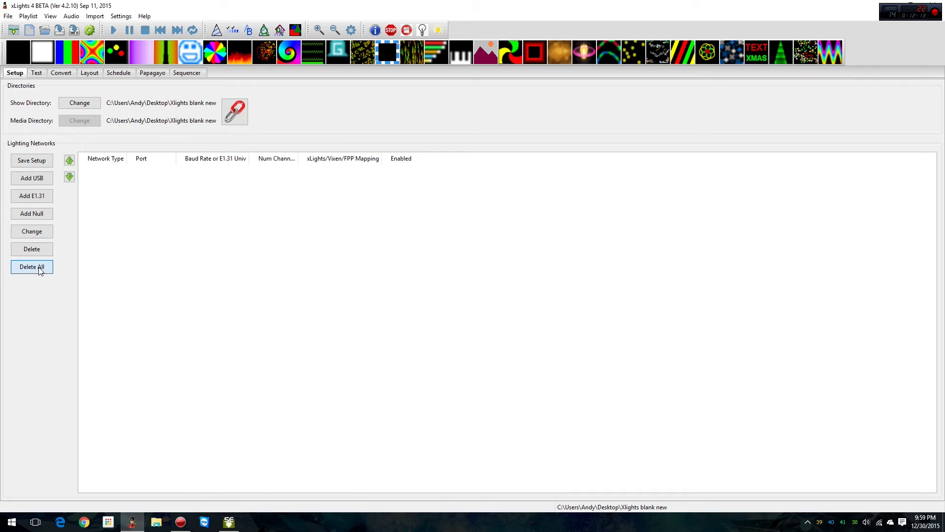
left_click(41, 196)
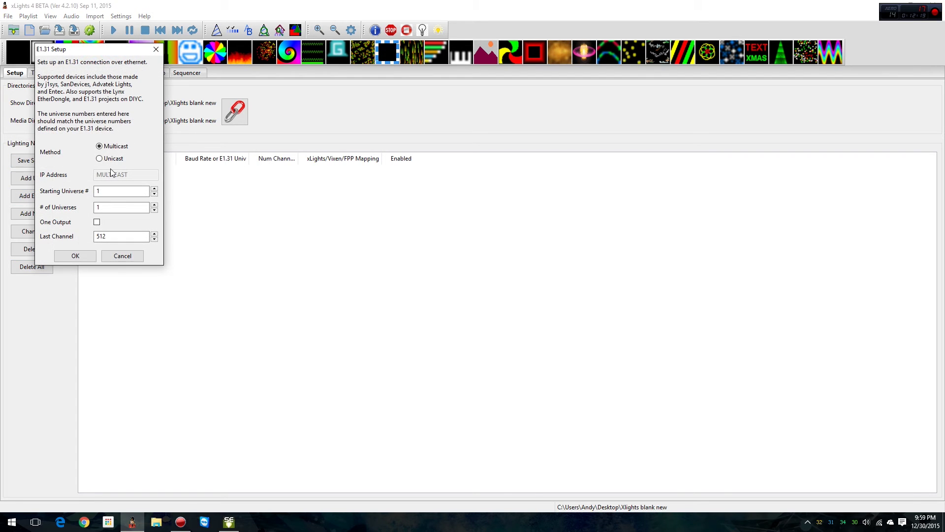
left_click(118, 207)
left_click_drag(111, 207, 96, 211)
left_click_drag(123, 236, 54, 234)
type("450")
left_click(75, 255)
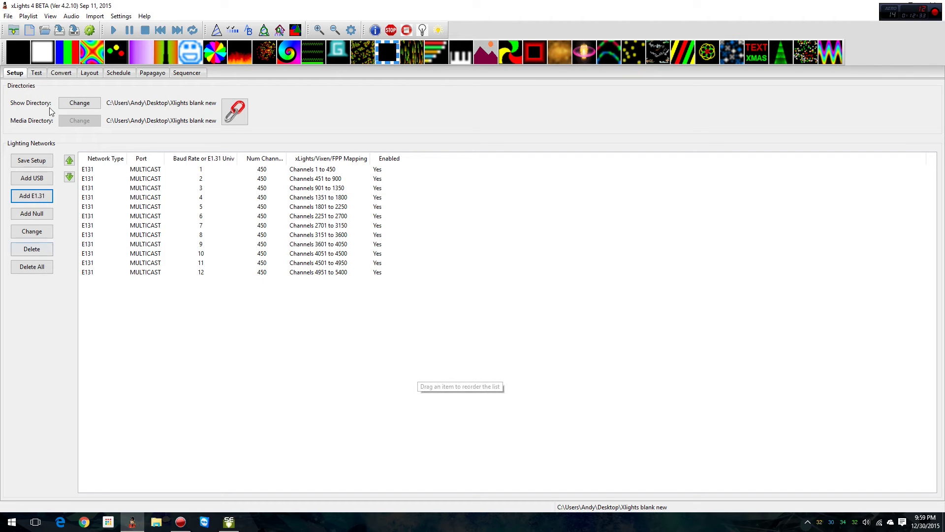
left_click(45, 162)
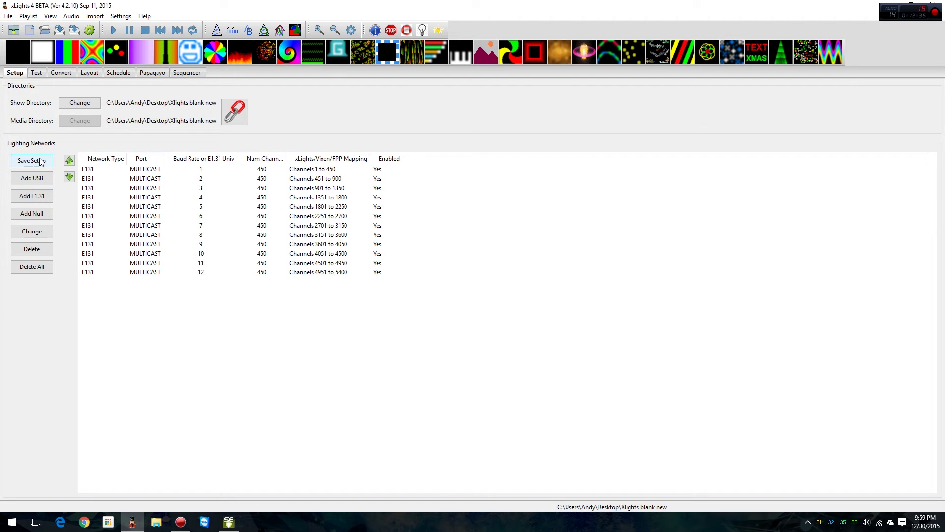
Start a new xLights sequence, discarding the unsaved changes of the open one.
left_click(8, 17)
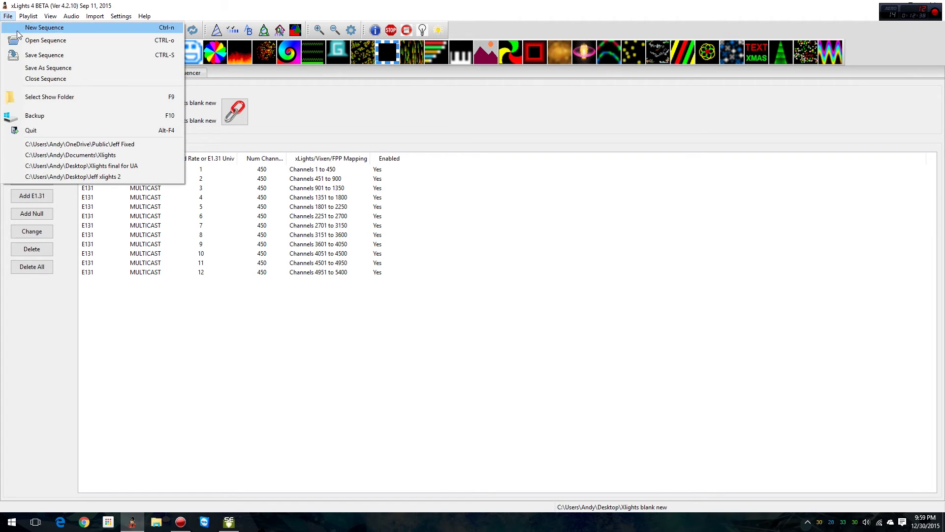
left_click(17, 31)
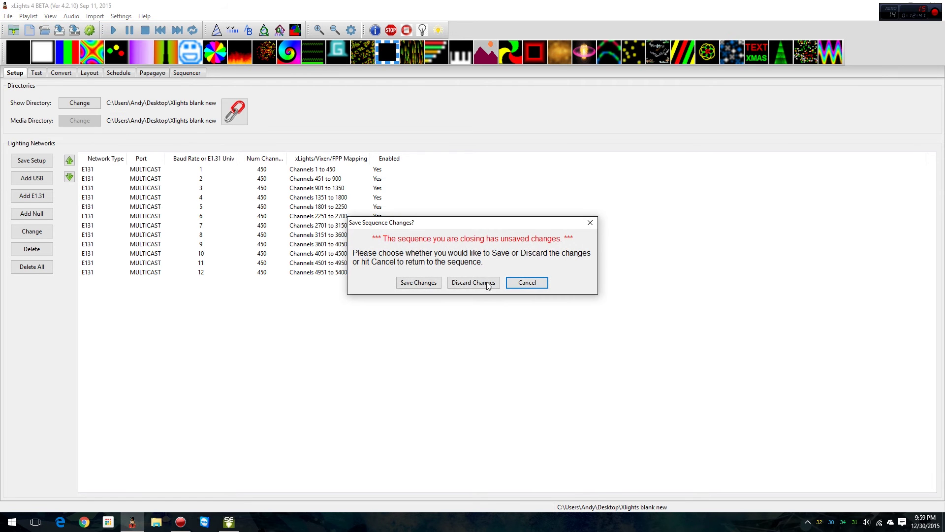
left_click(480, 278)
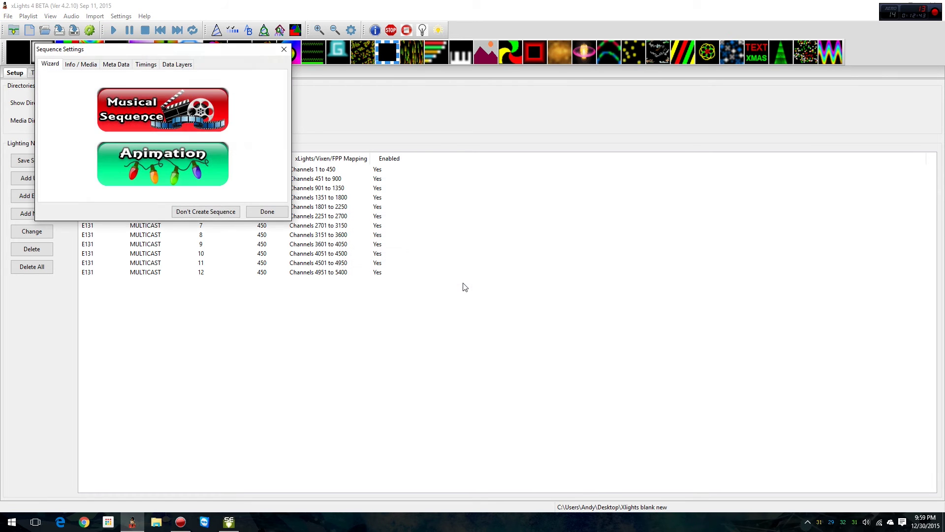
Set up a musical sequence with an audio file from the OneDrive Xlights folder at 20fps (50ms).
left_click(162, 109)
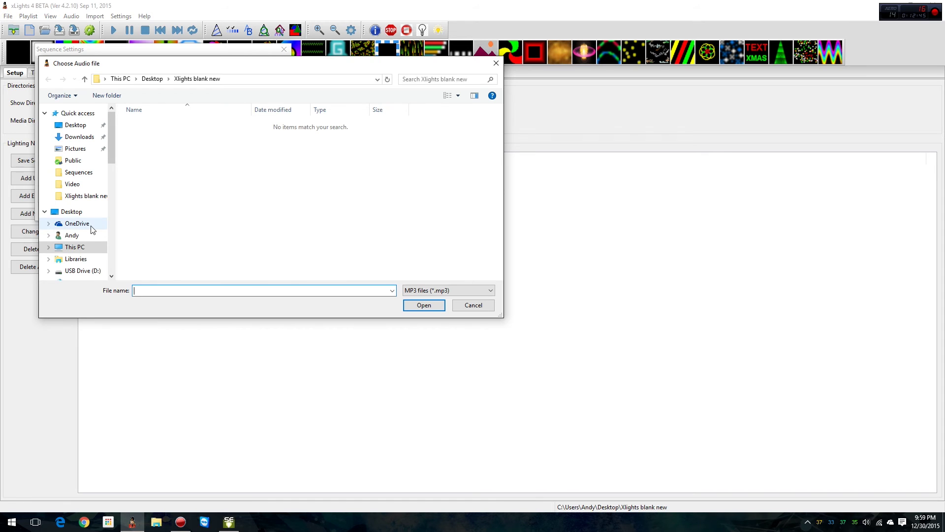
left_click(86, 225)
double_click(165, 269)
double_click(182, 269)
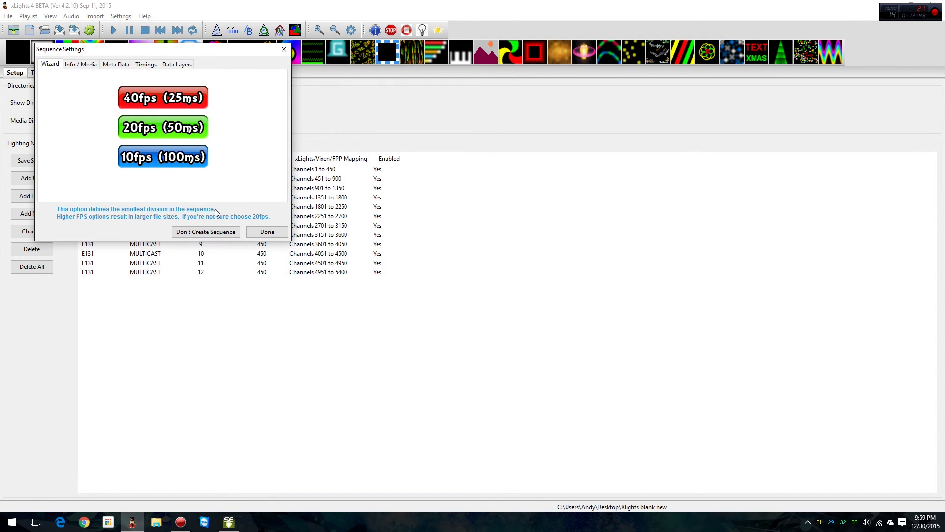
left_click(166, 129)
Choose 20fps (50ms) timing for the new sequence and browse the Desktop for a Light-O-Rama file to import as a data layer.
left_click(132, 123)
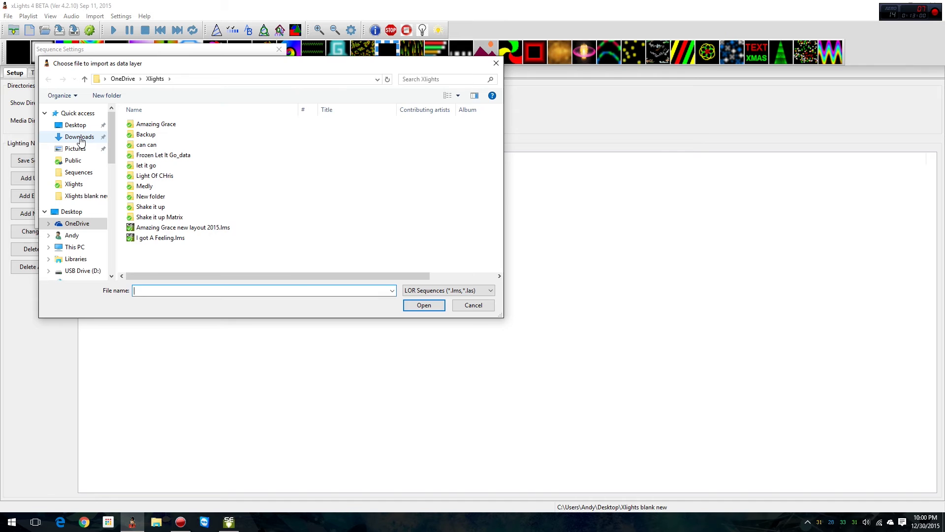
left_click(80, 138)
left_click(79, 127)
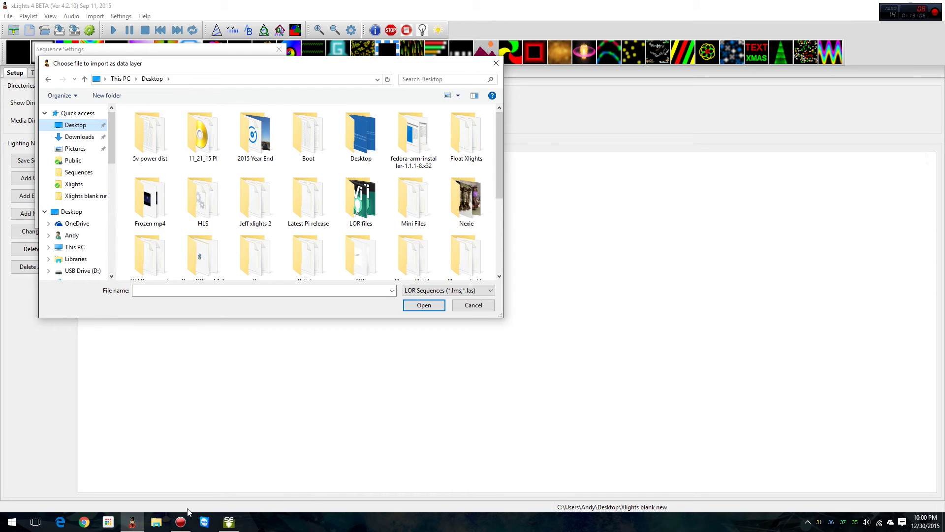
Switch to the Light-O-Rama Sequence Editor and save a copy of the First of the Year RGB (1) sequence in the OneDrive Public folder.
left_click(229, 521)
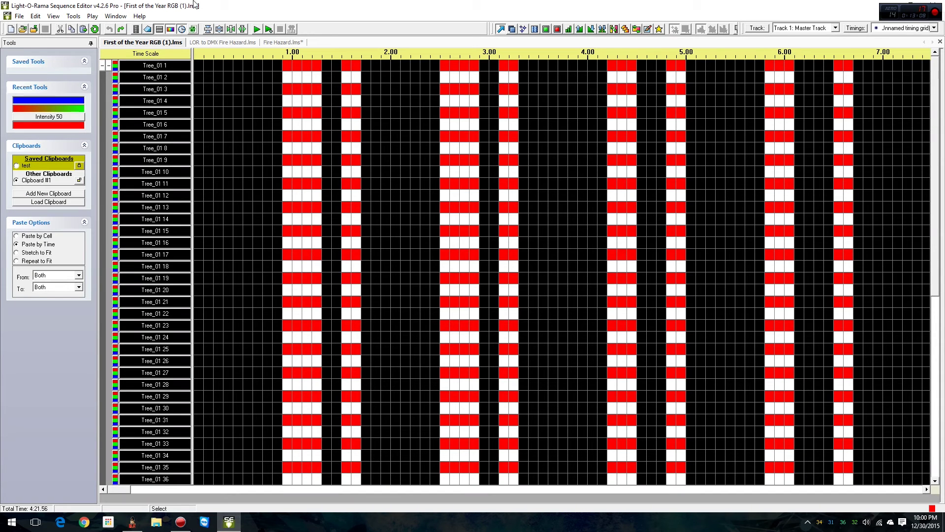
left_click(20, 16)
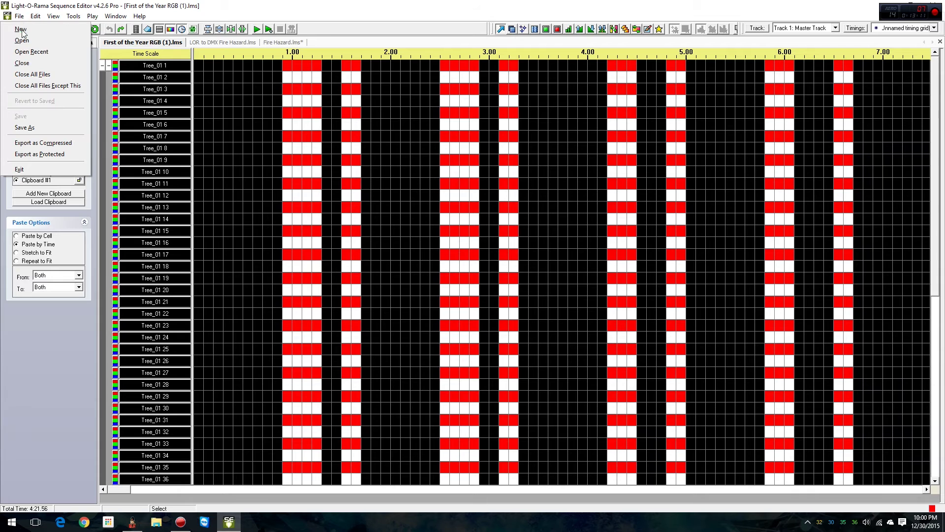
left_click(30, 127)
left_click(134, 98)
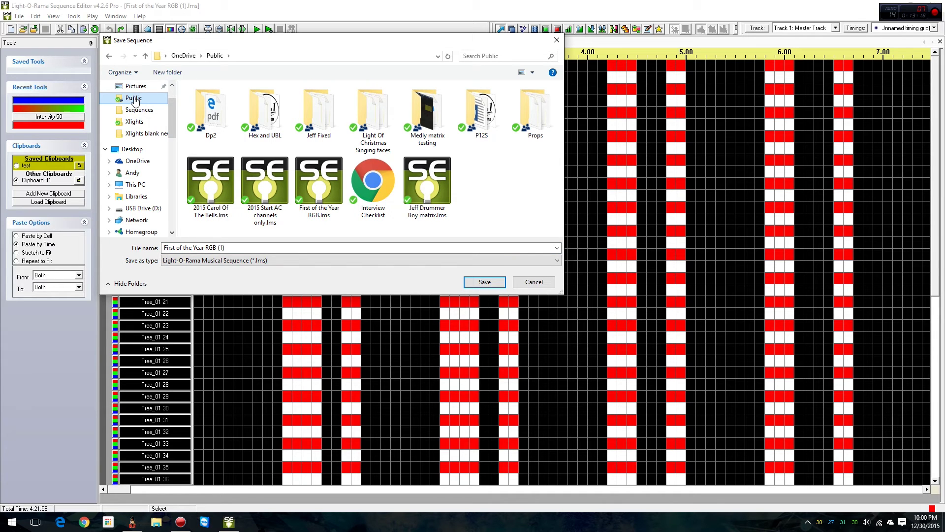
left_click(485, 282)
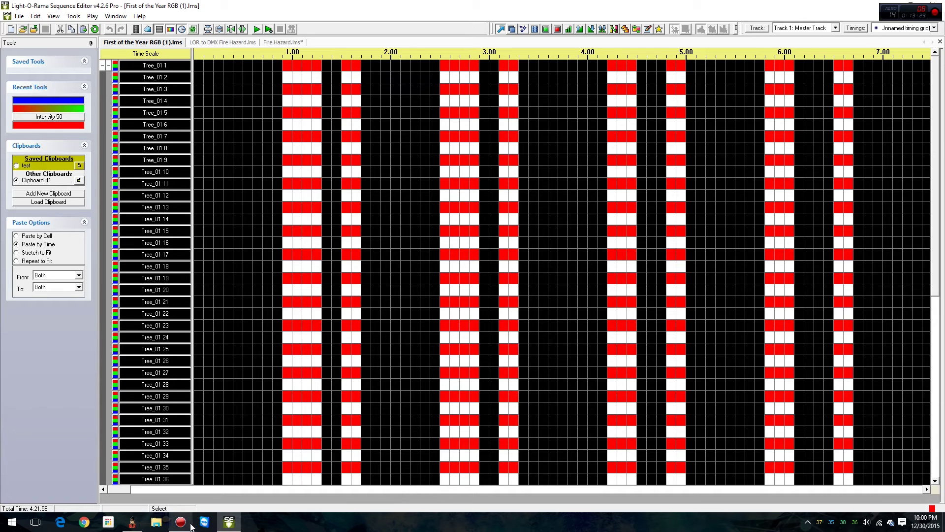
Back in xLights, import First of the Year RGB (1).lms from OneDrive Public with all channels off at end, and finish the sequence wizard.
left_click(139, 524)
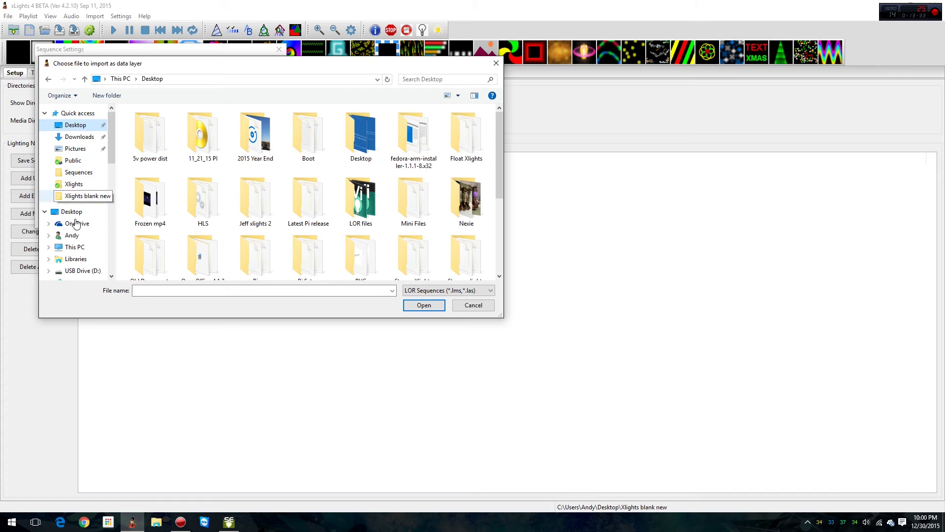
left_click(73, 235)
left_click(76, 223)
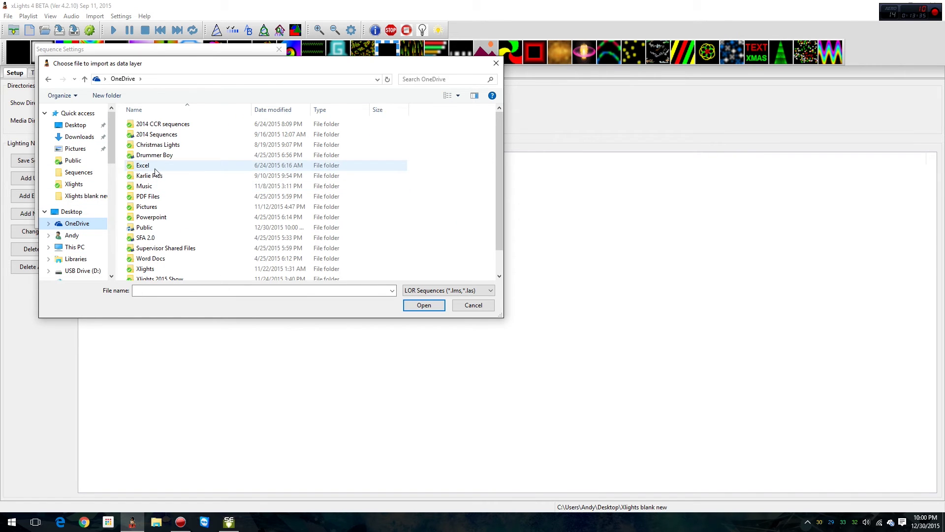
double_click(157, 226)
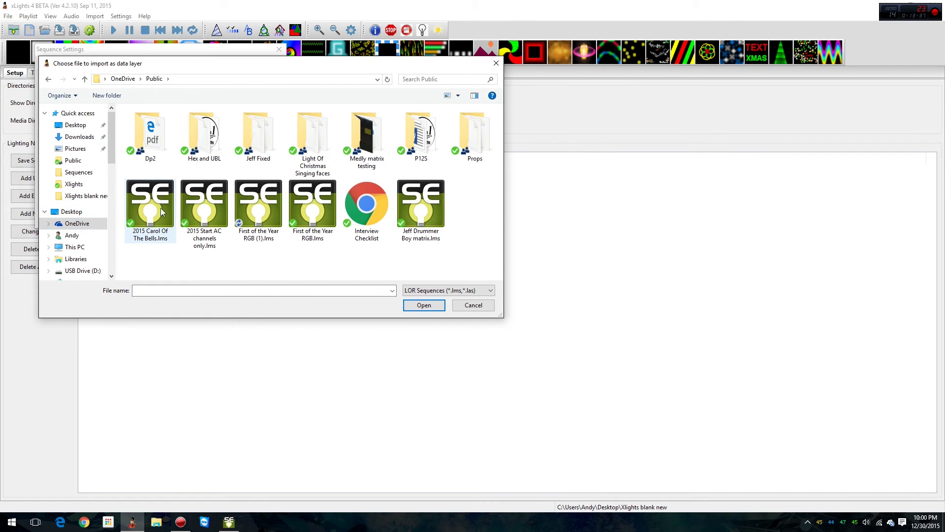
double_click(250, 216)
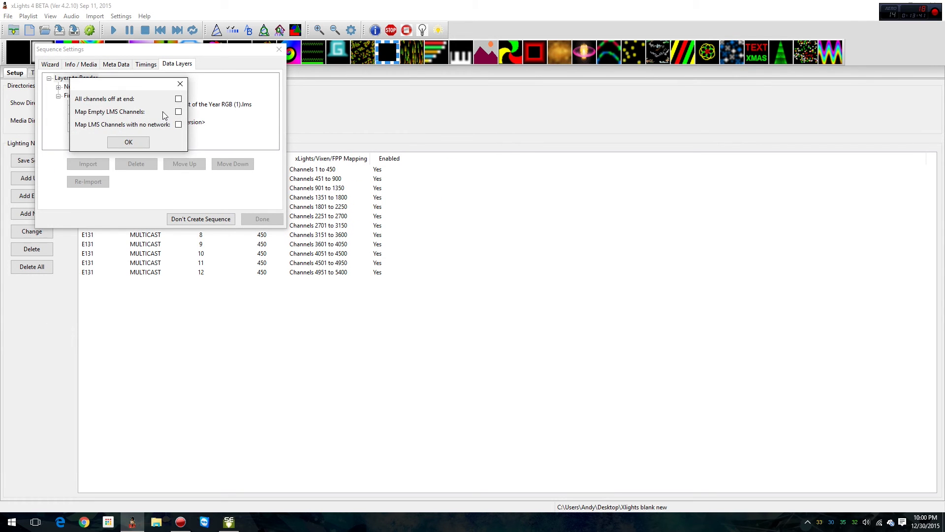
left_click(179, 99)
left_click(147, 141)
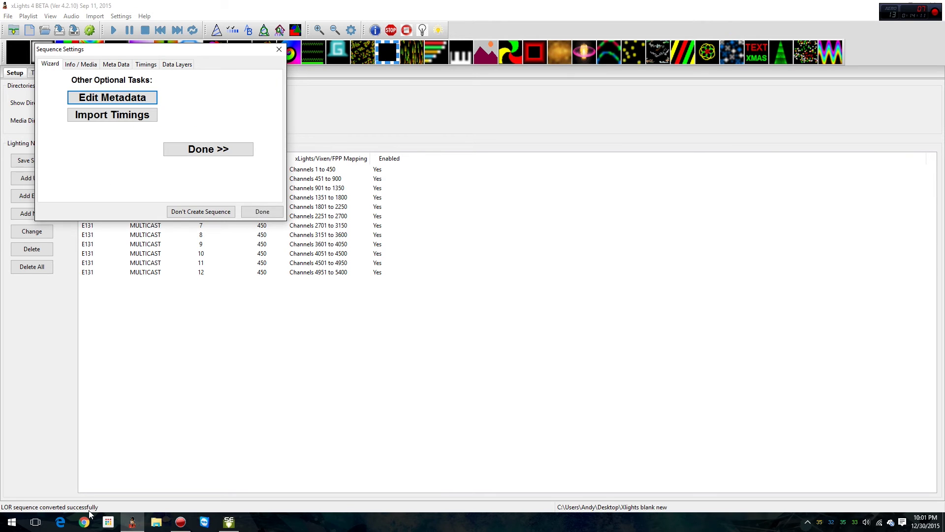
left_click(237, 148)
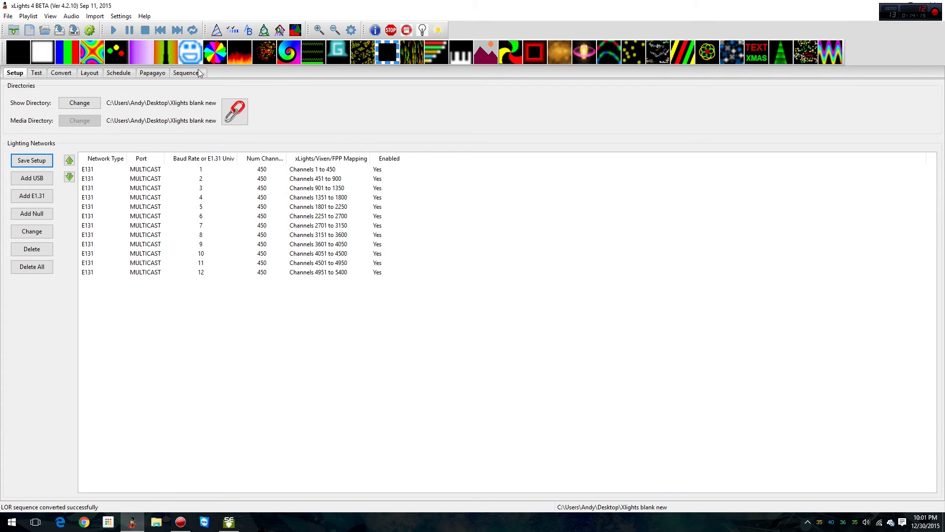
Move the Arches model up and left in the layout preview, clear of the horizontal line models.
left_click(200, 73)
left_click(90, 74)
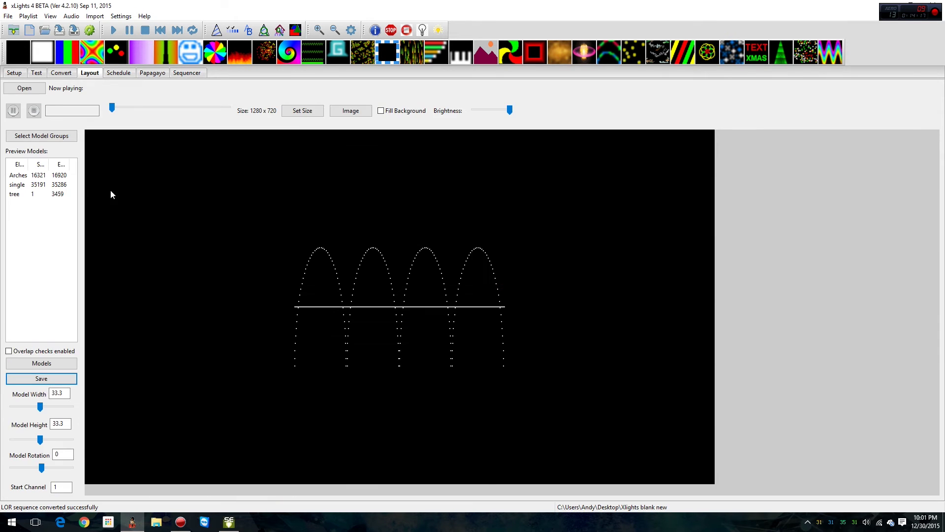
left_click_drag(341, 284, 255, 196)
Leave the tree model unedited and check the channel mapping of the configured lighting networks.
left_click(350, 311)
left_click(355, 311)
right_click(355, 311)
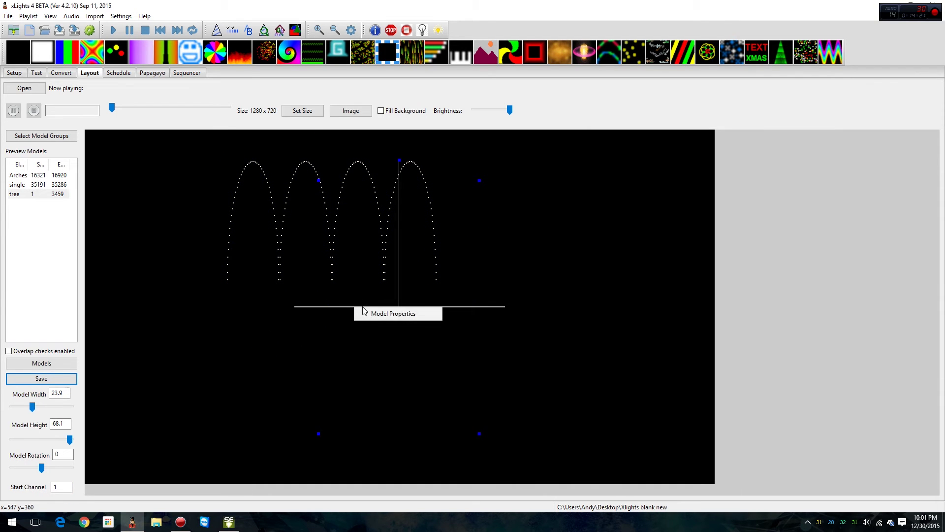
left_click(321, 318)
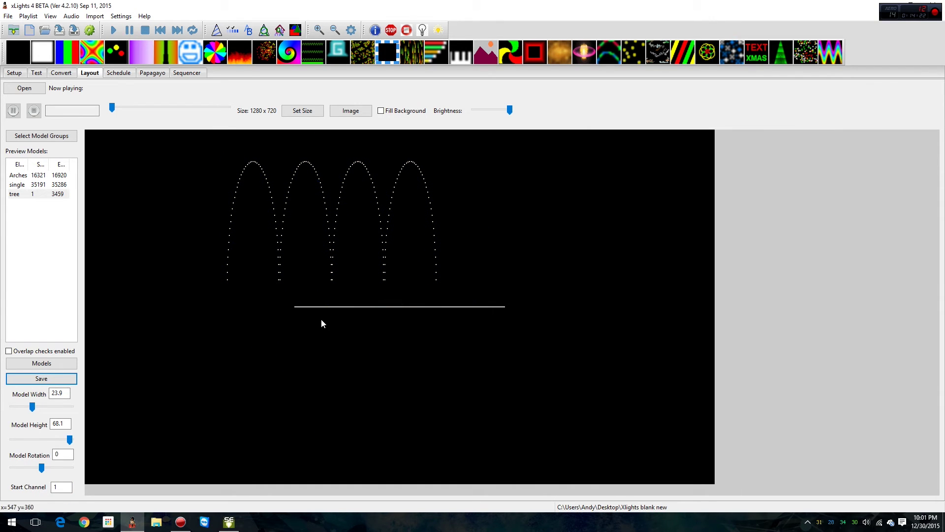
left_click(14, 72)
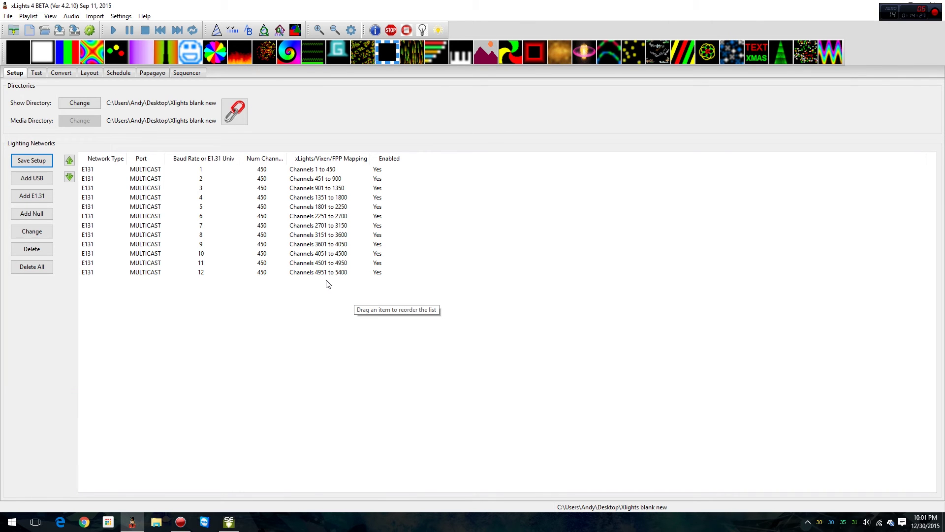
left_click(117, 73)
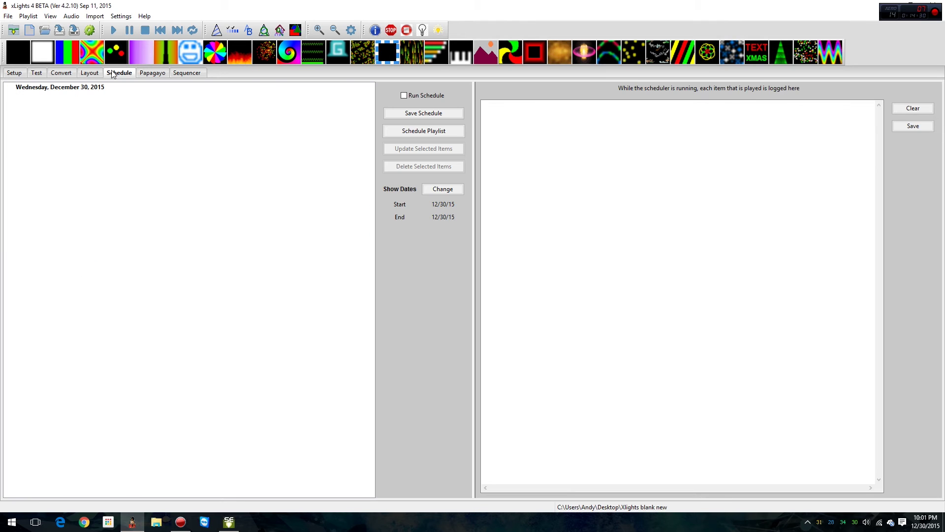
Set the single model's start channel to 1 and its actual number of strings to 1000, and accept the changes.
left_click(86, 72)
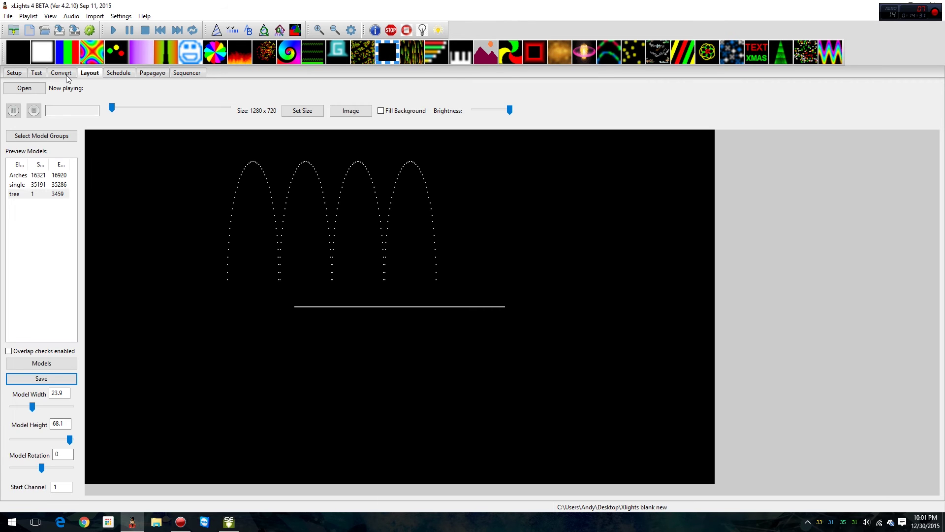
right_click(343, 307)
left_click(368, 314)
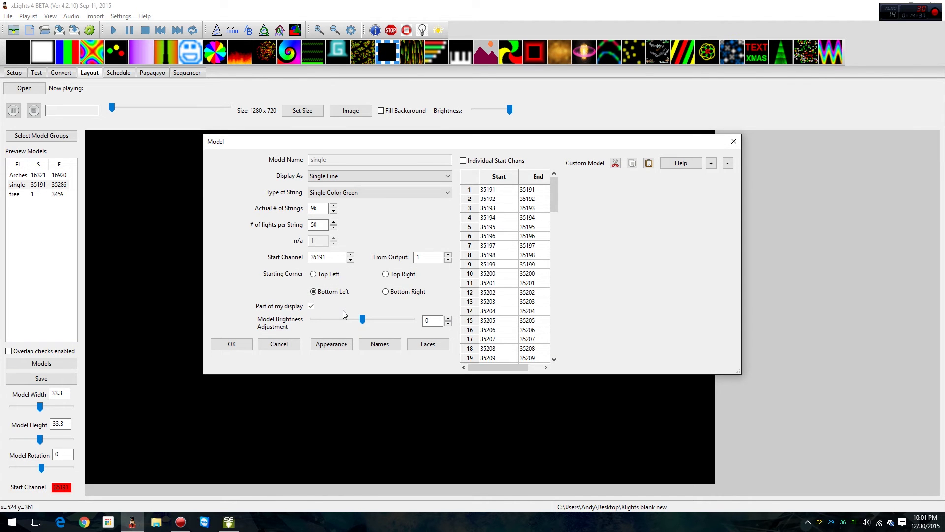
left_click_drag(342, 256, 300, 260)
type("5")
key("ctrl+a")
type("1")
double_click(321, 209)
type("5400")
left_click(430, 258)
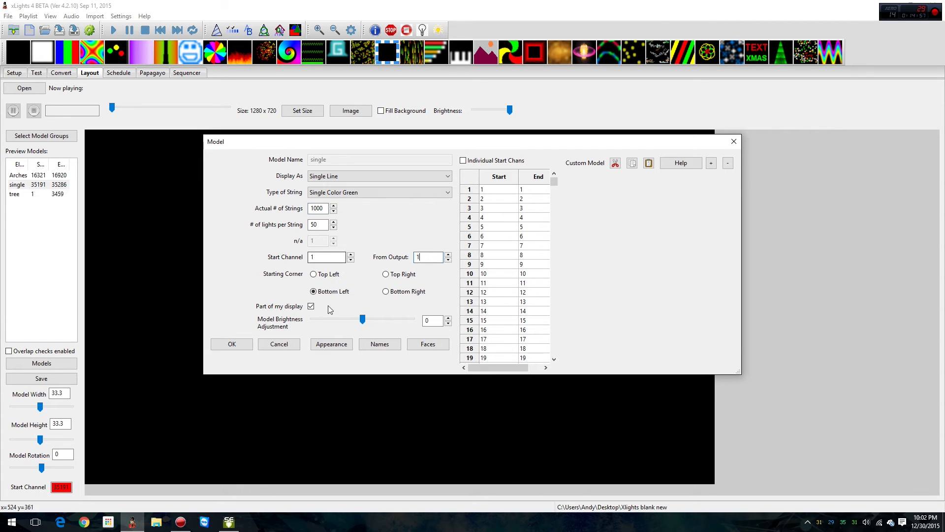
left_click(250, 346)
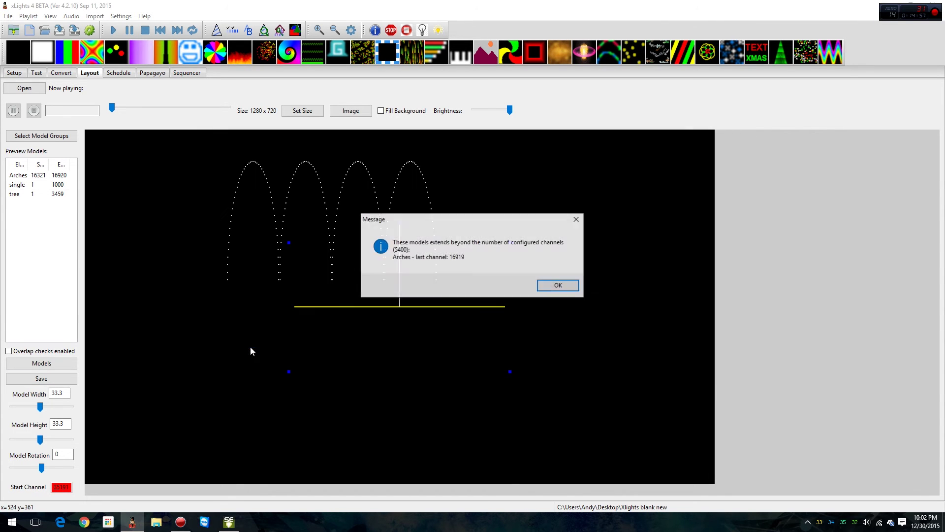
left_click(559, 286)
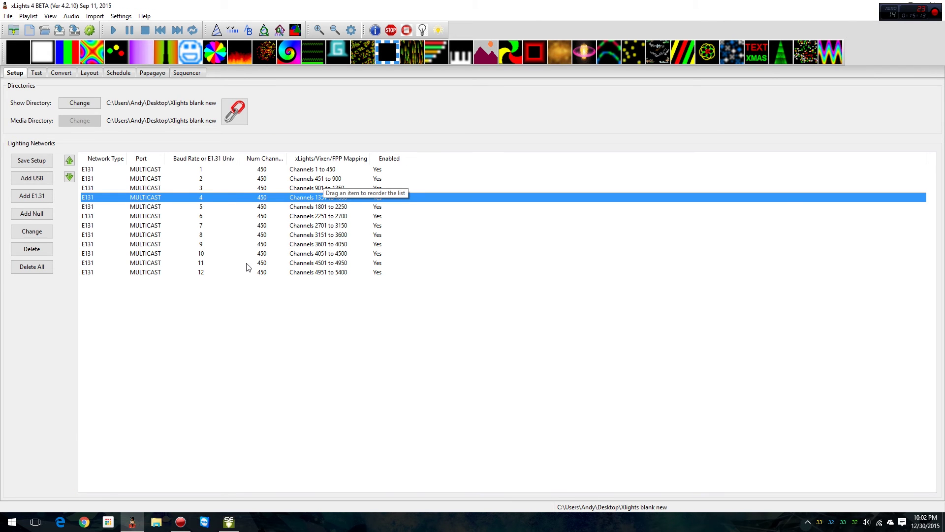
Check the last configured network's channel range, and delete the Arches model from the model list.
left_click(247, 272)
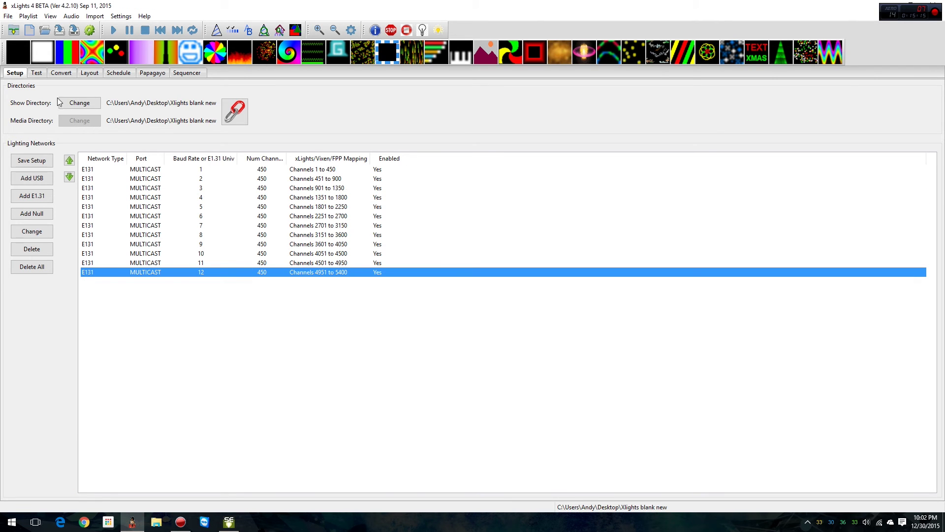
left_click(58, 74)
left_click(89, 73)
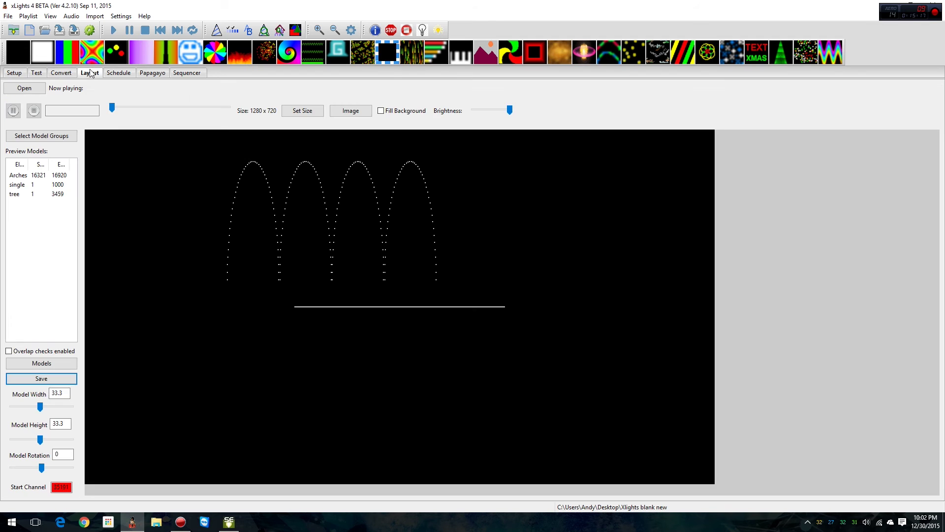
left_click(338, 205)
right_click(338, 204)
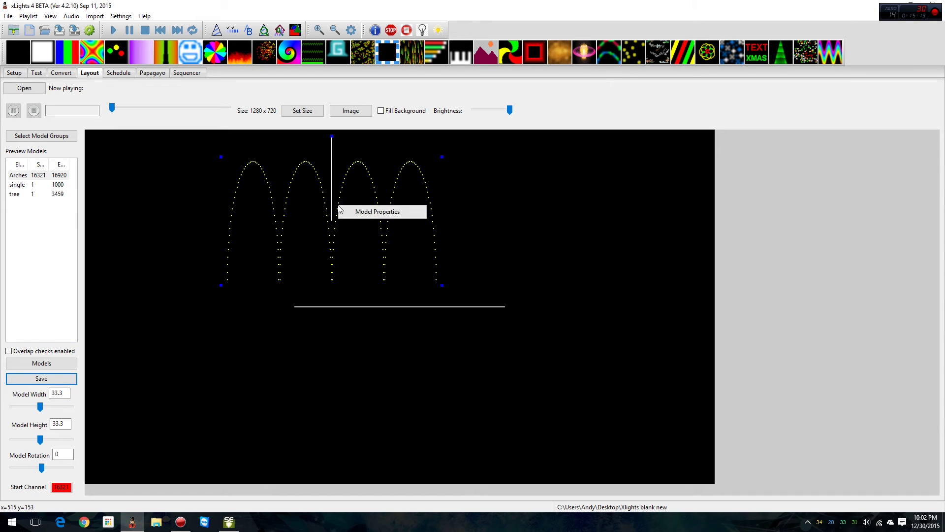
key("Escape")
left_click(41, 362)
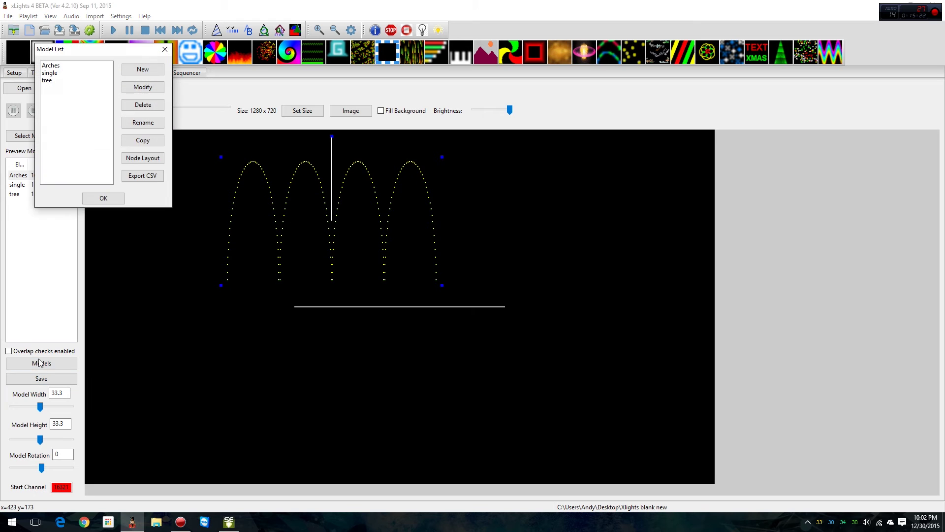
left_click(55, 66)
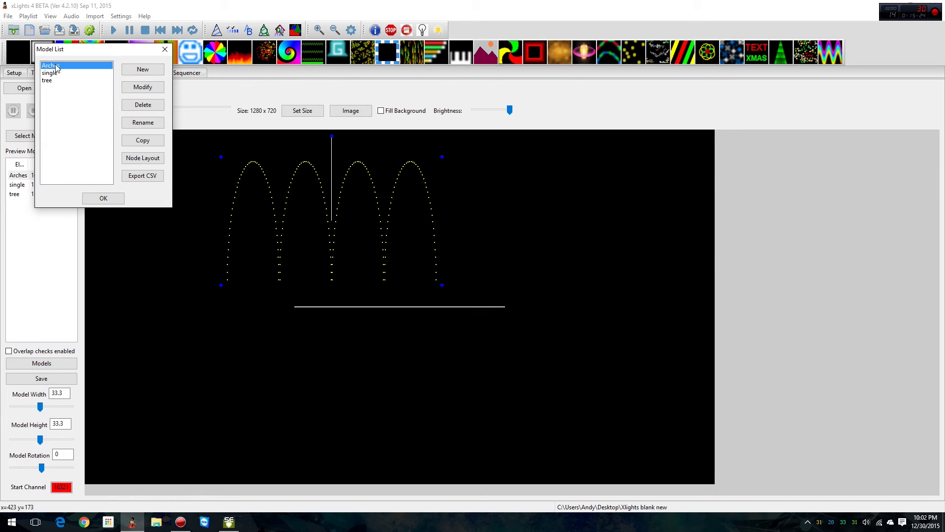
left_click(150, 107)
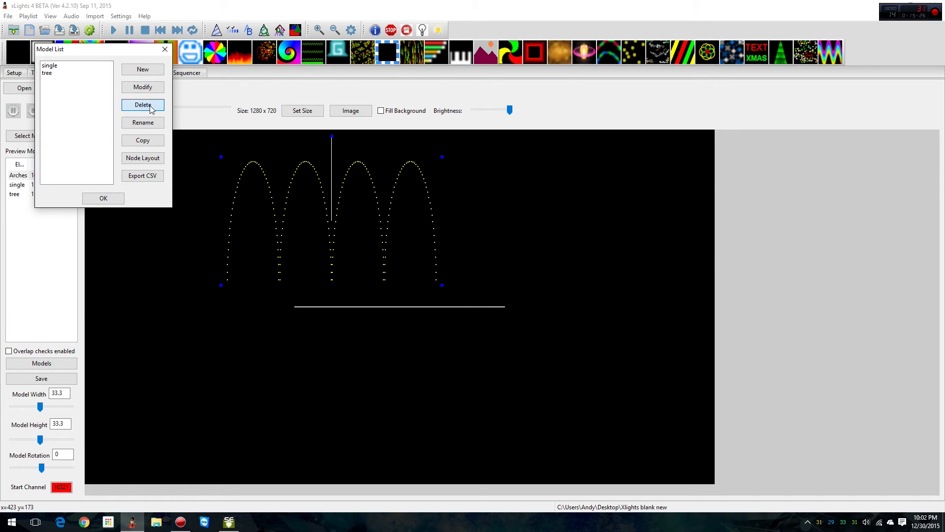
left_click(97, 200)
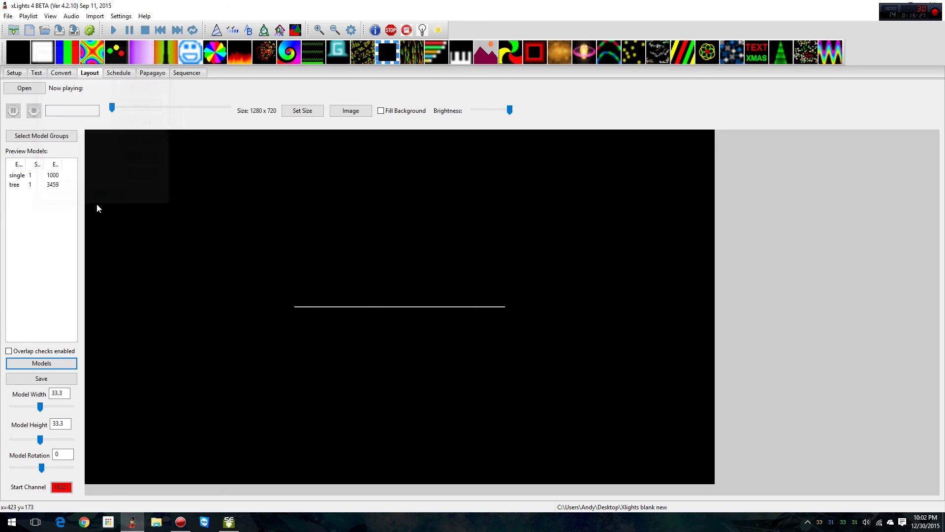
Review the properties of the tree and single models without changing anything.
right_click(382, 309)
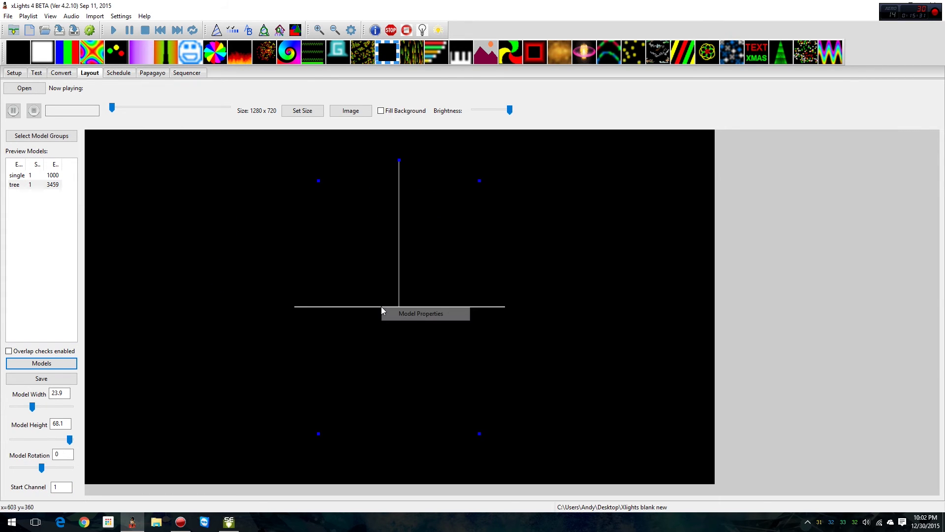
left_click(394, 313)
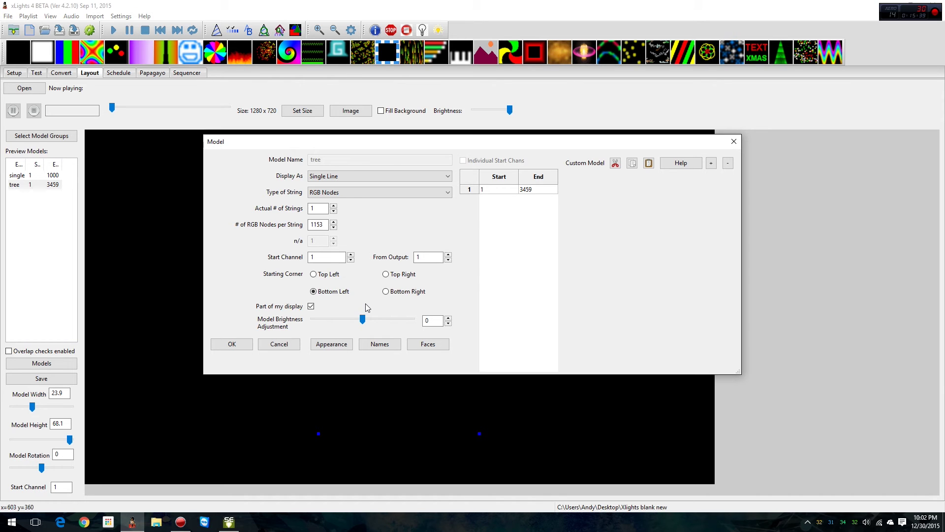
left_click(243, 344)
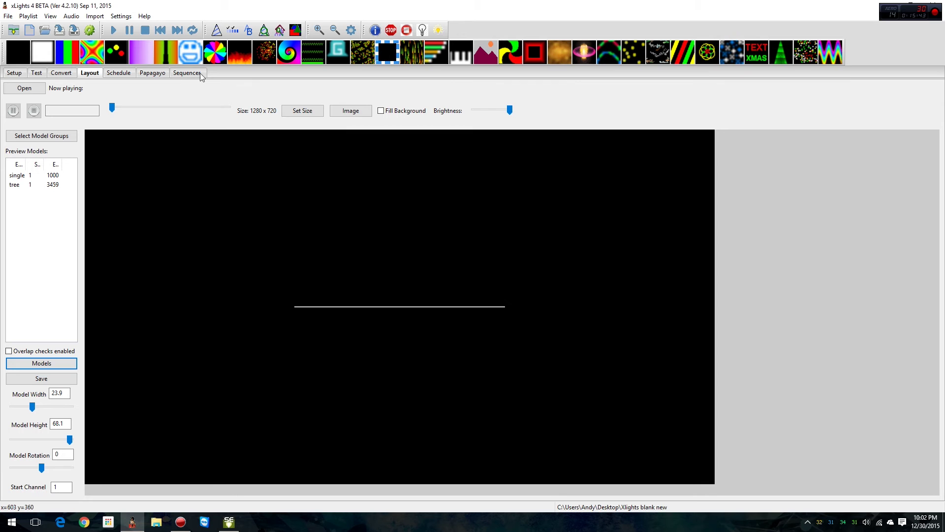
right_click(401, 309)
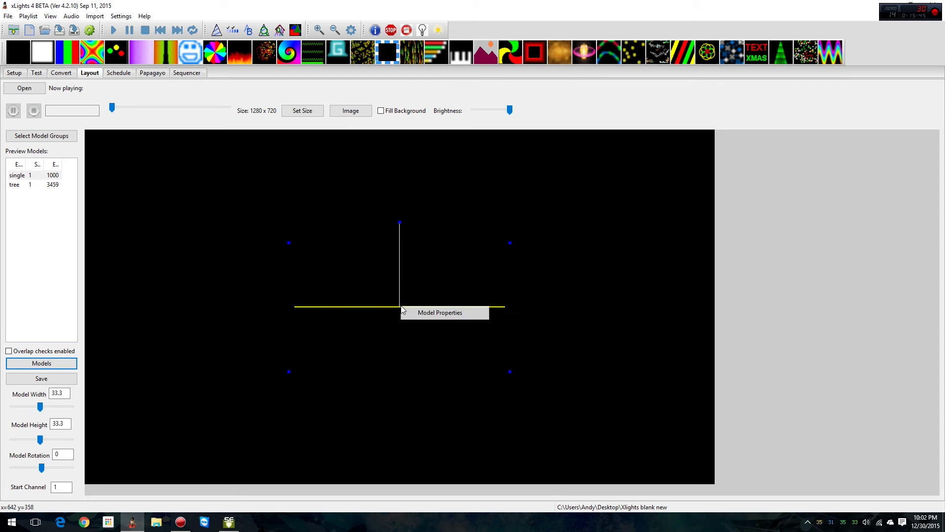
left_click(404, 313)
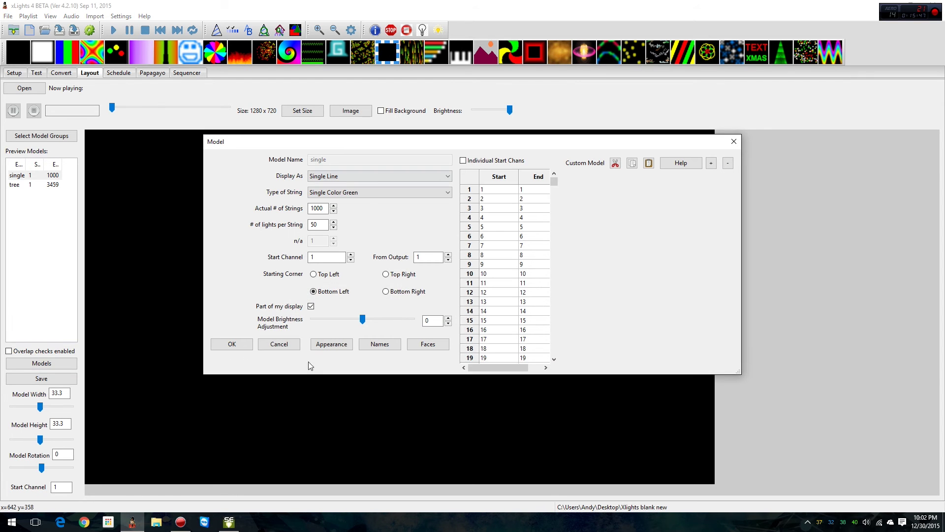
left_click(286, 350)
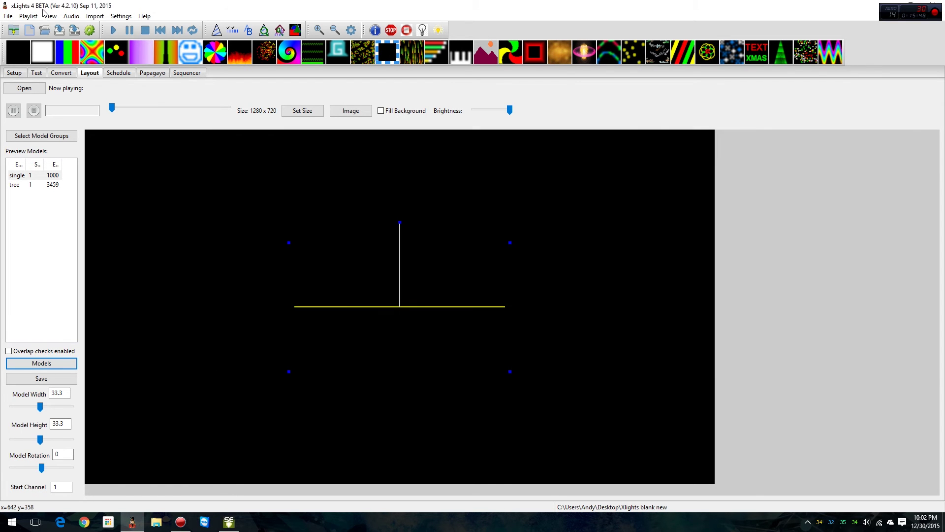
Add the single model to the sequencer's display elements.
left_click(184, 73)
right_click(265, 137)
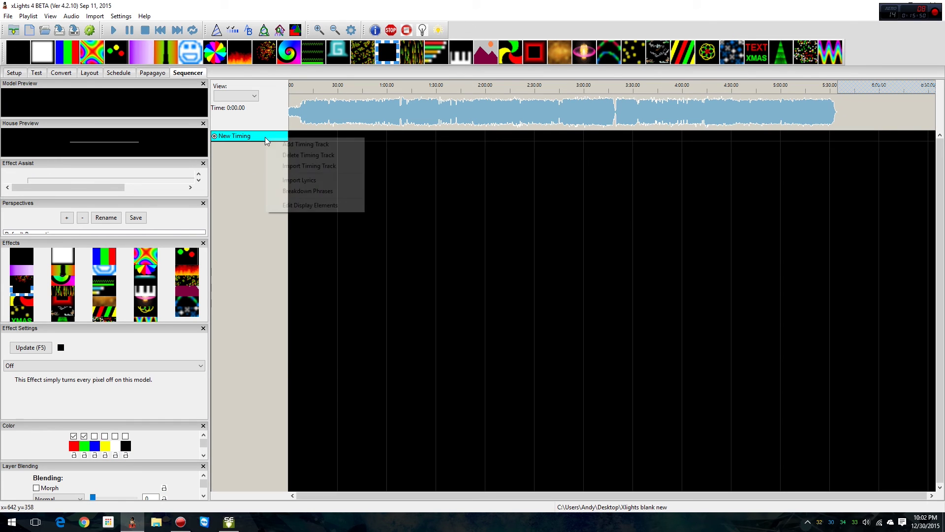
left_click(284, 205)
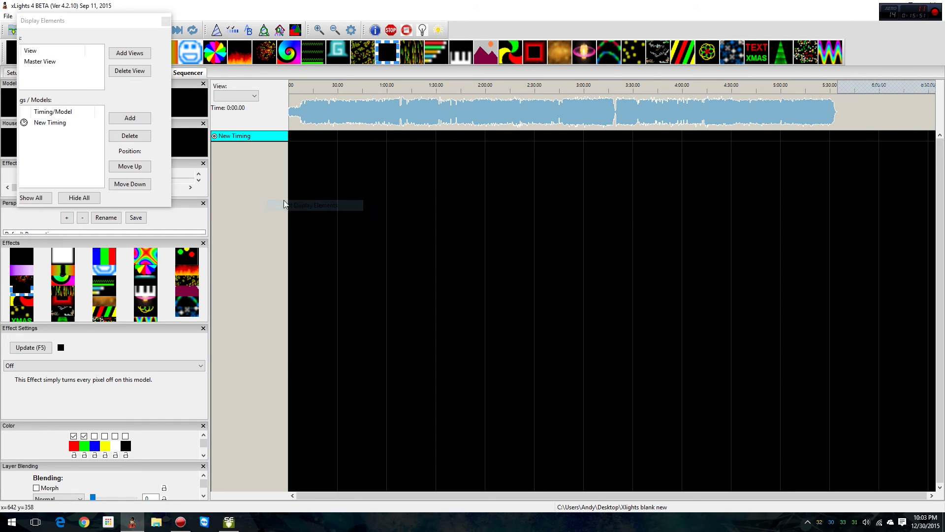
left_click(130, 119)
left_click(54, 101)
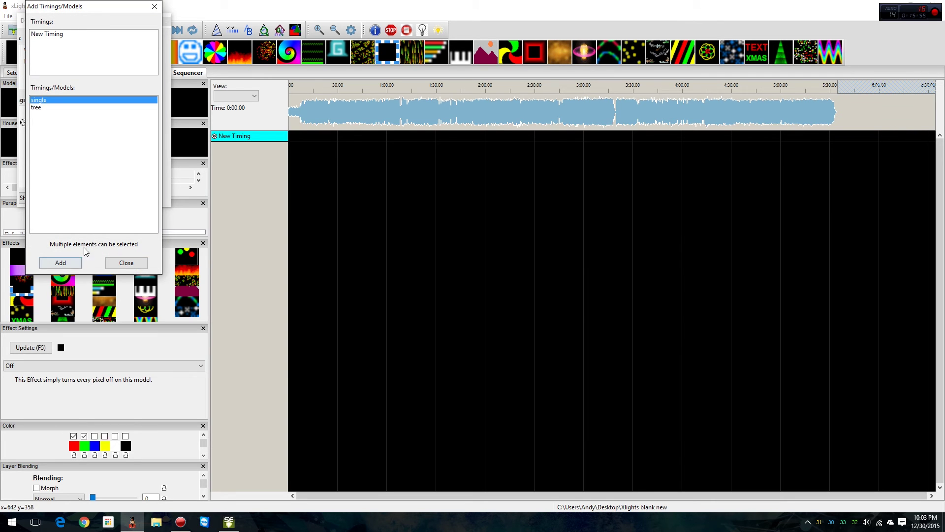
left_click(68, 267)
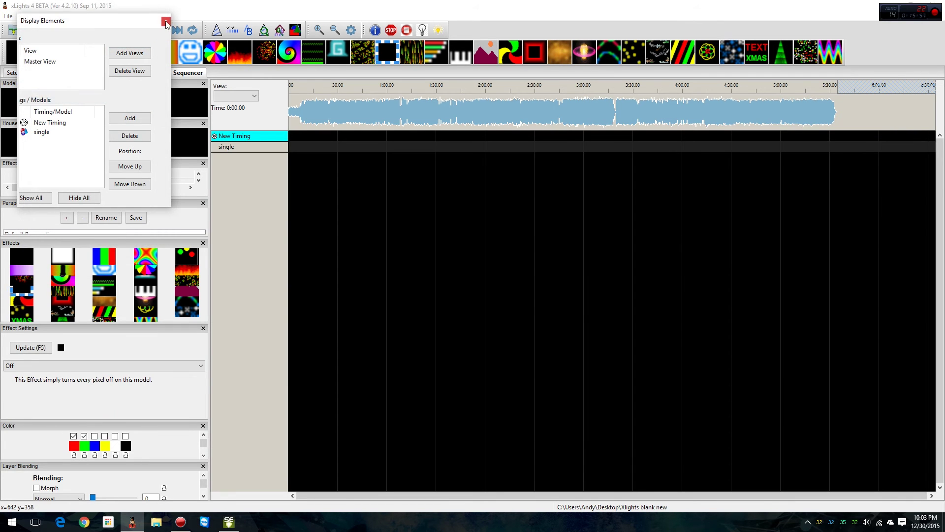
Expand the single model into its nodes in the xLights sequencer and examine the imported data at the start of the song.
key("alt+Tab")
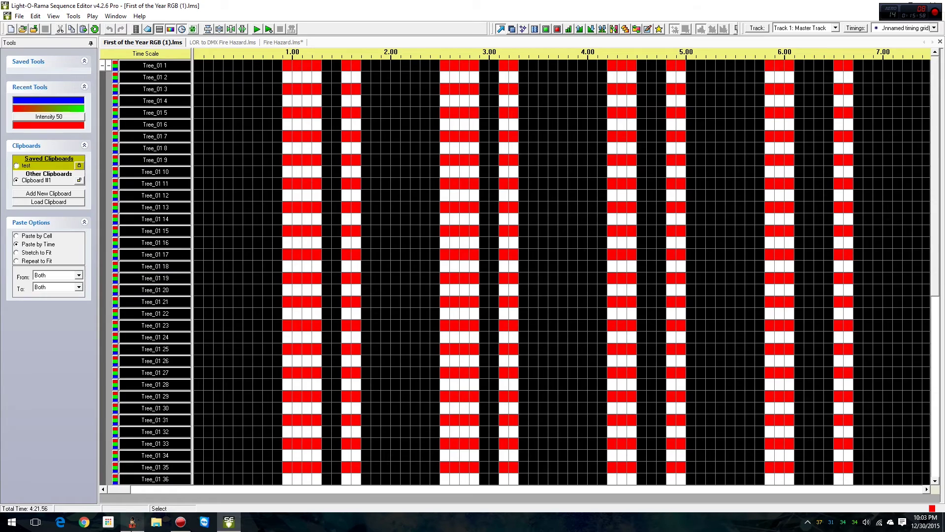
left_click(132, 522)
double_click(269, 148)
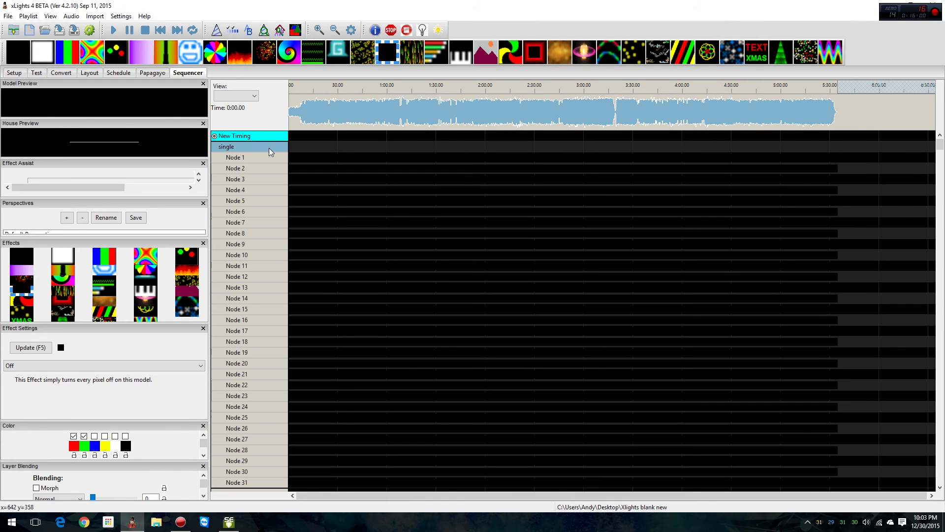
double_click(271, 157)
double_click(267, 147)
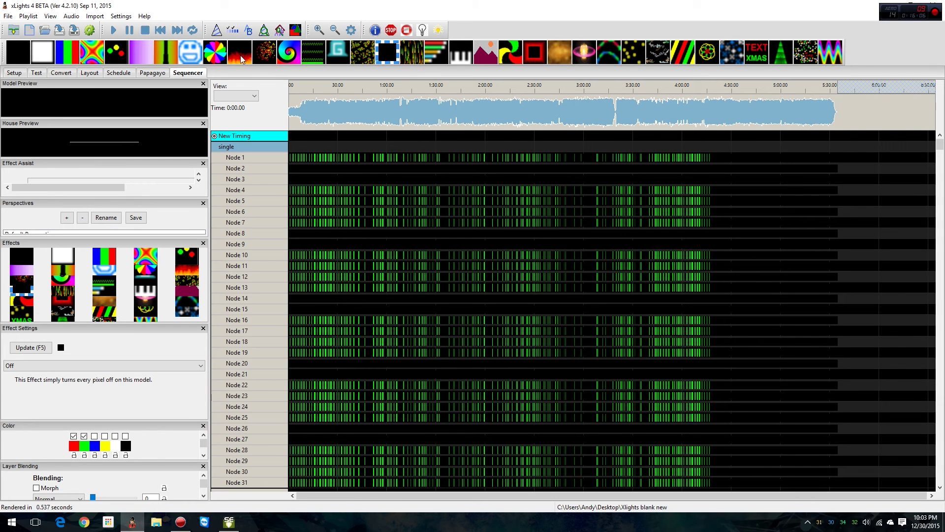
left_click(319, 31)
left_click(323, 33)
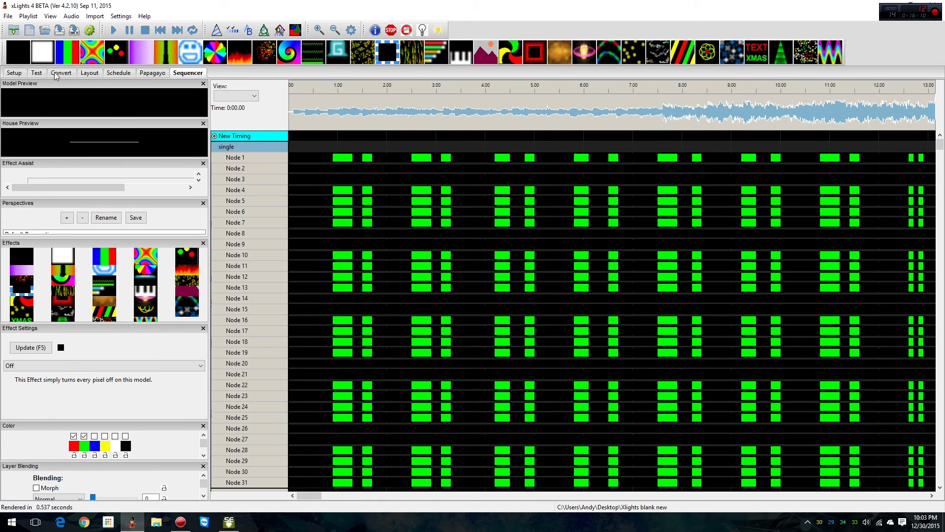
Change the single model's type of string to RGB Nodes and accept the changes.
left_click(90, 74)
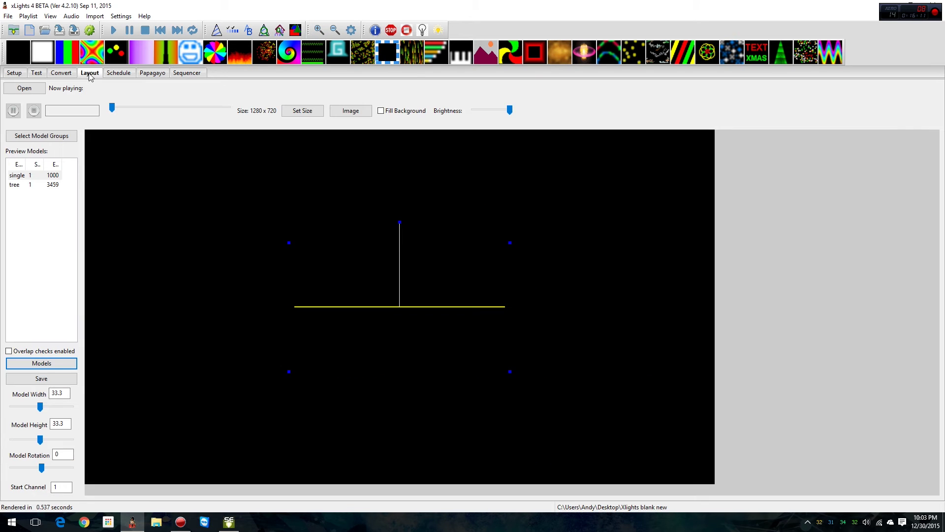
right_click(399, 301)
left_click(424, 310)
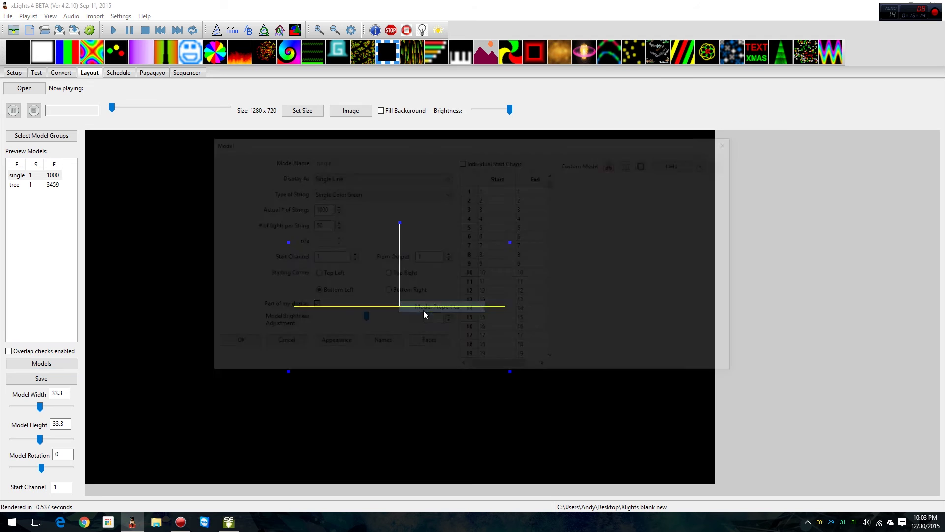
left_click(363, 192)
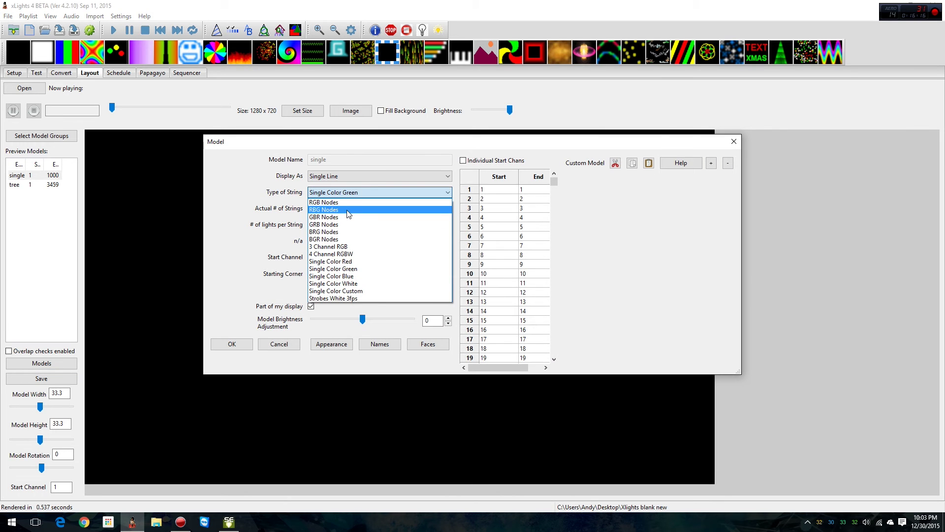
left_click(344, 202)
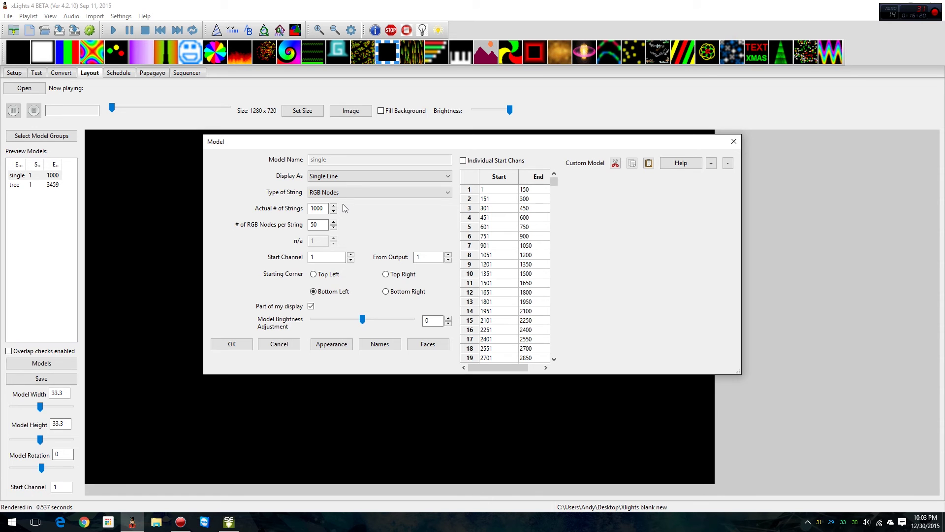
left_click(243, 342)
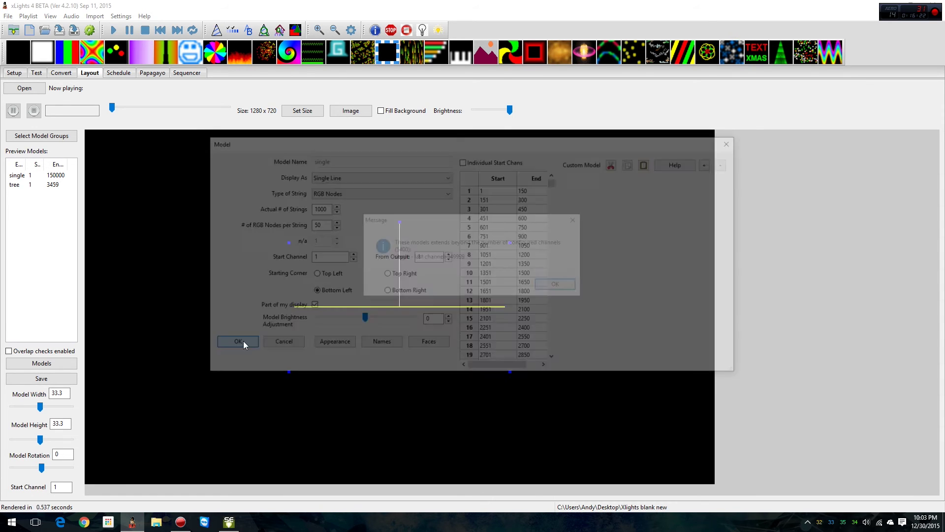
left_click(546, 287)
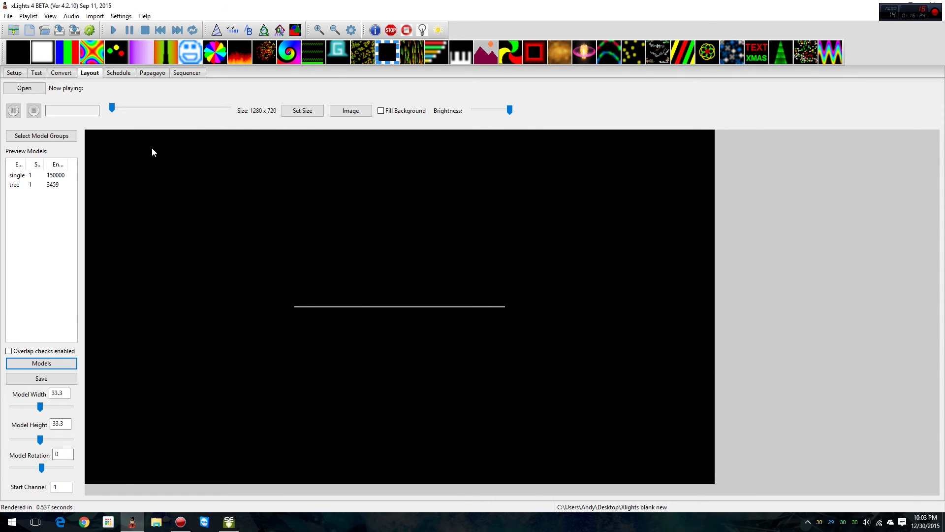
Compare the single model's node colors in the xLights sequencer with the channel rows of the original Light-O-Rama sequence.
left_click(200, 72)
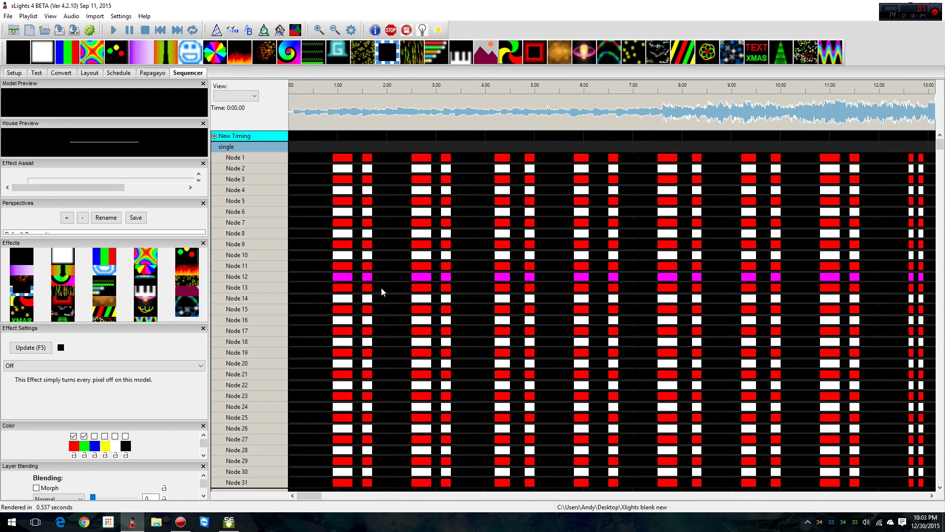
key("alt+Tab")
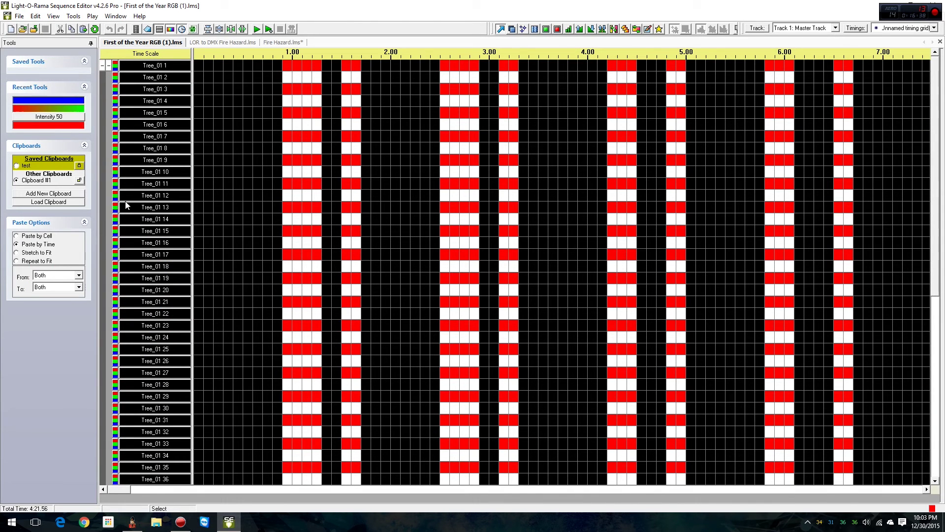
left_click_drag(359, 6, 944, 30)
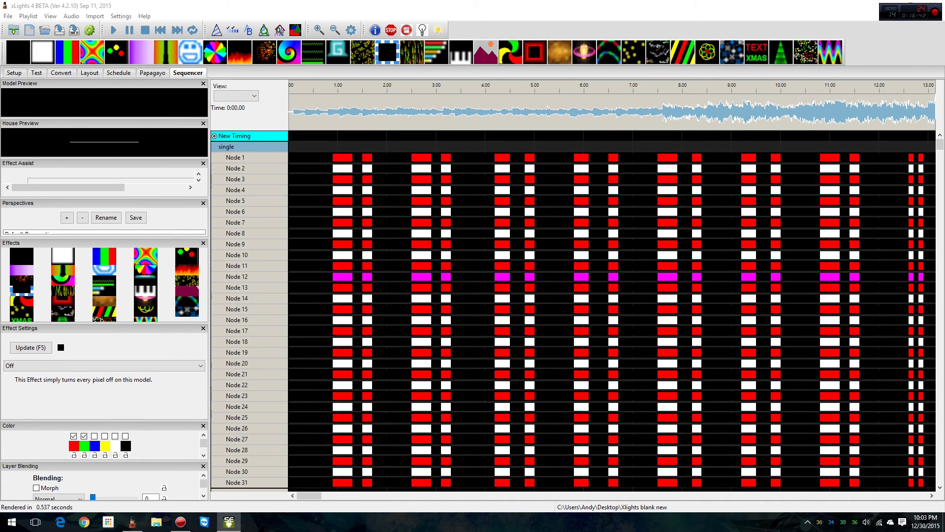
left_click_drag(944, 147, 944, 128)
left_click_drag(944, 108, 944, 90)
key("super+Down")
key("super+Down")
key("super+Up")
key("super+Up")
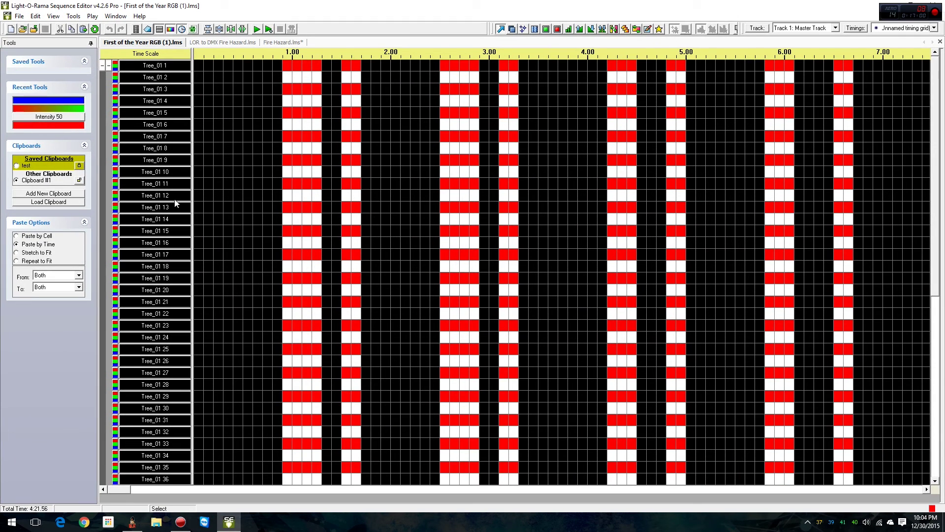
In Light-O-Rama, check the device, network and circuit settings of RGB channel Tree_01 12, leaving them unedited.
double_click(175, 199)
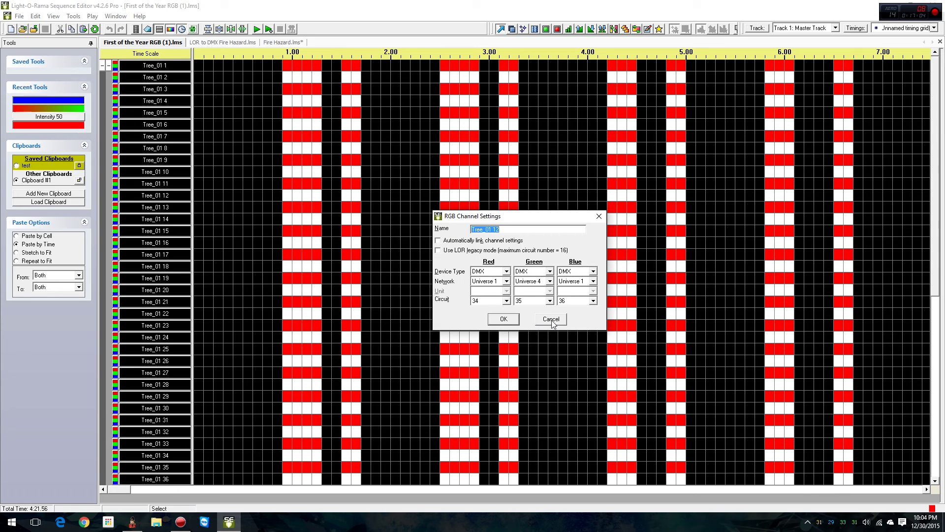
left_click(551, 320)
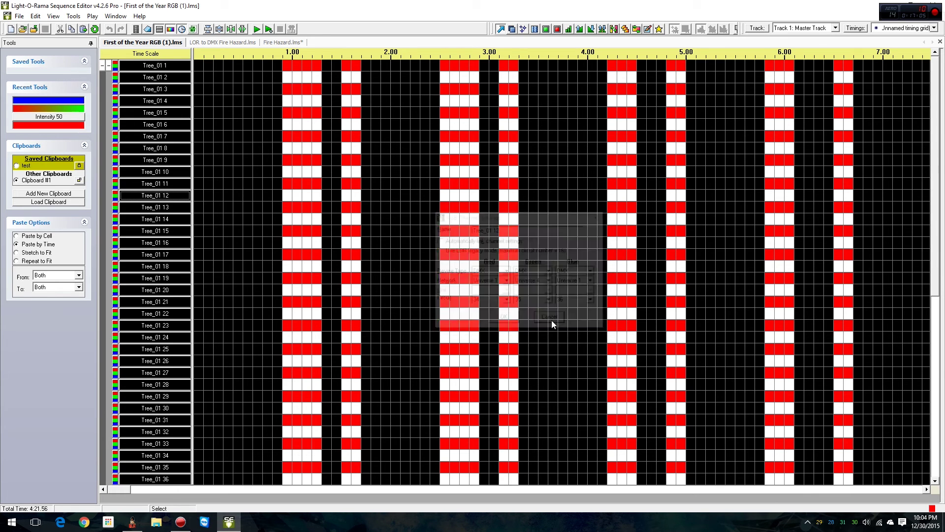
double_click(153, 197)
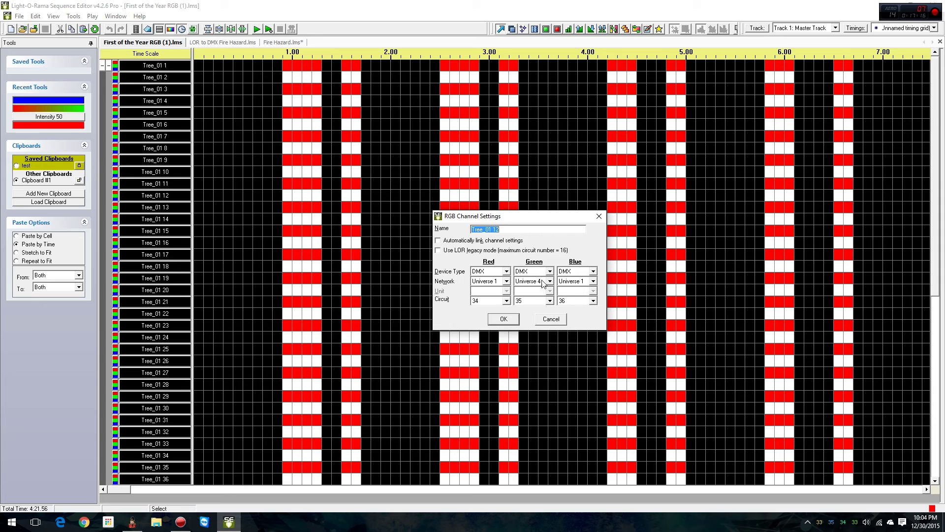
left_click(551, 319)
In the channel configuration, set the network of Tree_01 12 (G) to Universe 1 and accept the change.
left_click(75, 16)
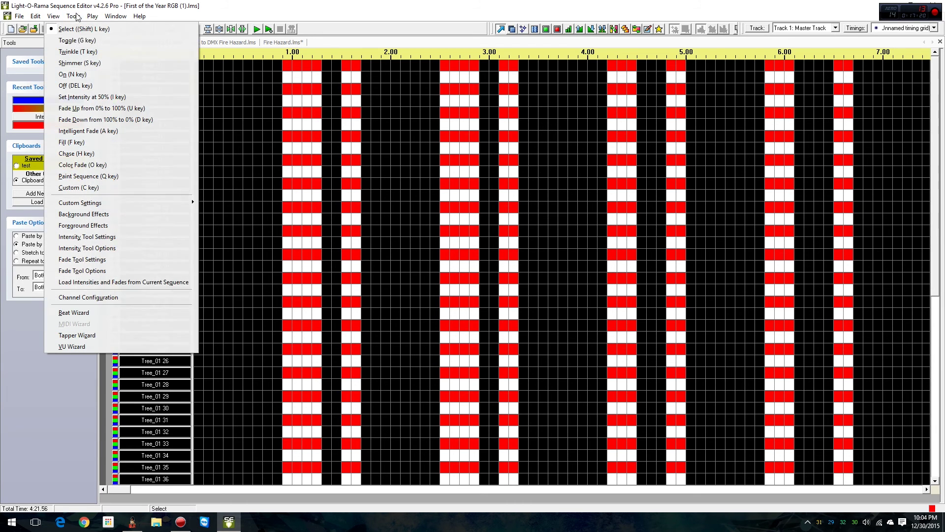
left_click(105, 297)
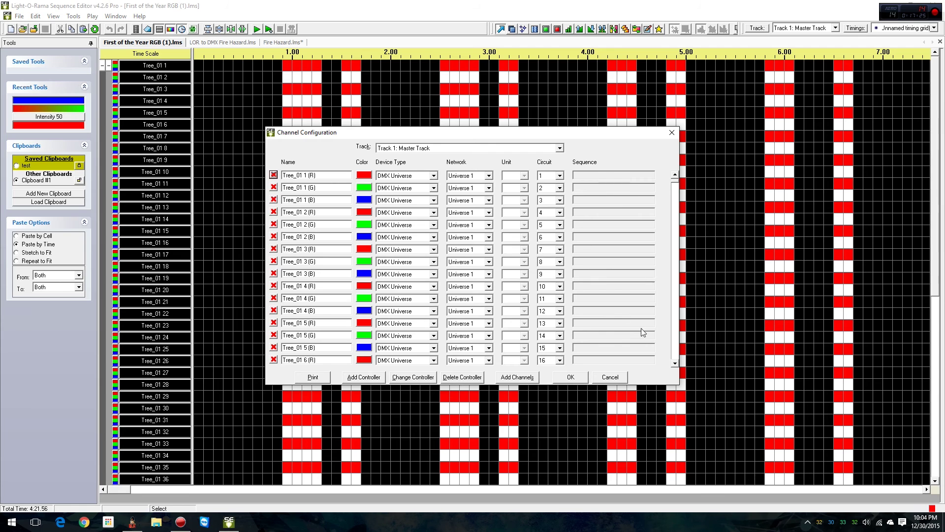
scroll(675, 366, "down", 6)
scroll(675, 367, "down", 3)
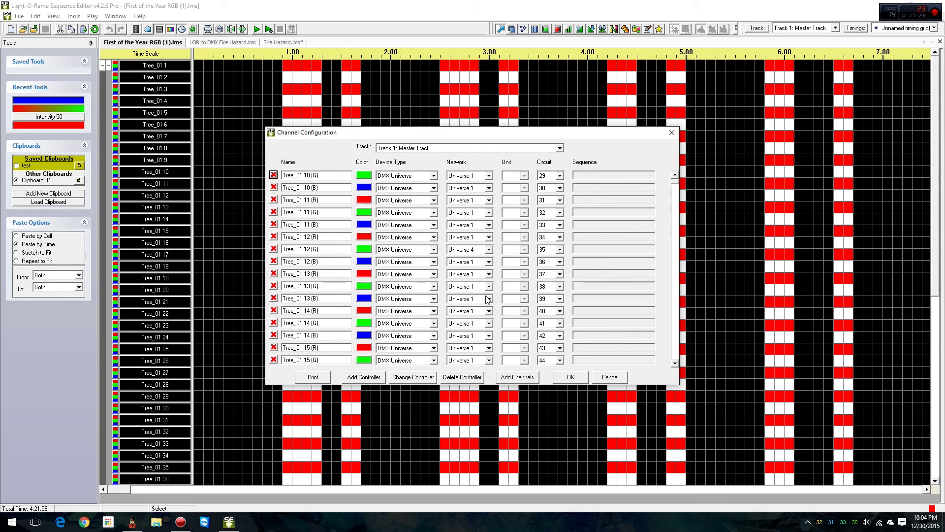
left_click(489, 250)
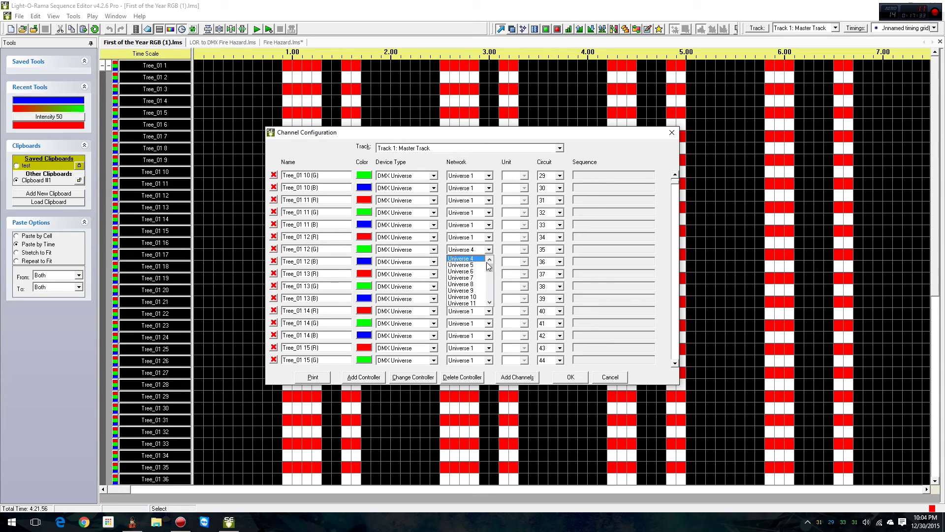
scroll(489, 263, "up", 1)
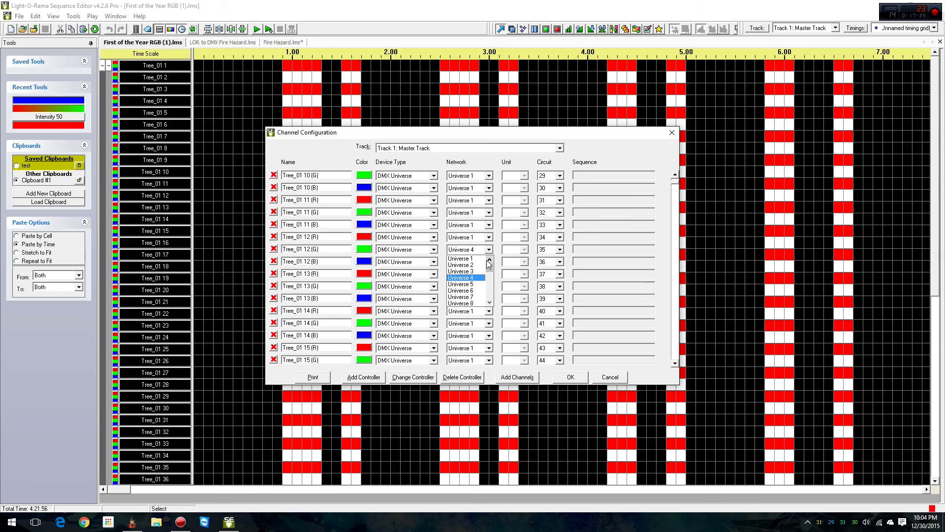
left_click(488, 250)
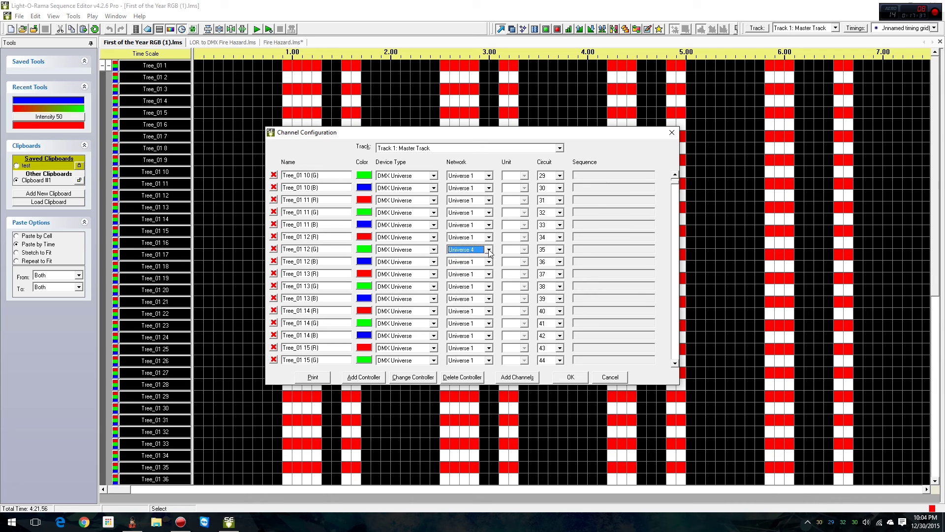
left_click(488, 250)
scroll(488, 259, "up", 1)
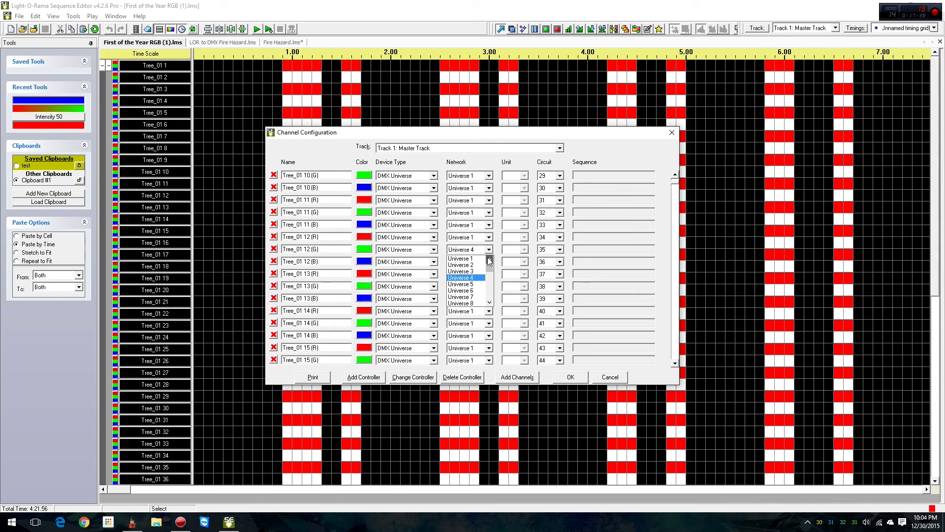
left_click(463, 259)
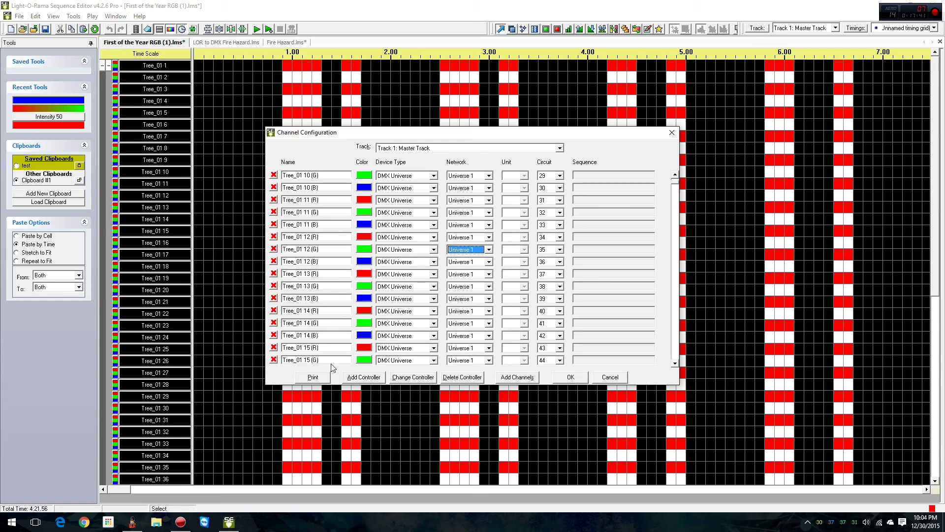
left_click(568, 378)
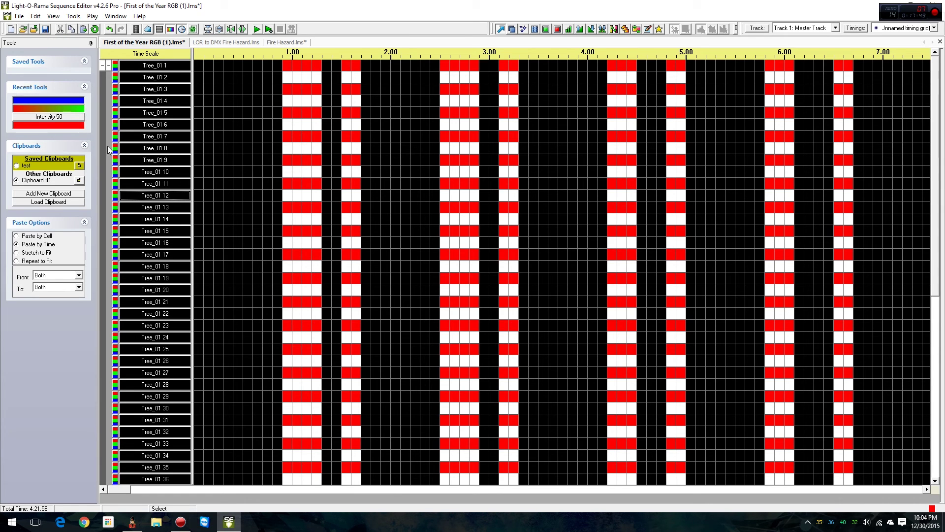
Recheck the RGB channel settings of Tree_01 12, accept them, and save the Light-O-Rama sequence.
double_click(165, 196)
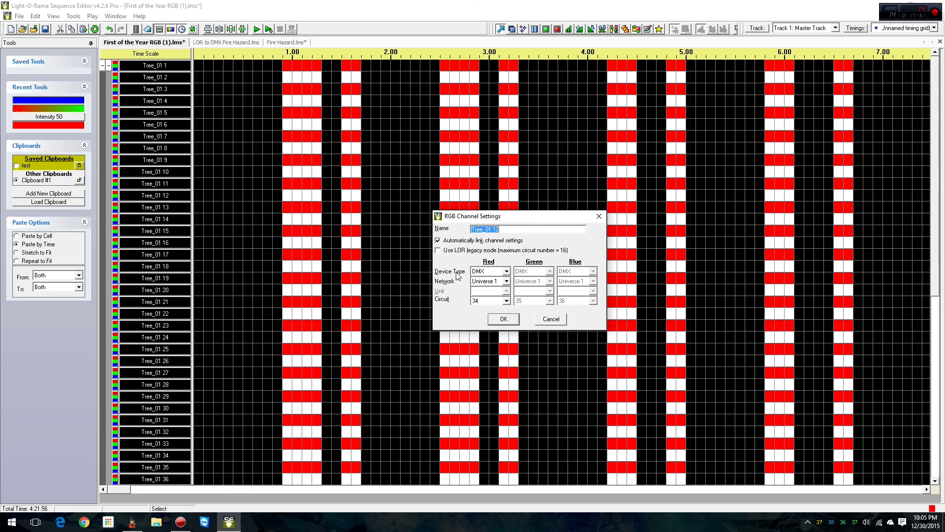
left_click(510, 320)
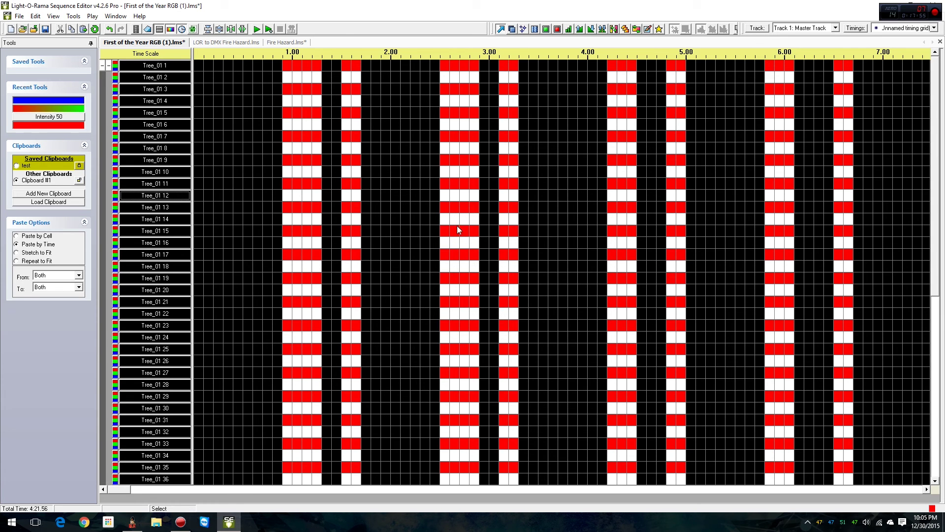
left_click(45, 31)
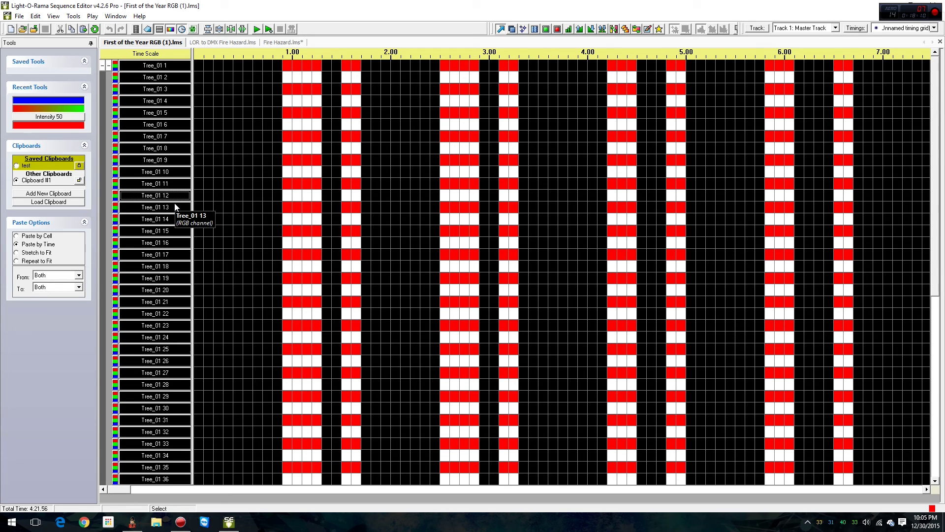
Switch to xLights and place a Bars effect on the single model from about 2.2 to 7.2 seconds.
left_click(223, 525)
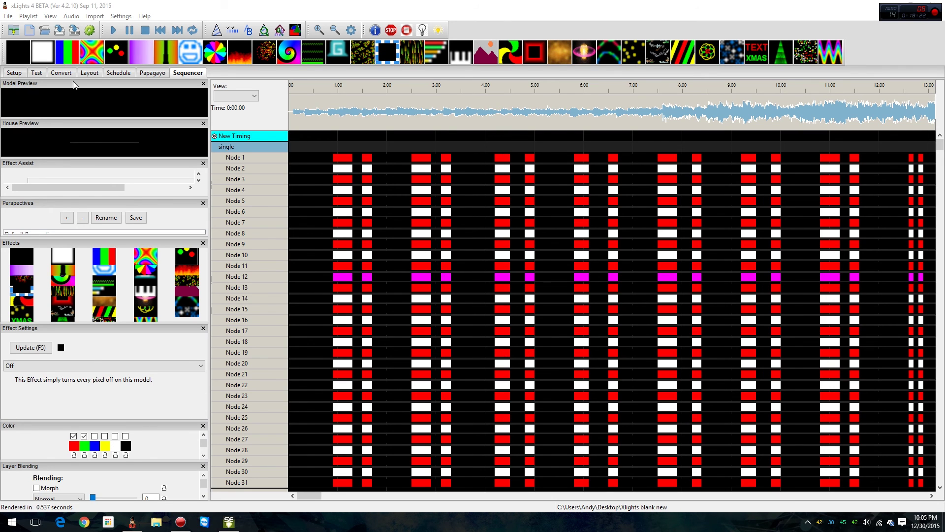
left_click_drag(78, 50, 424, 145)
left_click(214, 136)
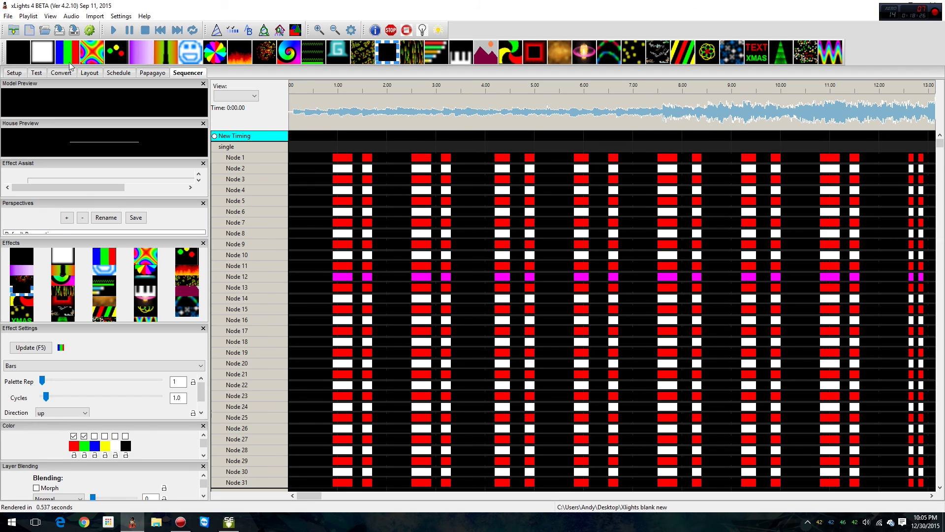
left_click_drag(68, 52, 642, 146)
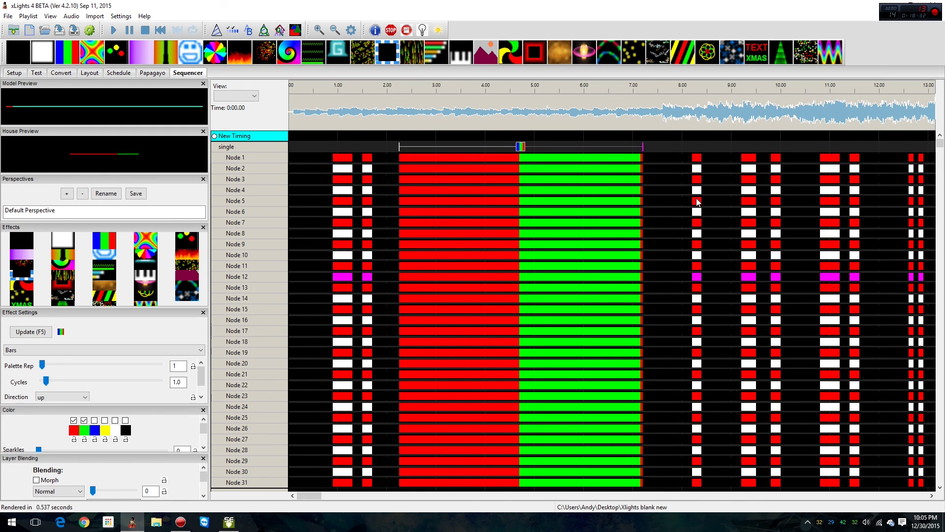
left_click(671, 200)
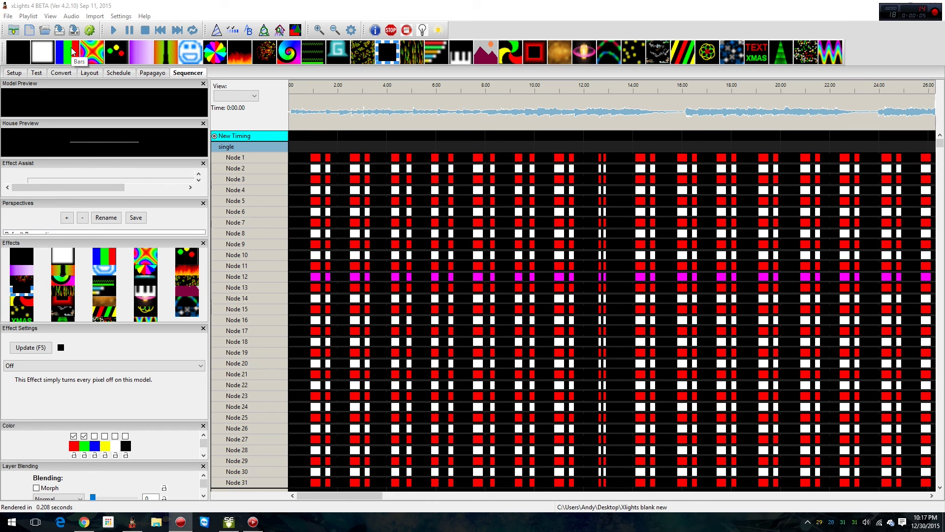
Place a Bars effect on the single model row spanning about 2.5 to 12 seconds.
left_click_drag(72, 50, 433, 151)
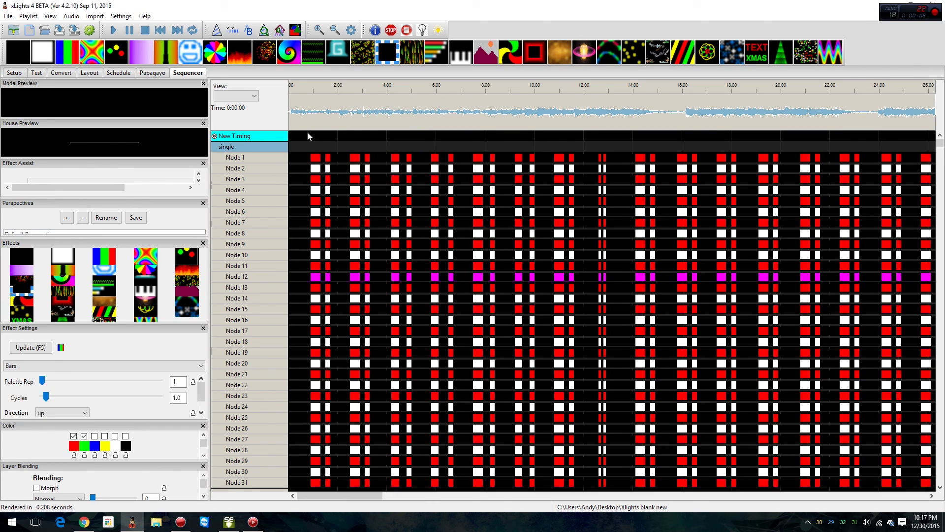
left_click(214, 136)
left_click_drag(69, 51, 378, 147)
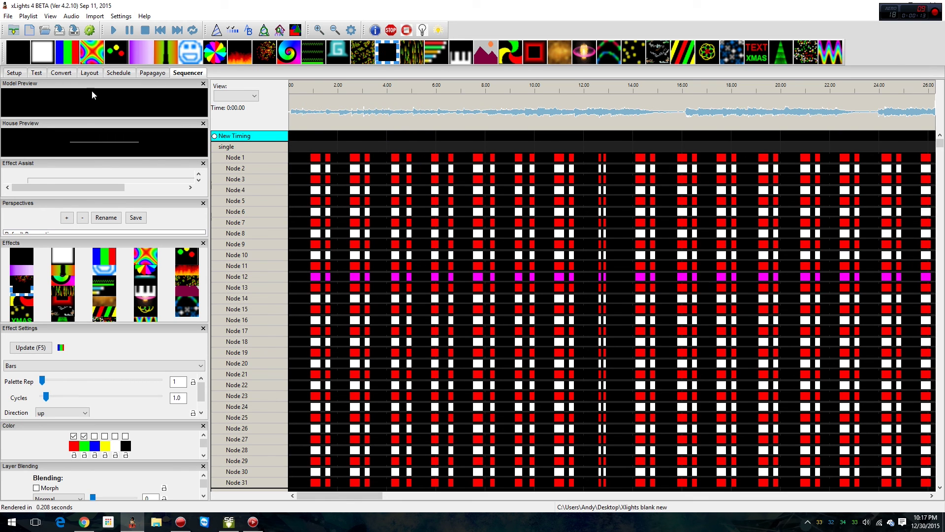
left_click_drag(64, 53, 579, 148)
Delete the Bars effect from the single model row and re-render the whole sequence.
left_click(466, 147)
key("Delete")
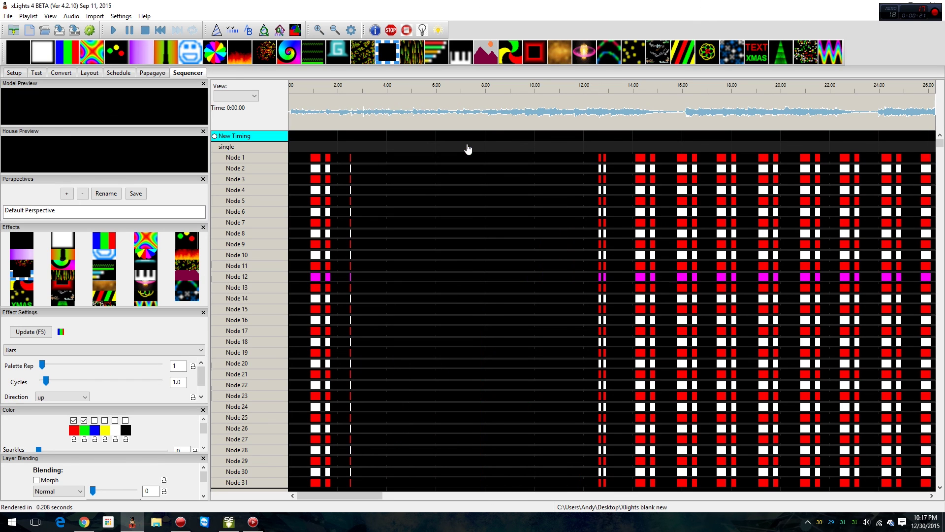
left_click(90, 31)
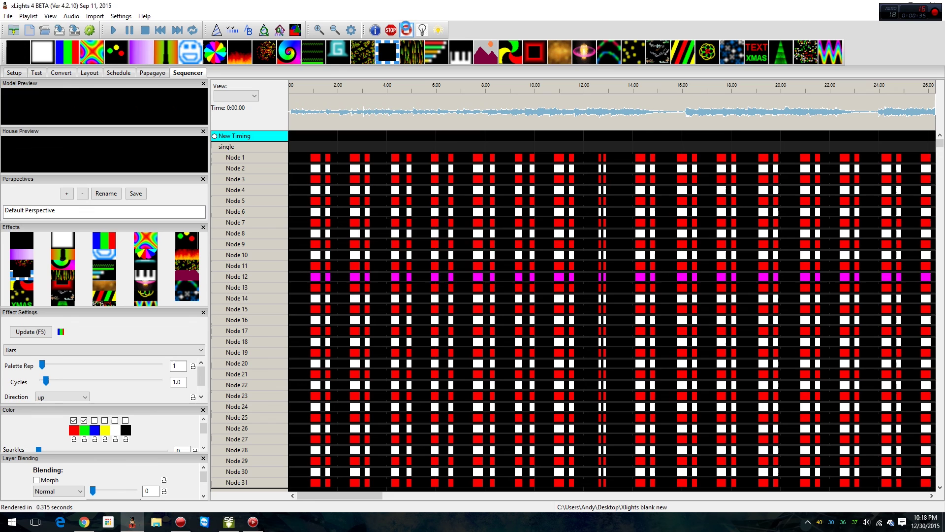
left_click(407, 30)
left_click(570, 287)
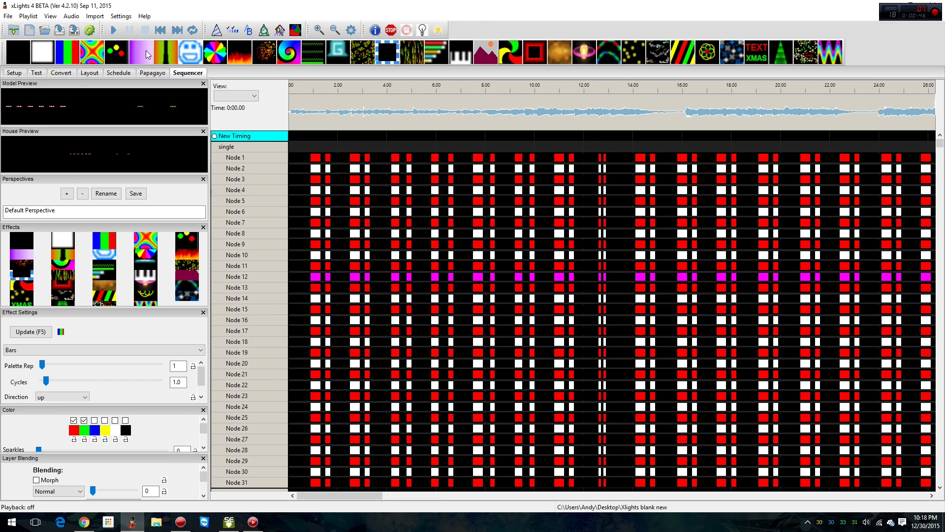
In the sequence settings, re-import the First of the Year RGB (2) data layer.
left_click(120, 16)
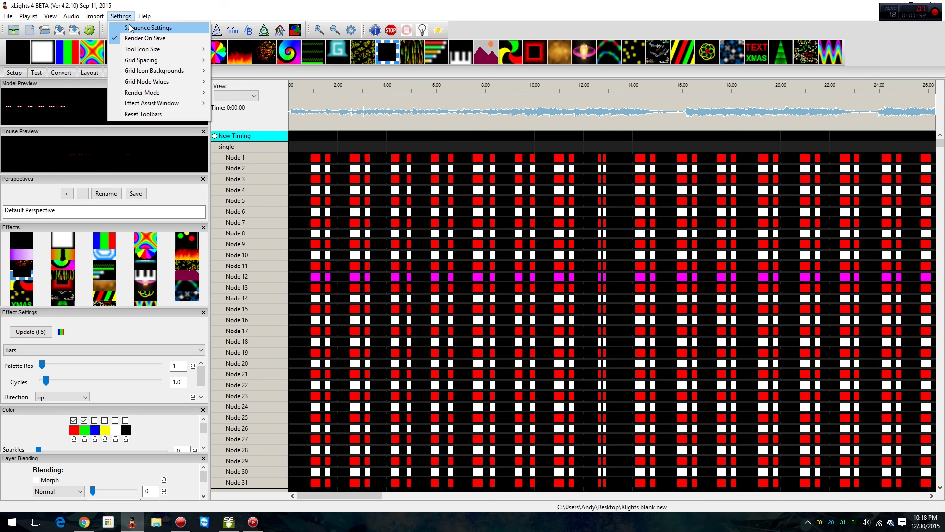
left_click(130, 27)
left_click(166, 64)
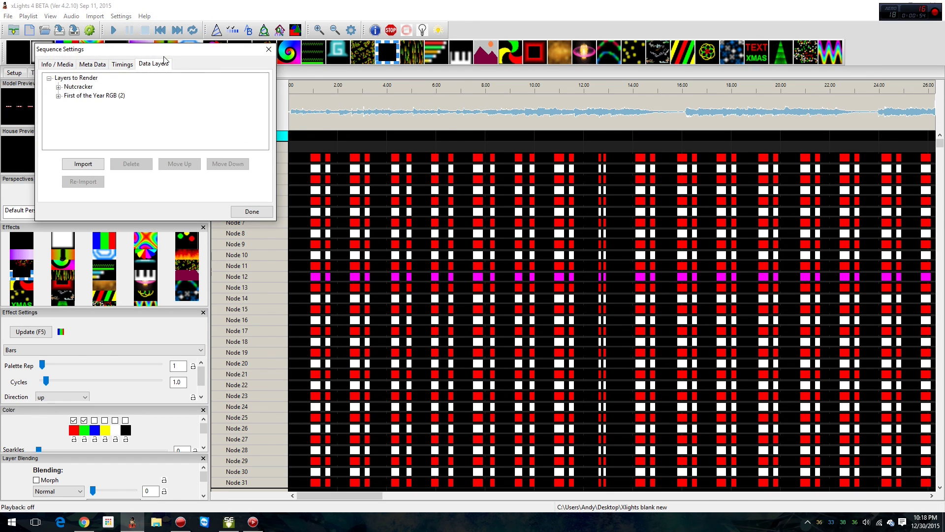
left_click(308, 146)
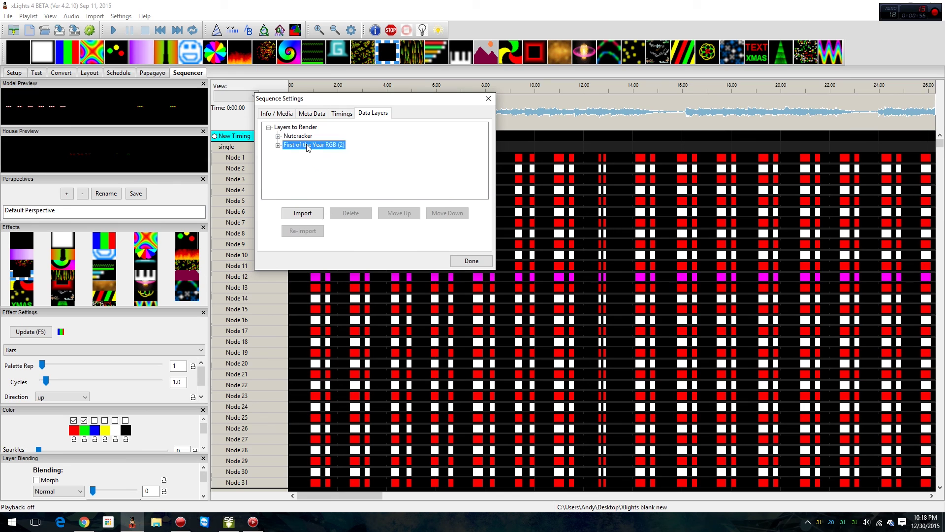
left_click(302, 233)
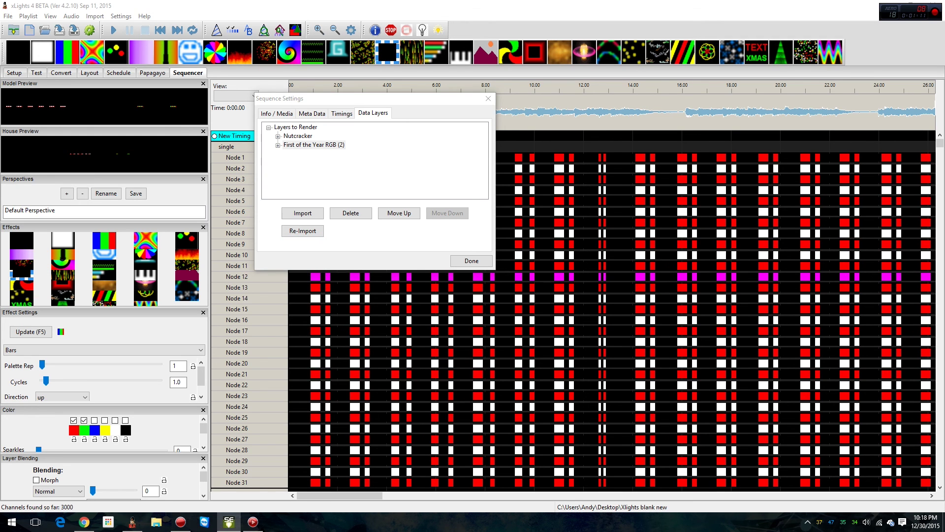
Switch to Light-O-Rama and check the RGB channel settings of Tree_01 12 for device type, network and circuit.
left_click_drag(0, 249, 417, 1)
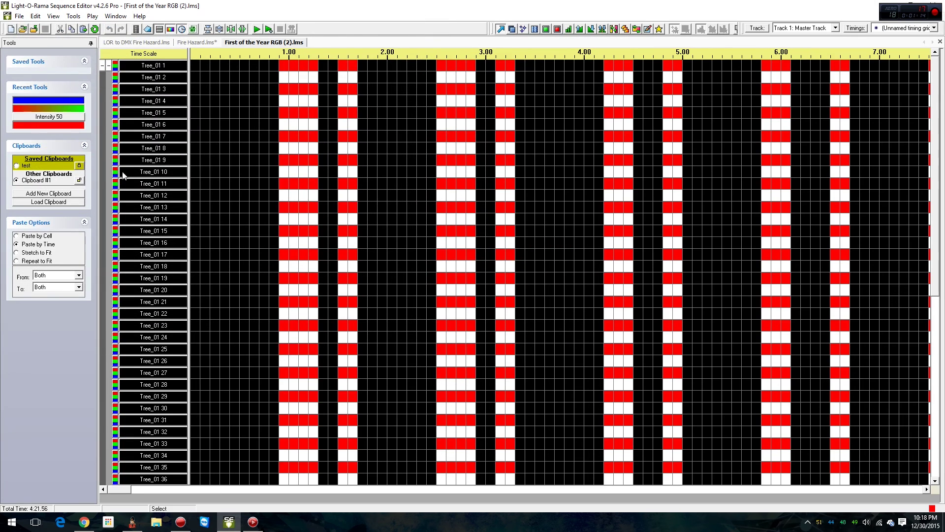
left_click(116, 193)
left_click(116, 193)
double_click(129, 197)
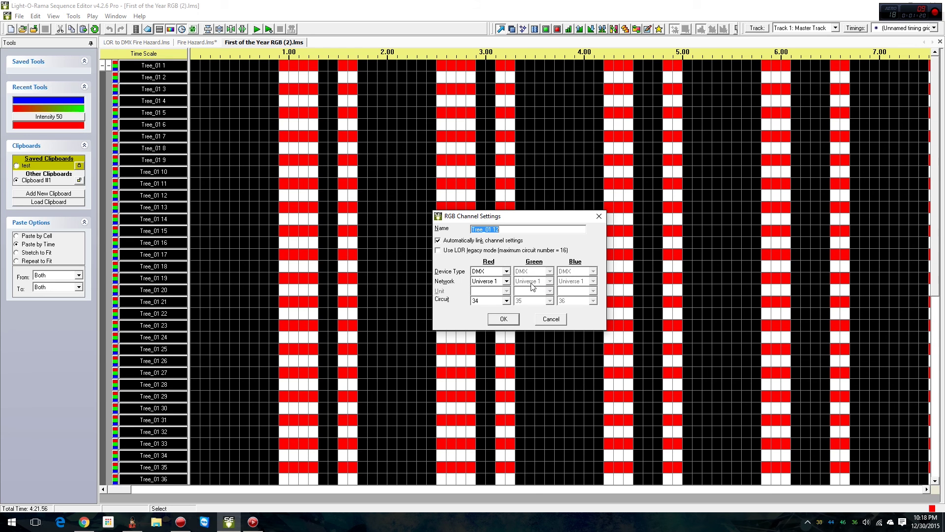
left_click(505, 320)
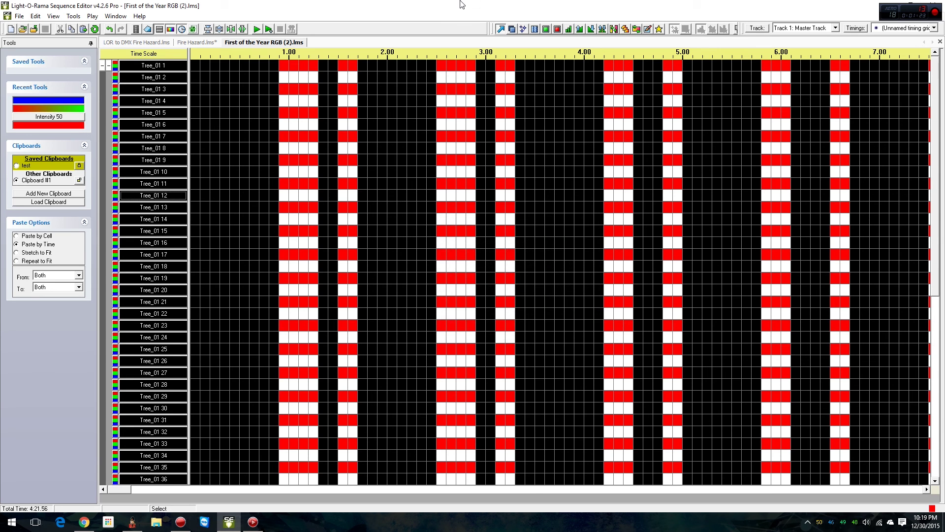
Return to xLights and close the sequence settings with the re-imported data layer in place.
key("alt+Tab")
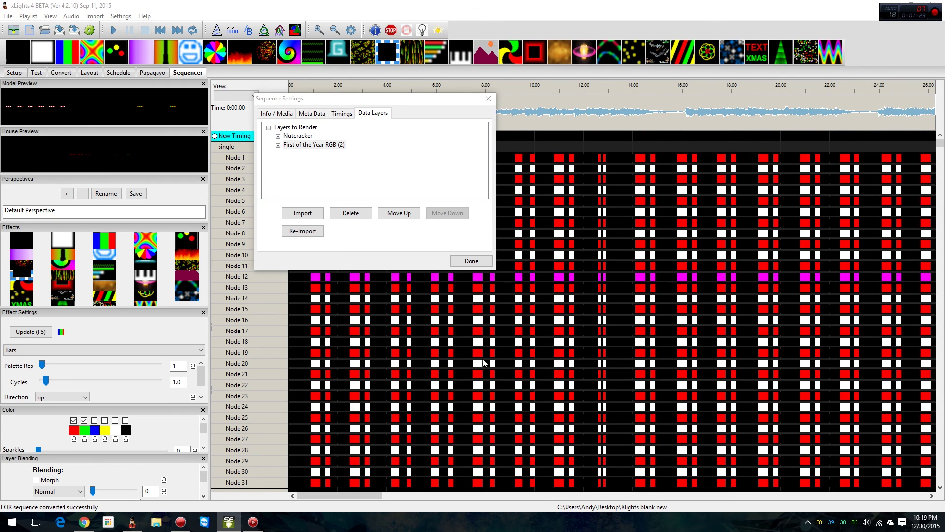
left_click(471, 260)
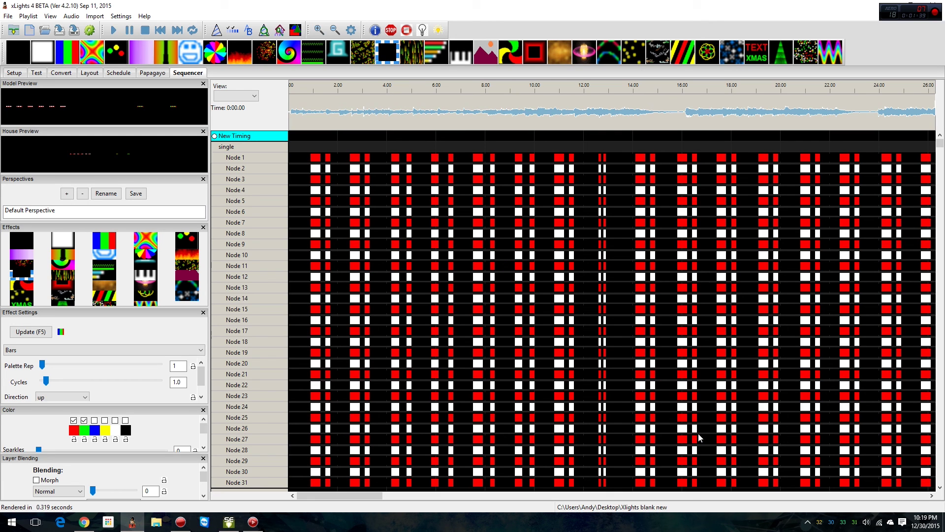
Switch to the Facebook page in Chrome, look at the recent messages list, and return to xLights.
left_click(84, 522)
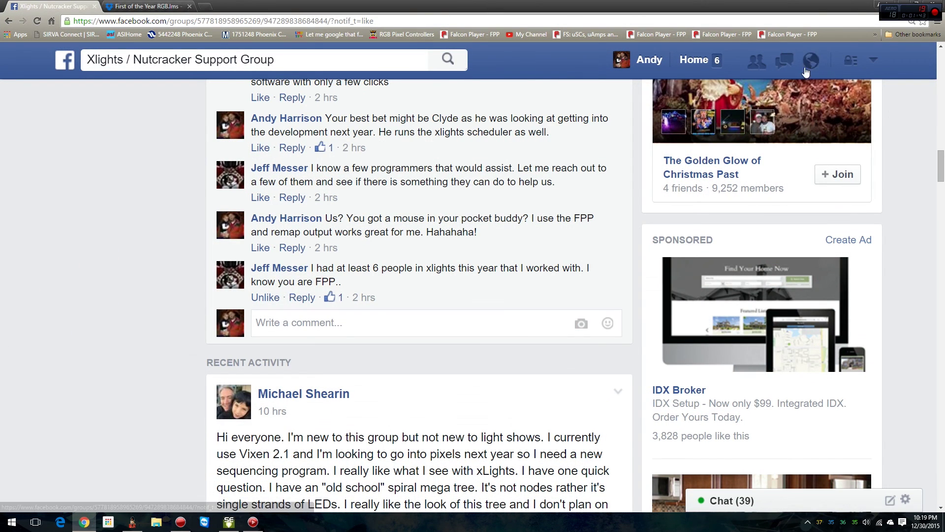
left_click(781, 69)
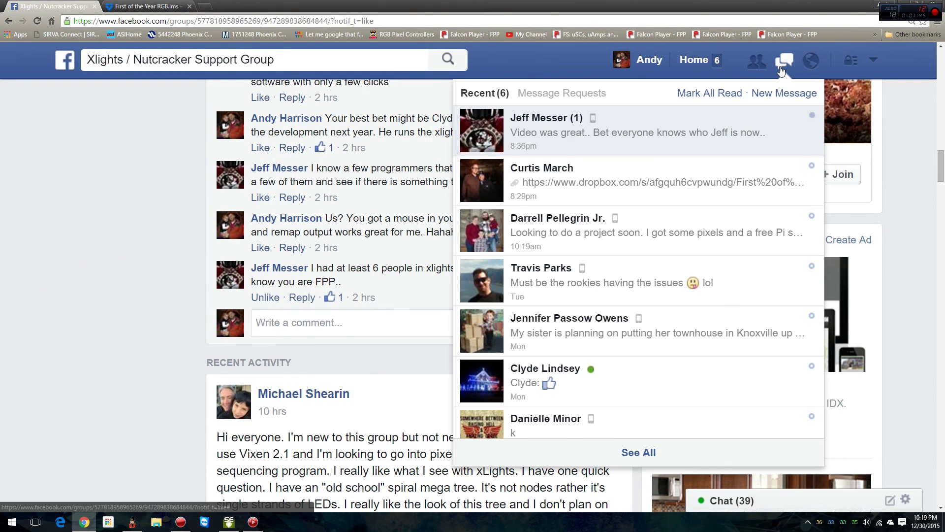
left_click(782, 71)
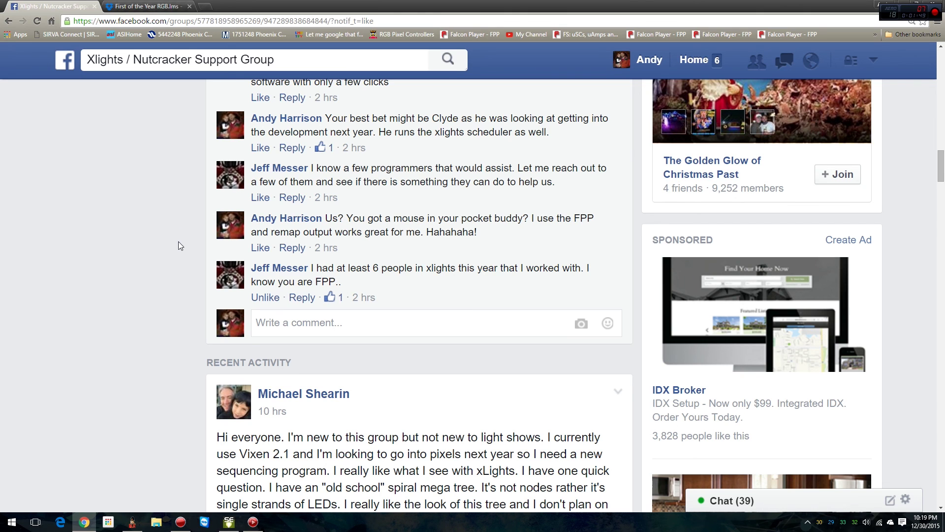
left_click(899, 6)
left_click(907, 6)
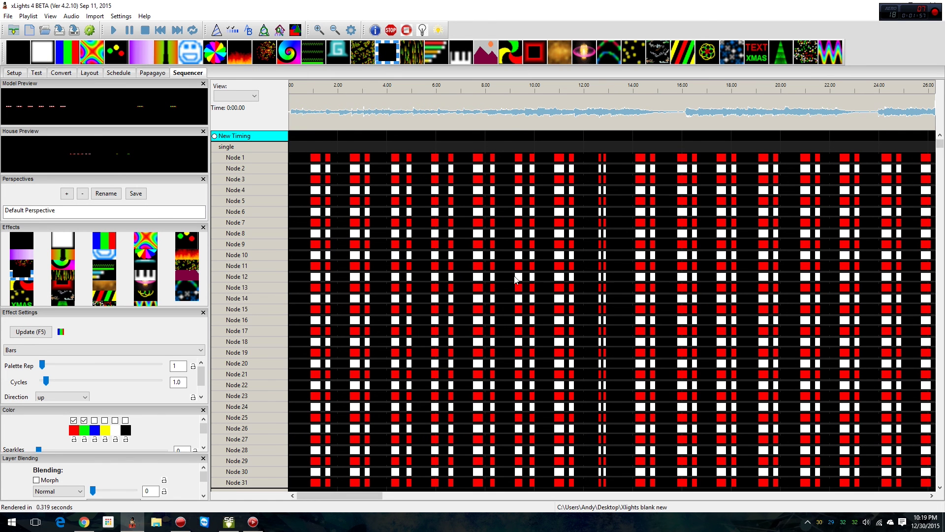
Examine the single model's node colors in the sequencer from Node 1 down to Node 137.
scroll(507, 273, "down", 10)
scroll(509, 267, "down", 13)
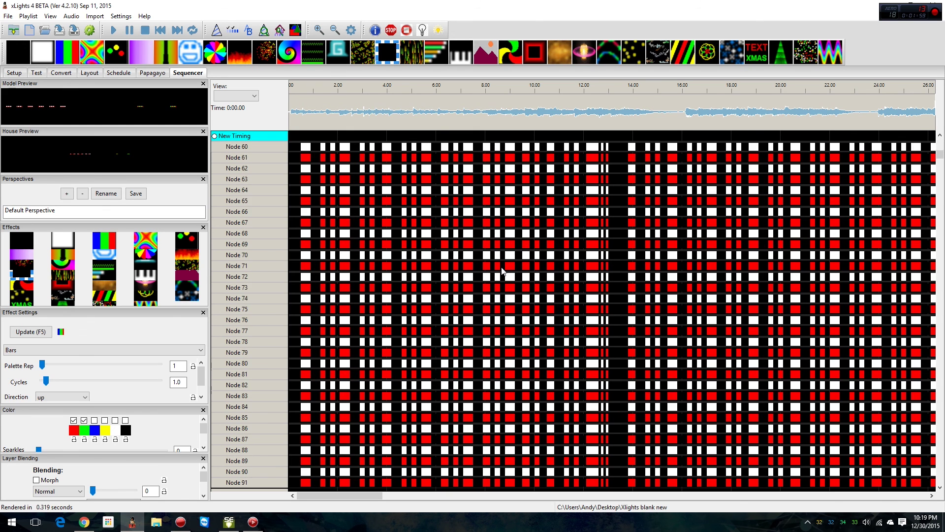
scroll(495, 265, "down", 3)
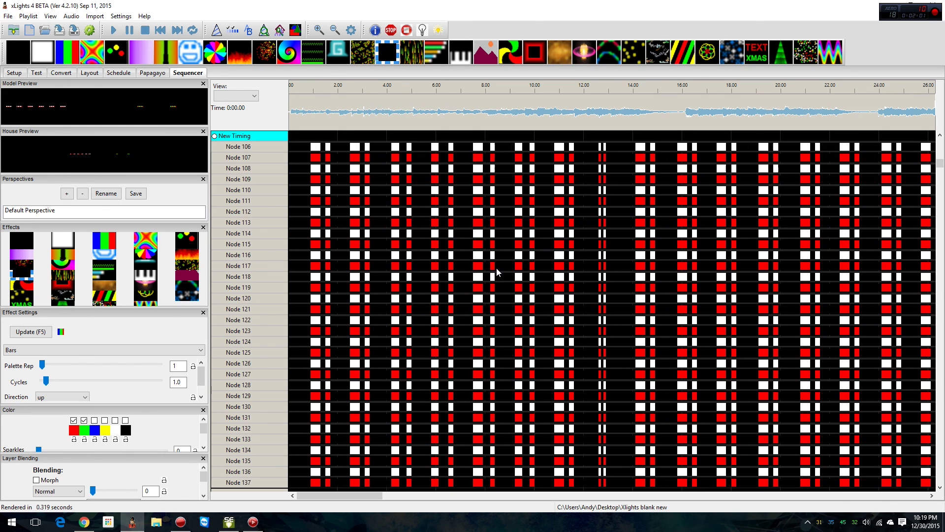